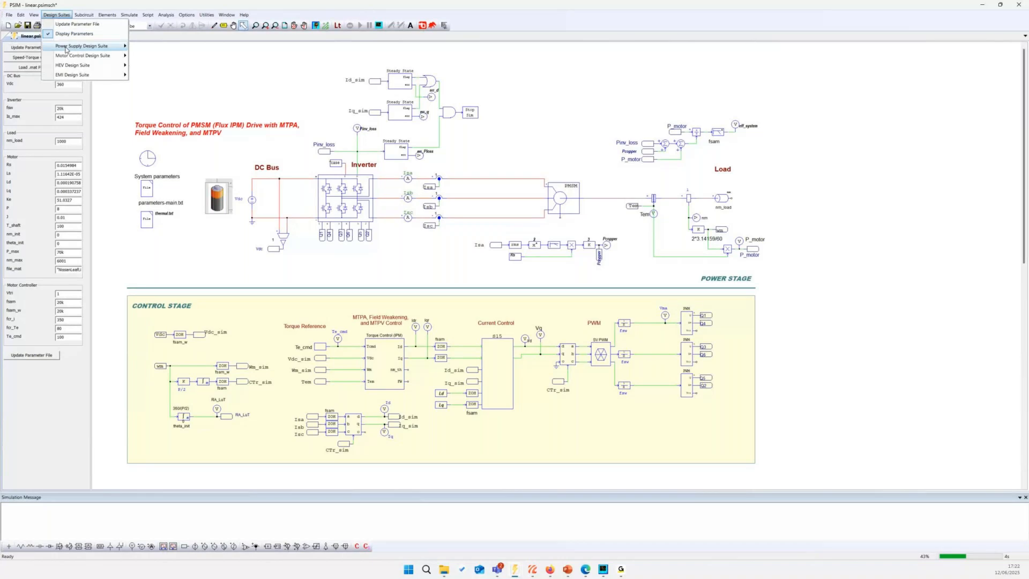
# - Create a PMSM (IPM) Drive (torque control) design from the Motor Control Design Suite, unpacking it to the default folder
pyautogui.moveTo(75, 57)
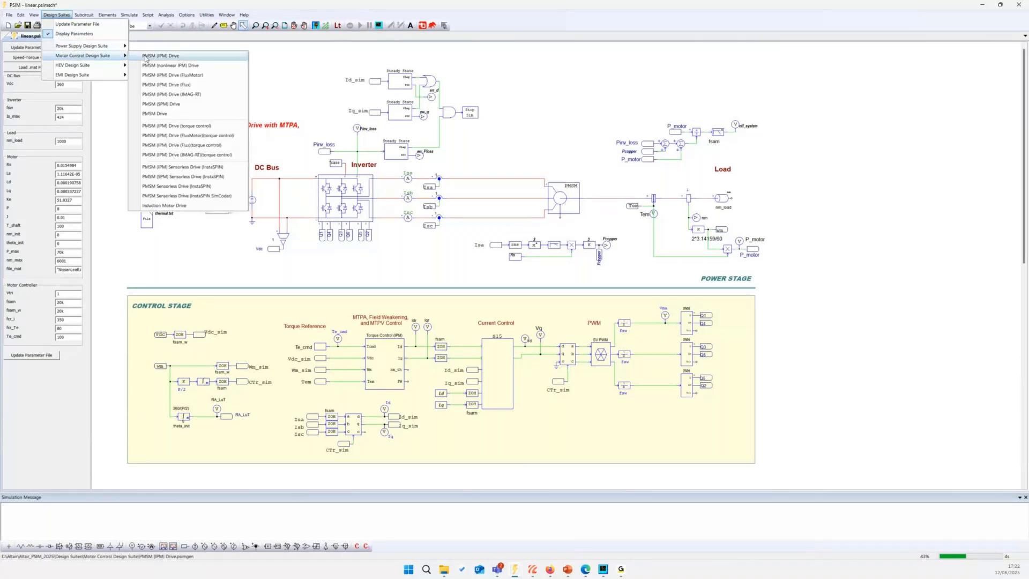
pyautogui.click(174, 131)
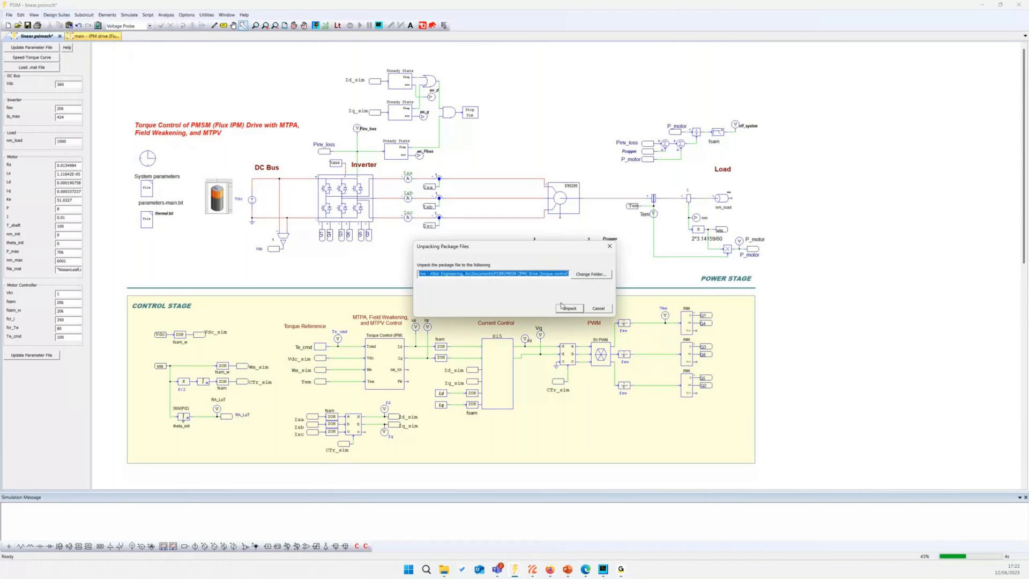
pyautogui.click(570, 310)
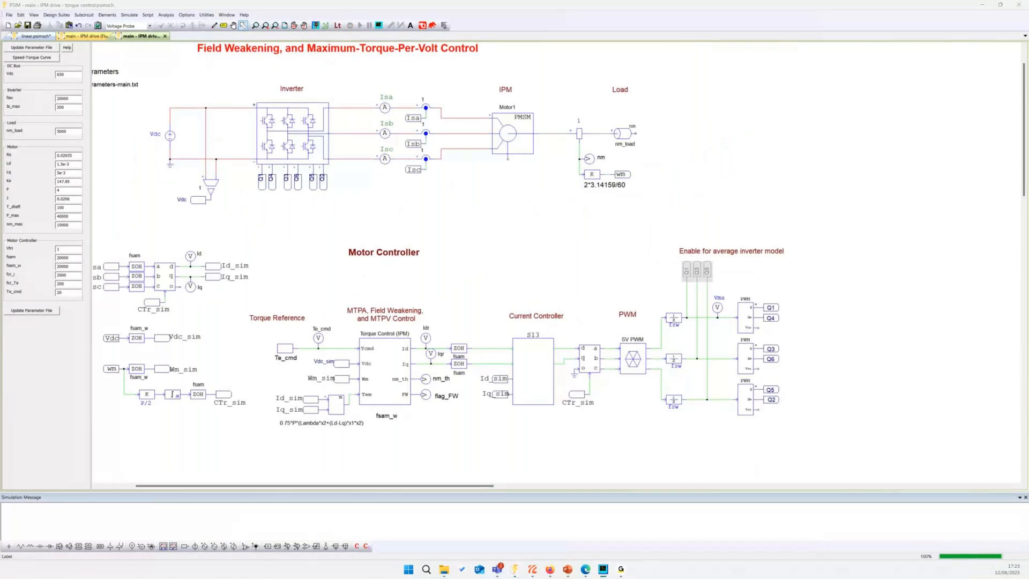
# - Plot Te_cmd and the motor's electromagnetic torque from the IPM drive simulation, then minimise the waveform window
pyautogui.doubleClick(324, 200)
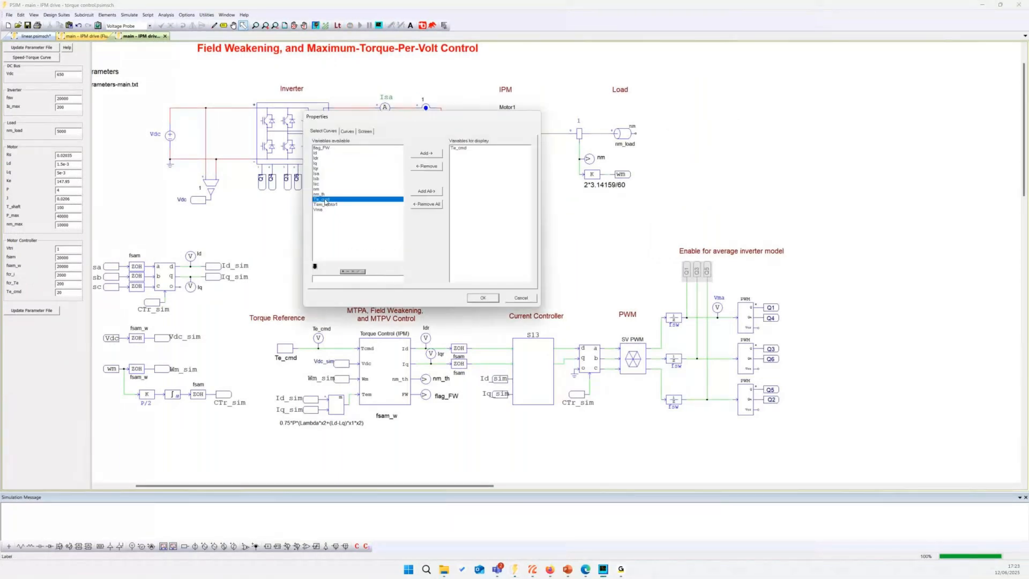
pyautogui.doubleClick(329, 205)
pyautogui.click(482, 297)
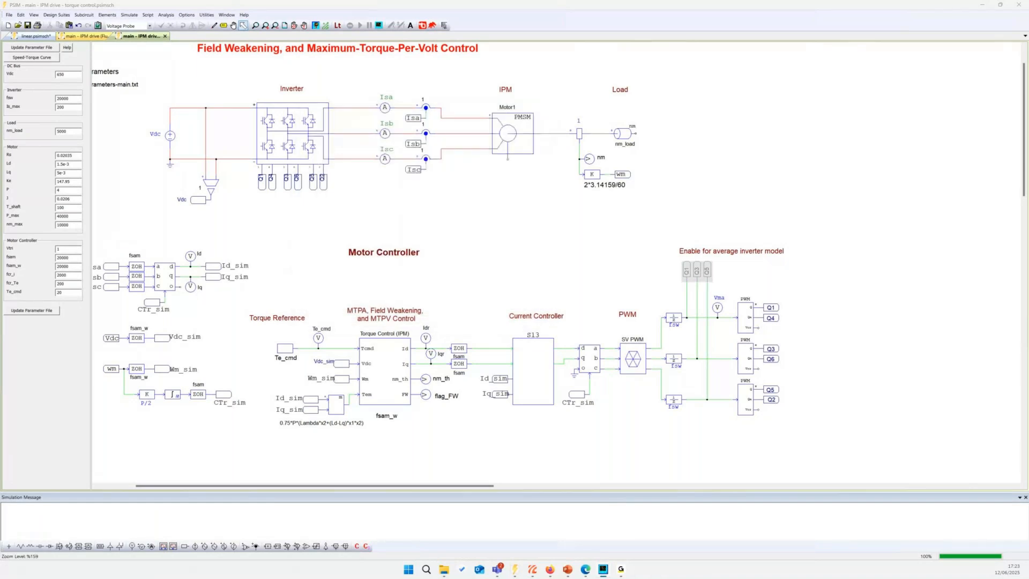
pyautogui.moveTo(166, 150); pyautogui.dragTo(544, 210)
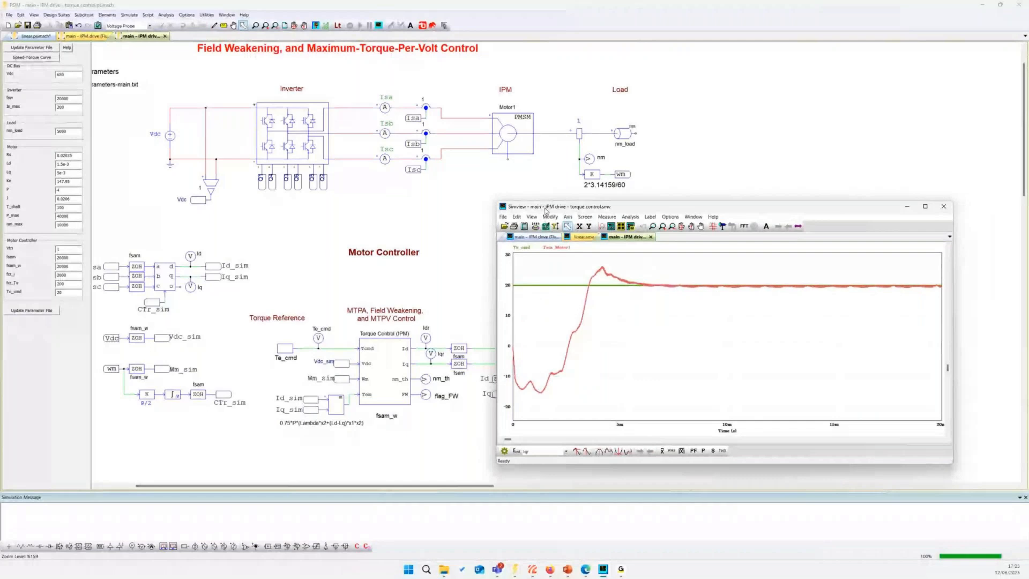
pyautogui.click(908, 208)
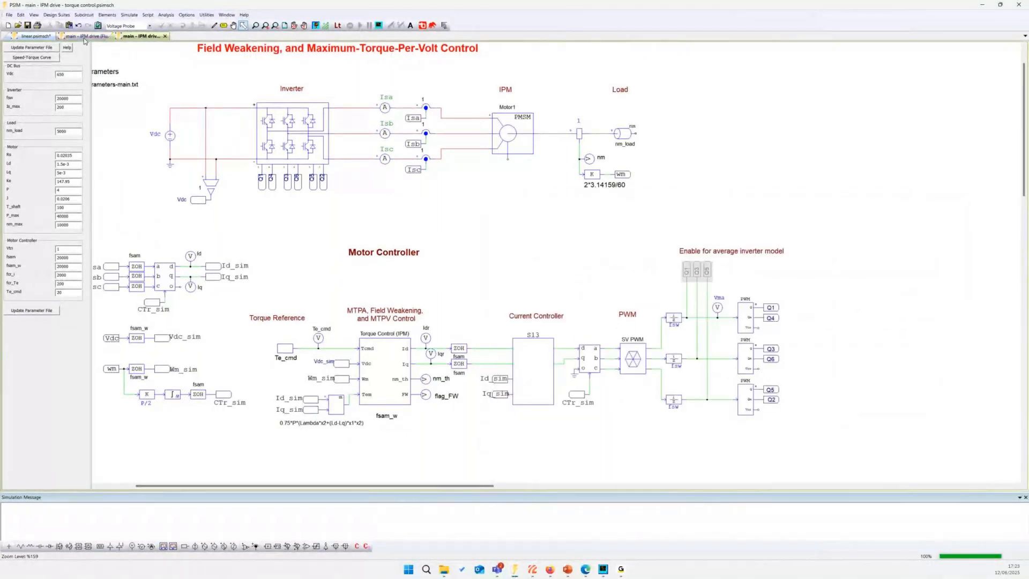
# - Return to the linear.psimsch schematic and review the three-phase inverter's thermal IGBT parameters
pyautogui.click(44, 38)
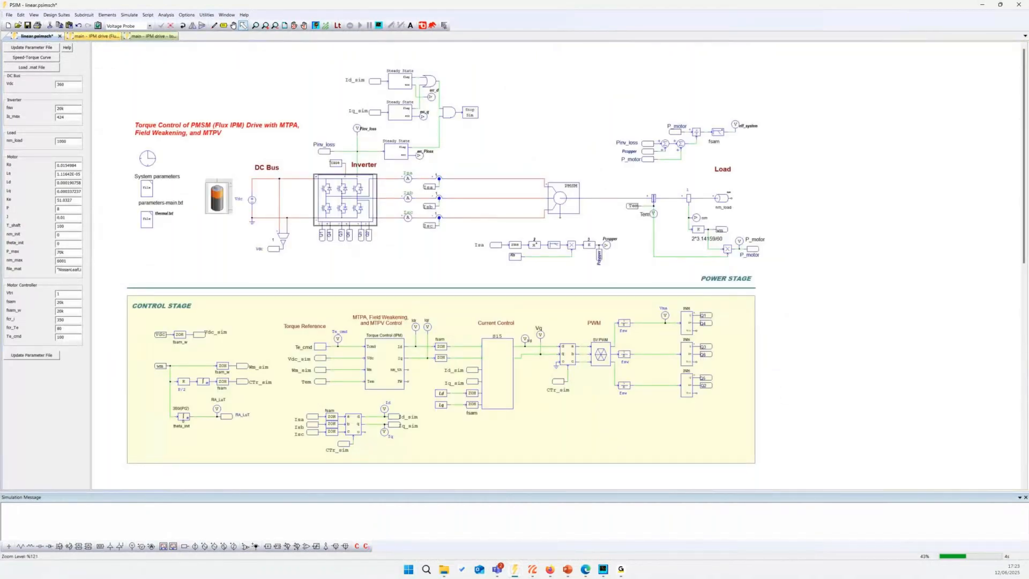
pyautogui.doubleClick(320, 200)
pyautogui.moveTo(320, 200); pyautogui.dragTo(374, 234)
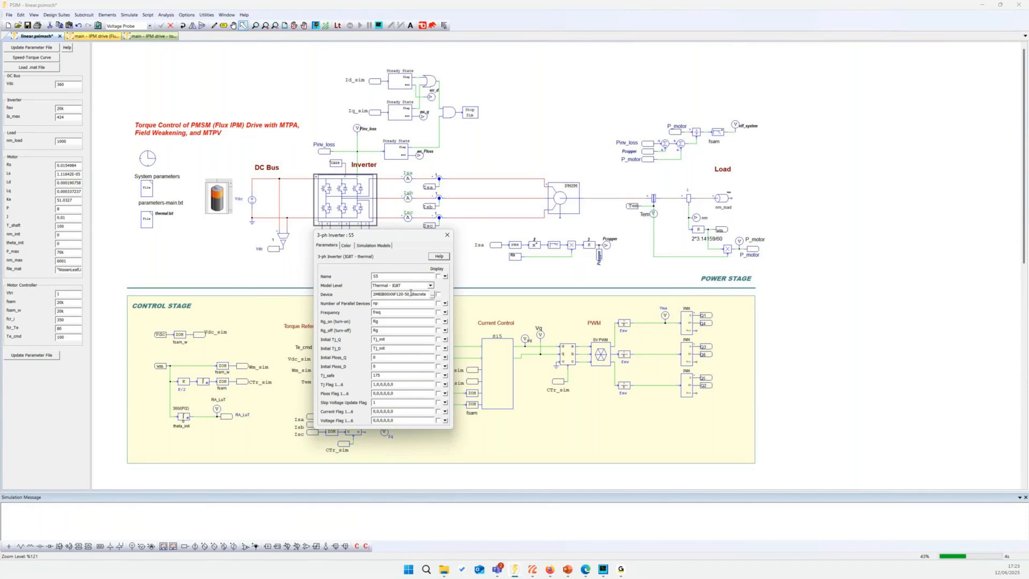
pyautogui.click(448, 234)
# - Examine the steady-state detection circuit, from the Id_sim, Iq_sim and Pinv_loss inputs to the Stop Sim block
pyautogui.scroll(2, 383, 95)
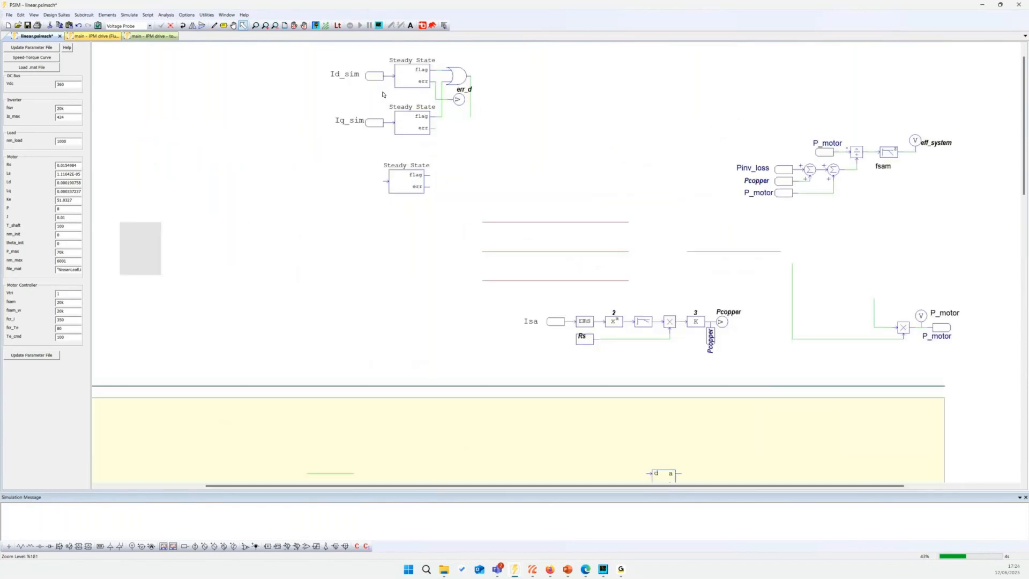
pyautogui.click(533, 146)
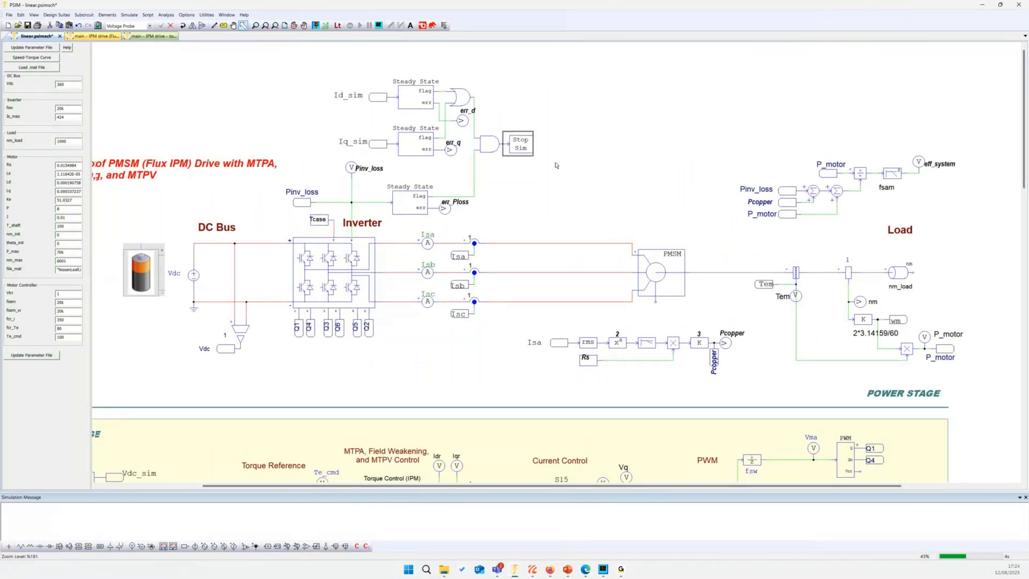
pyautogui.click(378, 98)
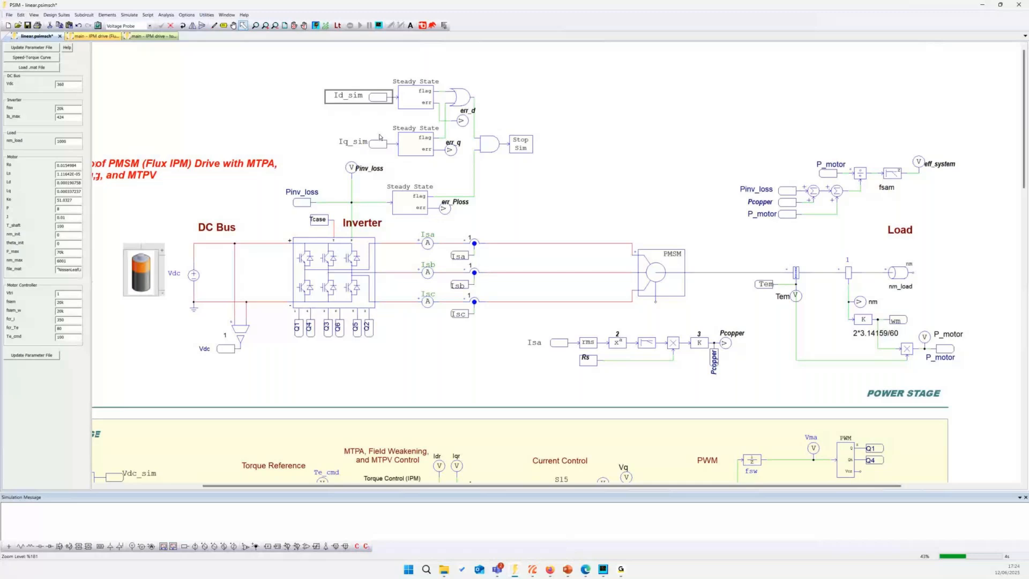
pyautogui.click(375, 144)
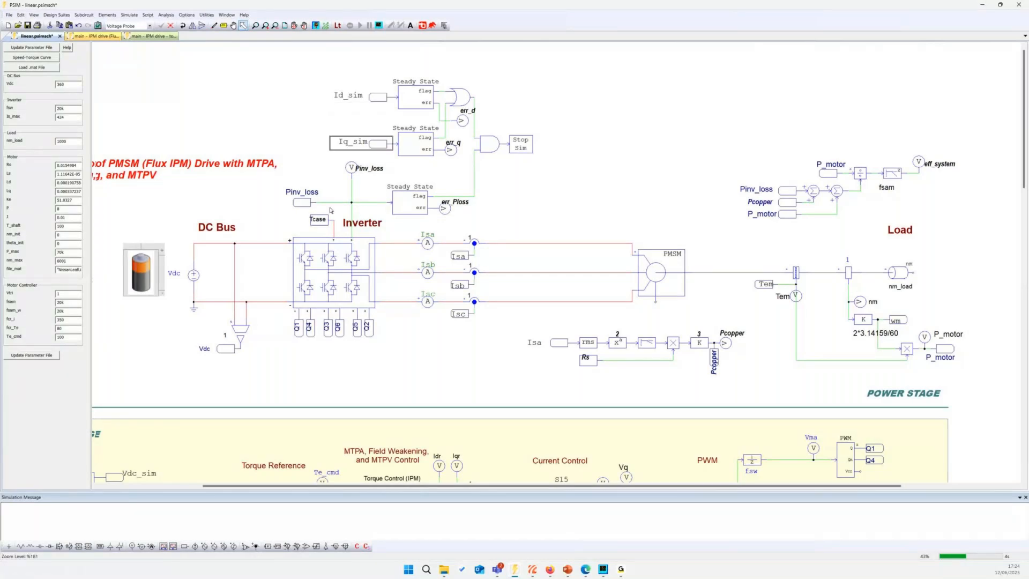
pyautogui.click(302, 192)
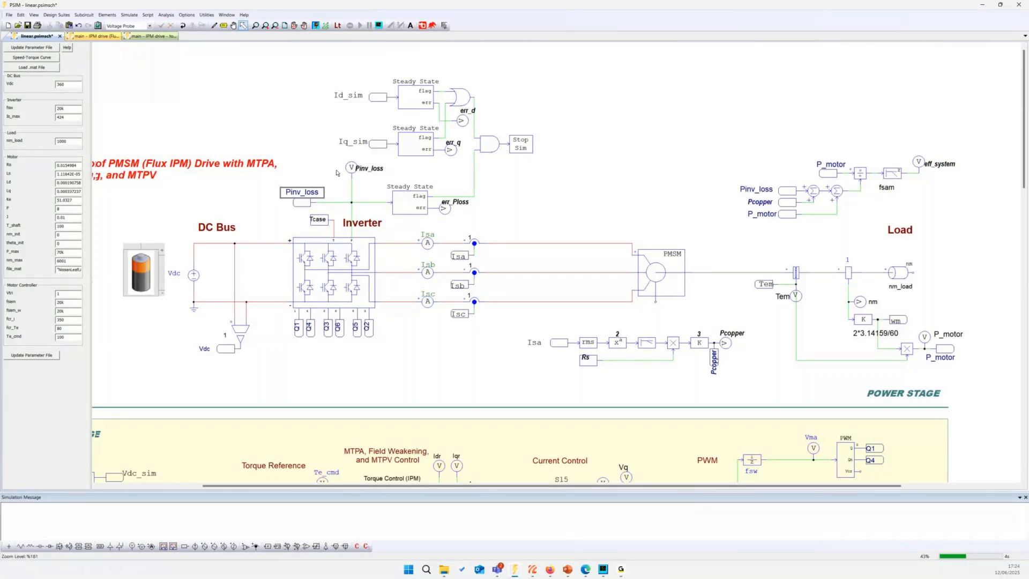
pyautogui.click(522, 150)
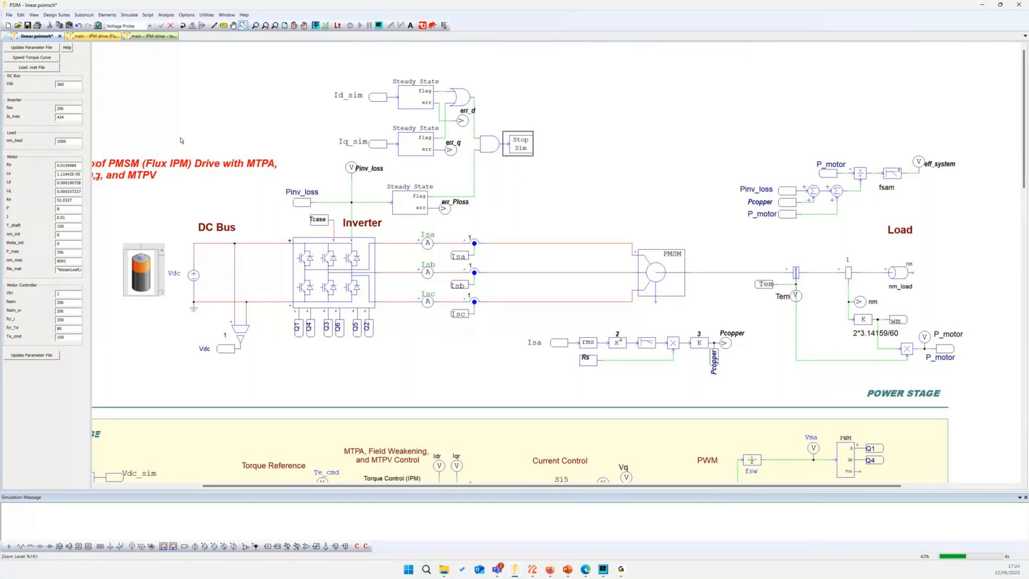
# - Review the Simulation Control settings of the schematic, including the total time
pyautogui.moveTo(145, 112); pyautogui.dragTo(281, 119)
pyautogui.doubleClick(175, 216)
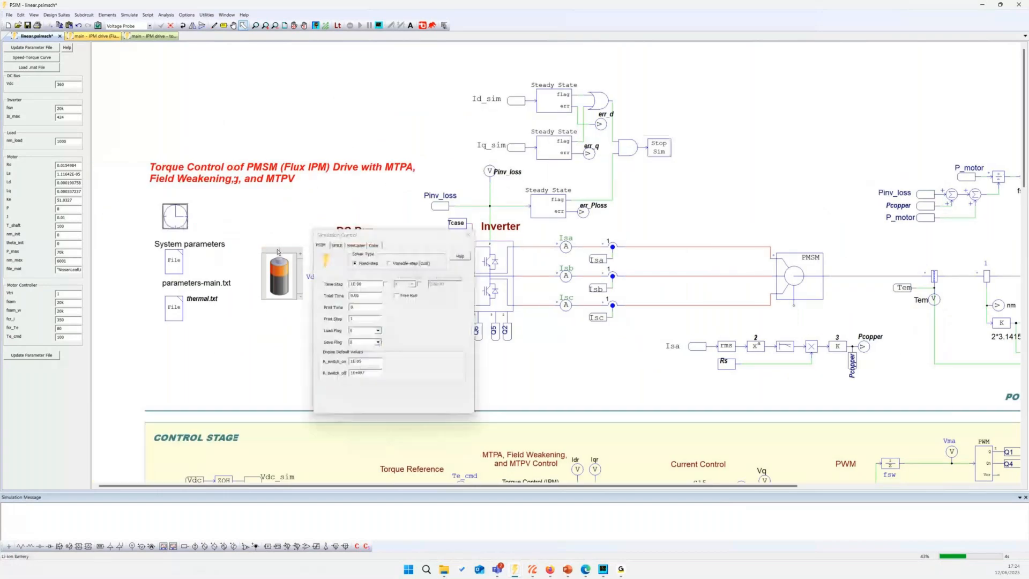
pyautogui.doubleClick(359, 295)
pyautogui.click(468, 235)
pyautogui.click(527, 370)
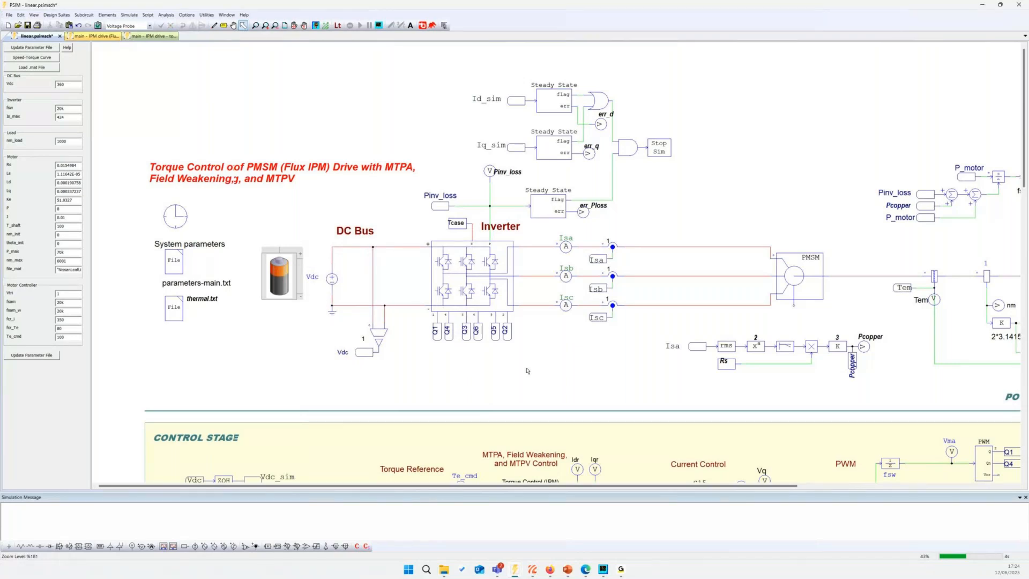
# - Examine the PMSM motor and the system efficiency calculation built from P_motor, Pcopper and Pinv_loss
pyautogui.moveTo(724, 219); pyautogui.dragTo(611, 193)
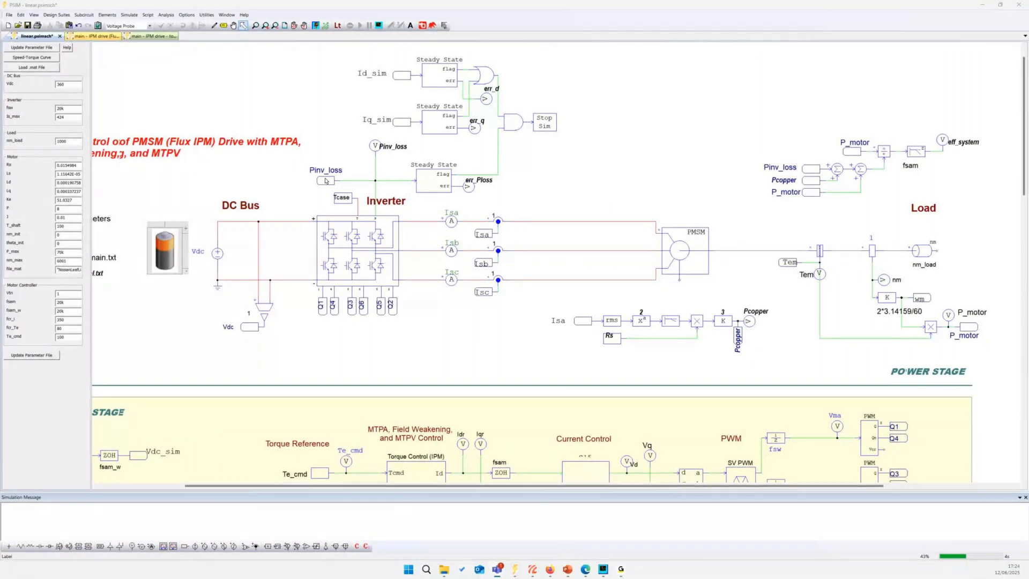
pyautogui.moveTo(660, 163); pyautogui.dragTo(565, 146)
pyautogui.click(586, 248)
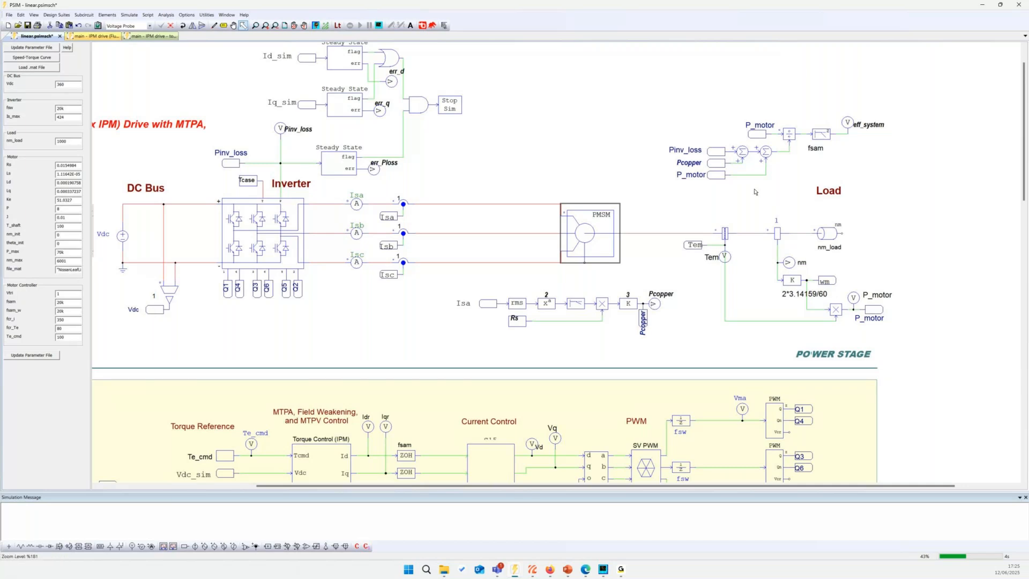
pyautogui.click(845, 122)
pyautogui.click(798, 163)
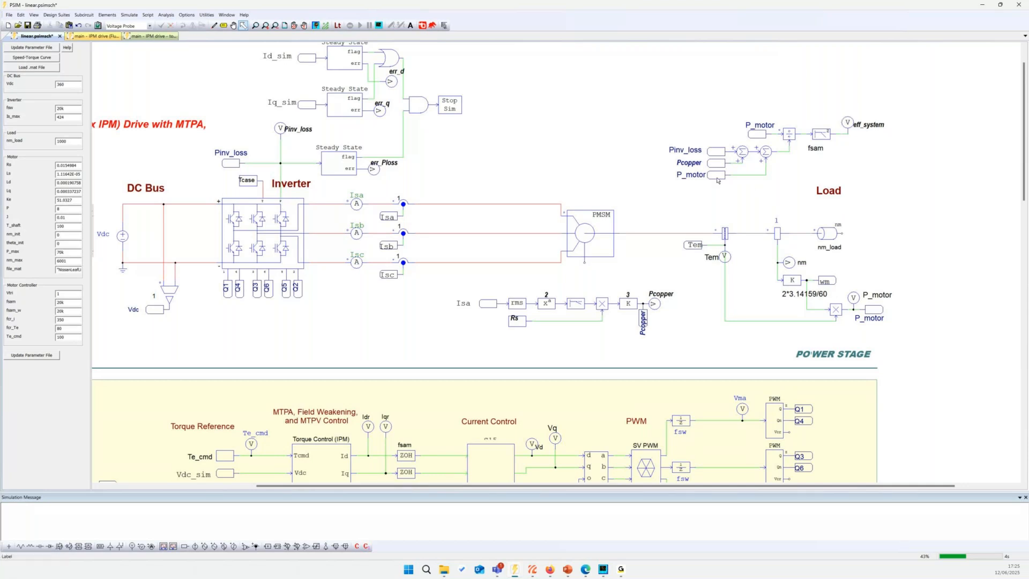
pyautogui.click(716, 163)
pyautogui.click(716, 152)
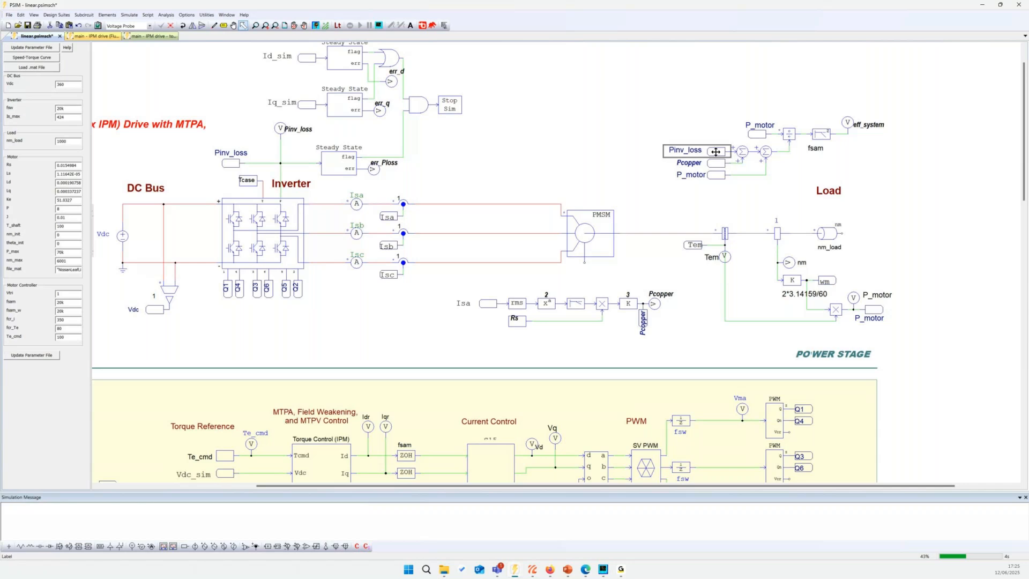
pyautogui.scroll(-4, 742, 201)
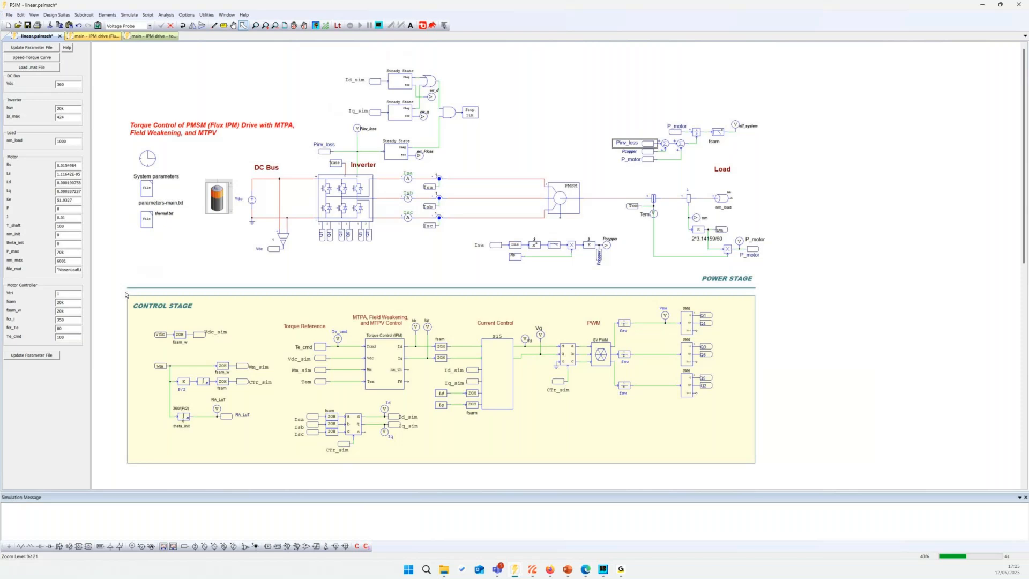
# - Examine the Torque Control (IPM) block in the control stage and the probes on its current reference outputs
pyautogui.click(372, 354)
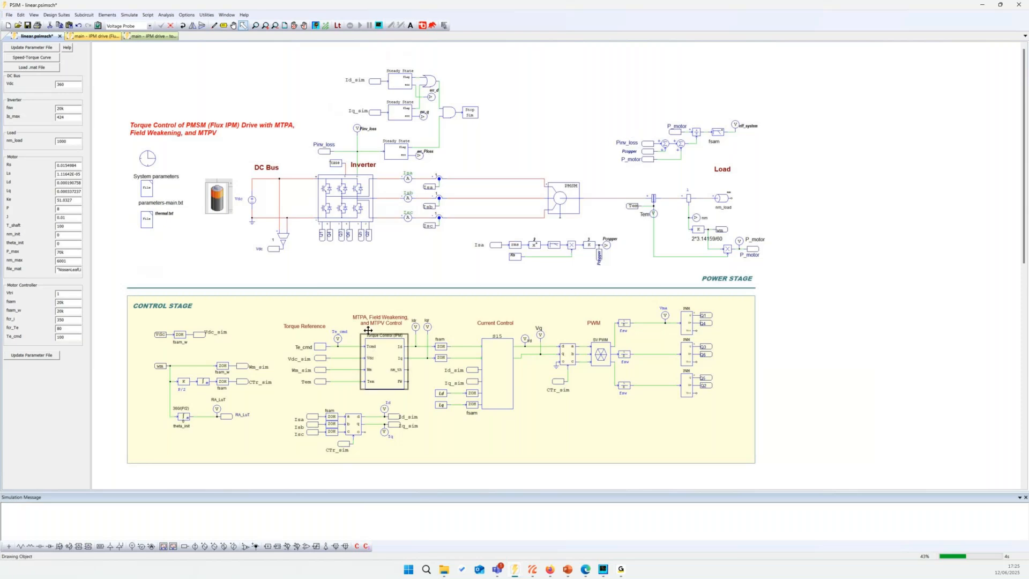
pyautogui.click(365, 275)
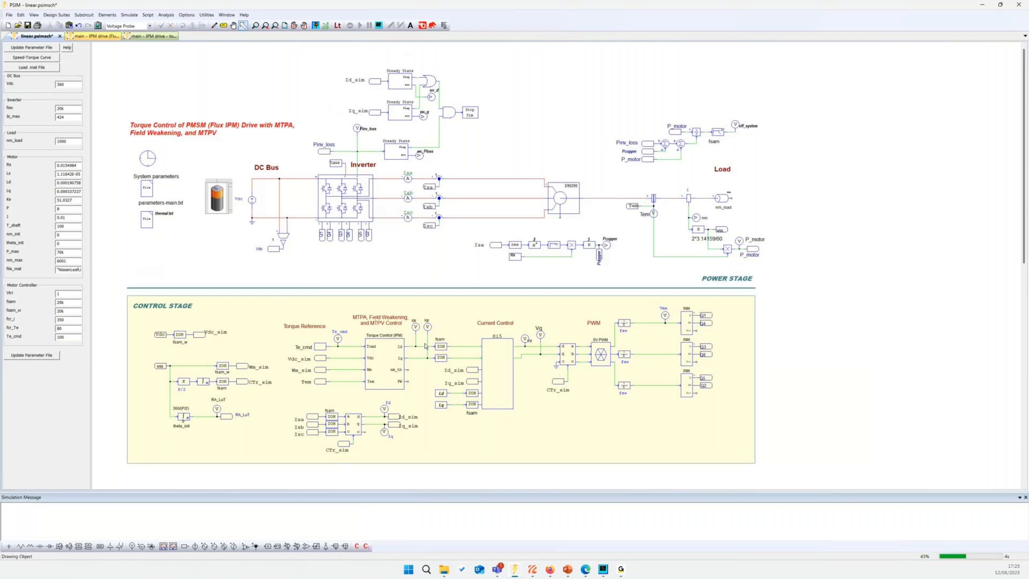
pyautogui.click(416, 327)
pyautogui.click(428, 327)
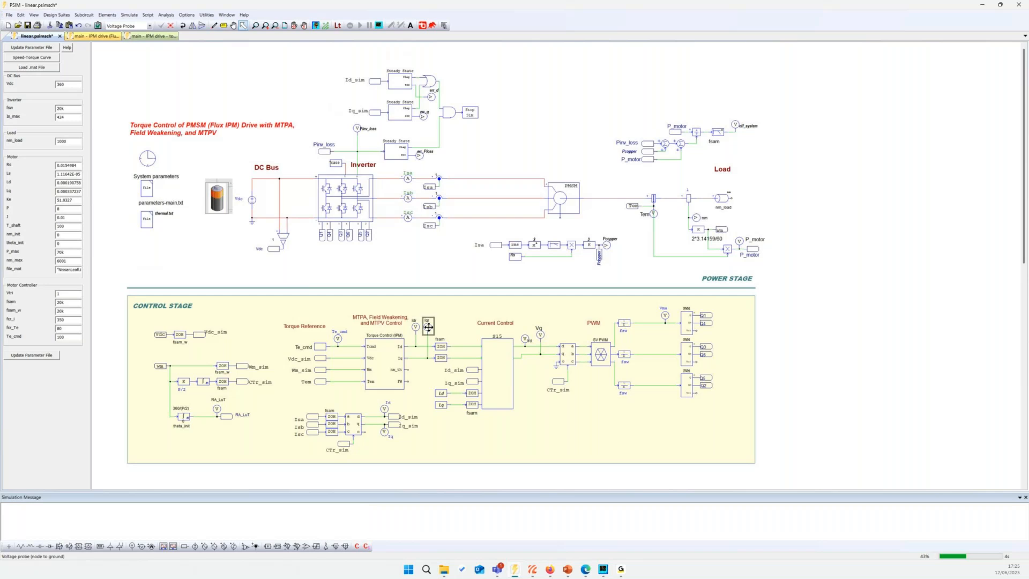
# - Run the simulation of the linear schematic and show the Tem probe in a runtime graph placed over the schematic
pyautogui.click(314, 25)
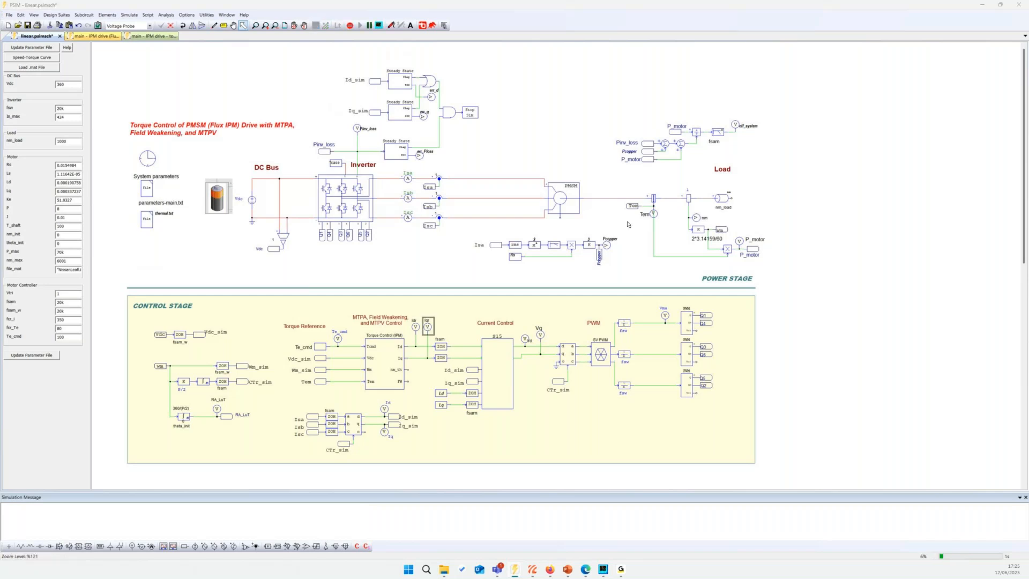
pyautogui.rightClick(654, 213)
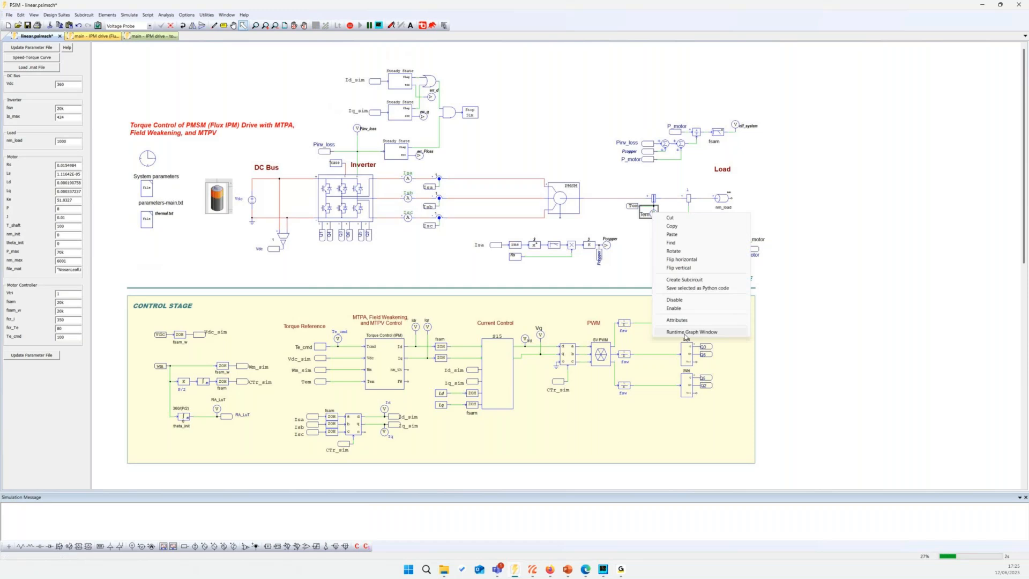
pyautogui.click(686, 332)
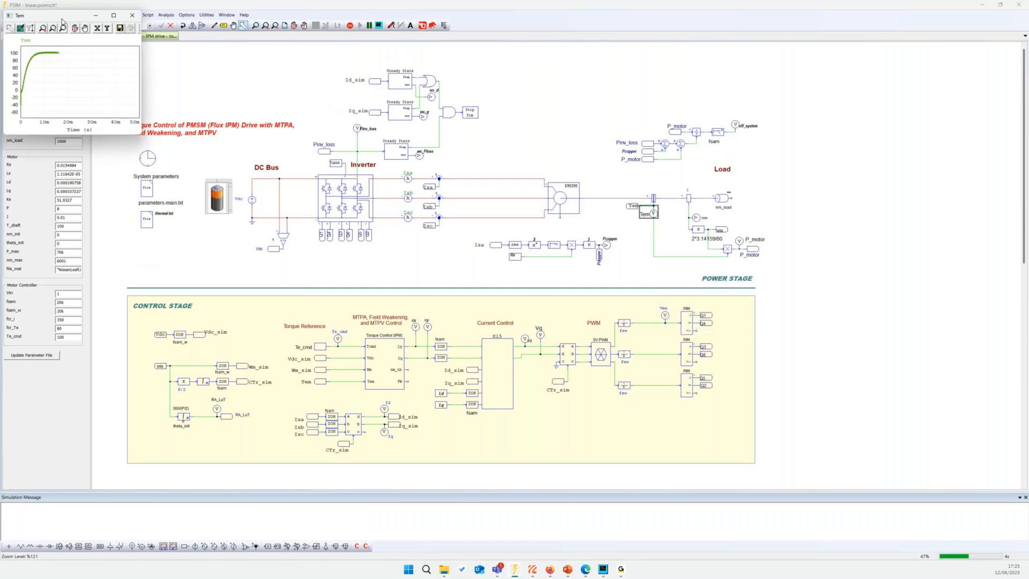
pyautogui.moveTo(62, 19); pyautogui.dragTo(272, 183)
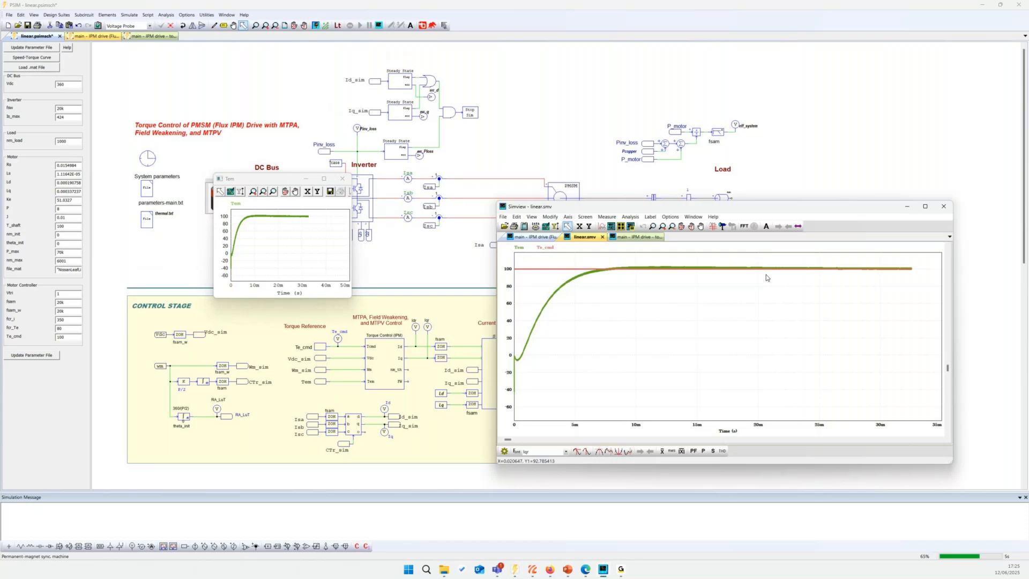
# - Add a second plot below the torque curves showing Iq and Iqr
pyautogui.click(625, 242)
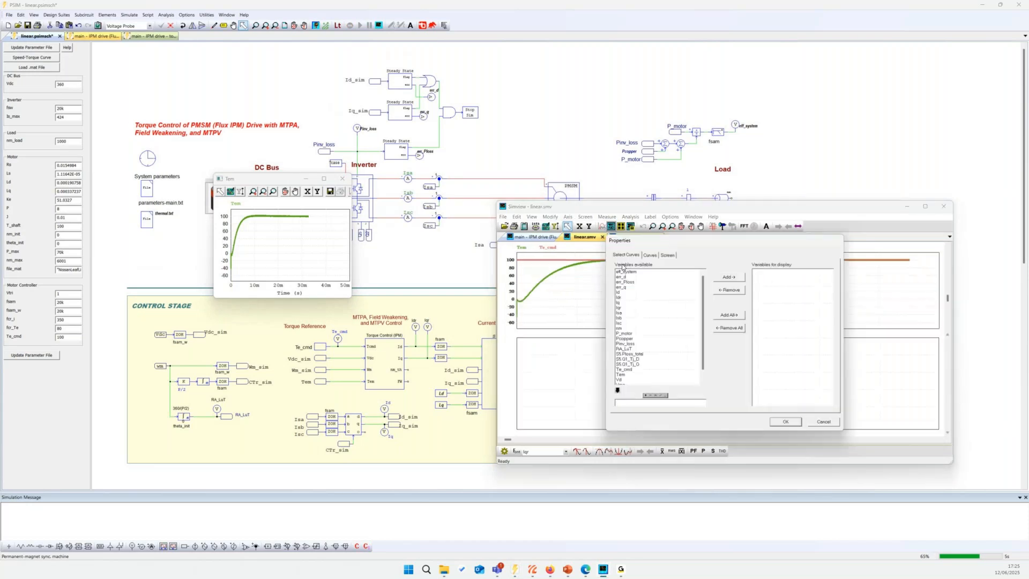
pyautogui.click(622, 297)
pyautogui.doubleClick(622, 302)
pyautogui.doubleClick(621, 308)
pyautogui.click(779, 421)
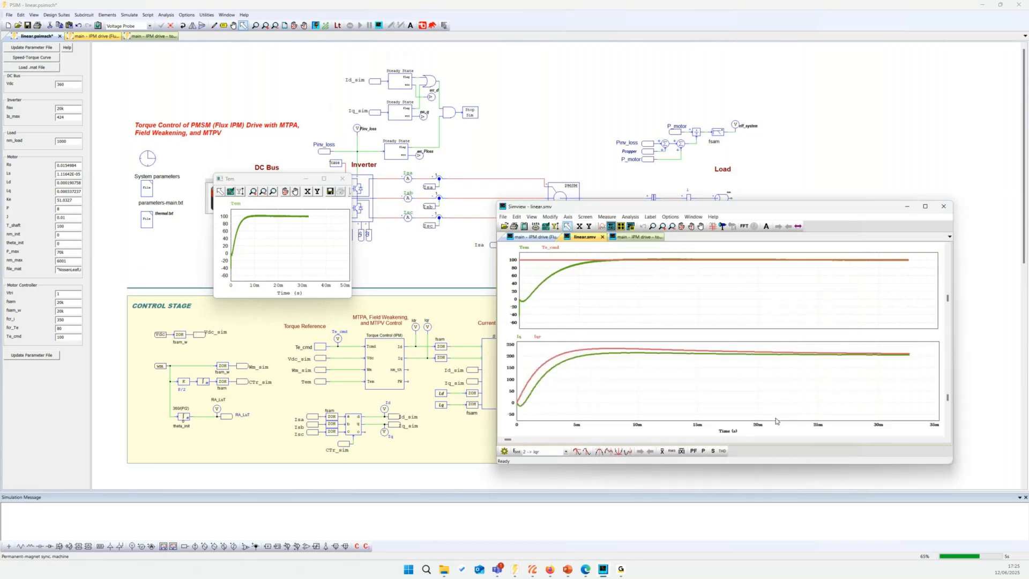
# - Add a third plot showing the inverter loss Pinv_loss
pyautogui.click(611, 227)
pyautogui.doubleClick(631, 344)
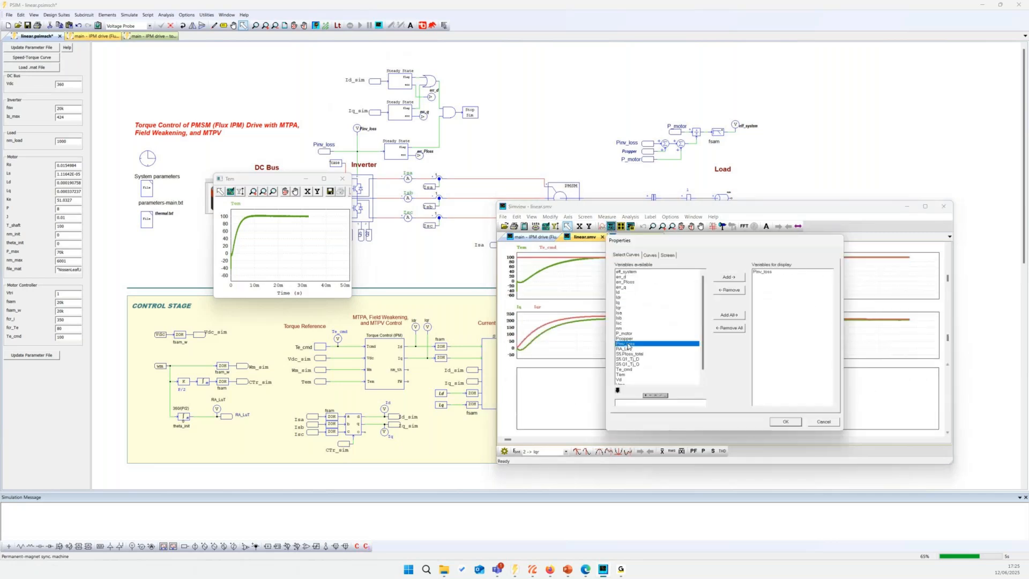
pyautogui.click(785, 423)
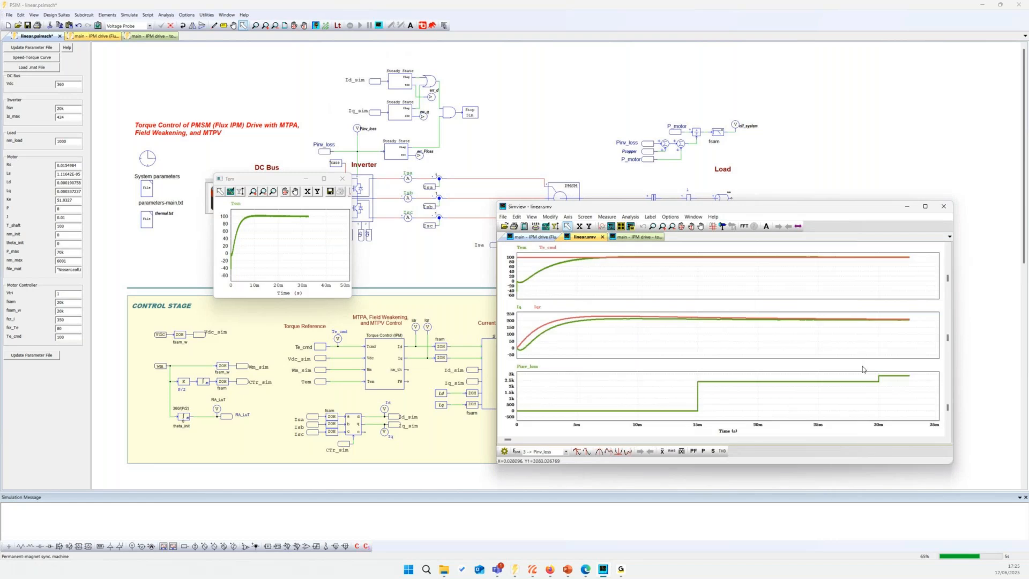
# - Minimise the waveform window and switch to Altair HyperStudy
pyautogui.click(905, 208)
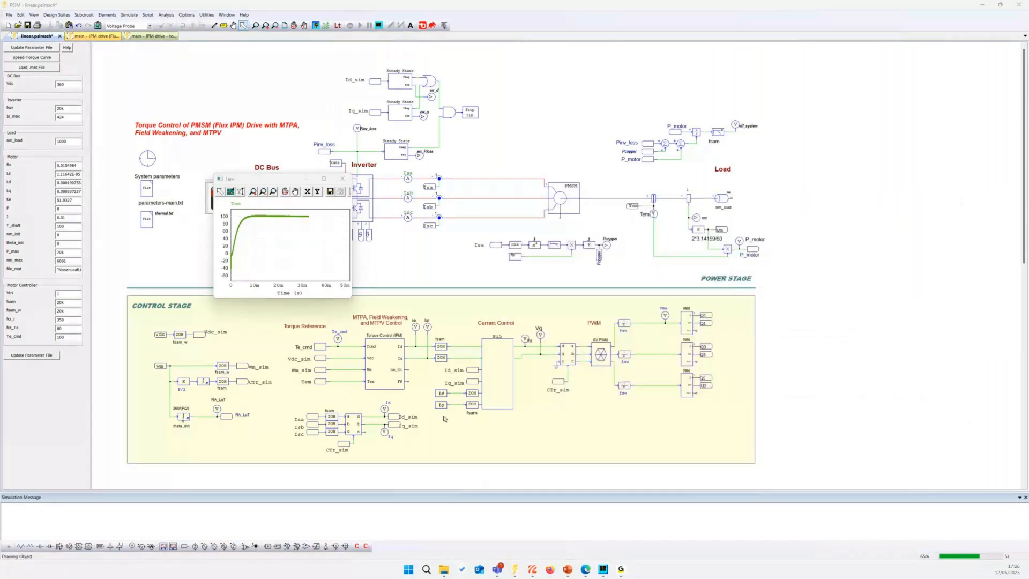
pyautogui.click(532, 570)
pyautogui.click(496, 528)
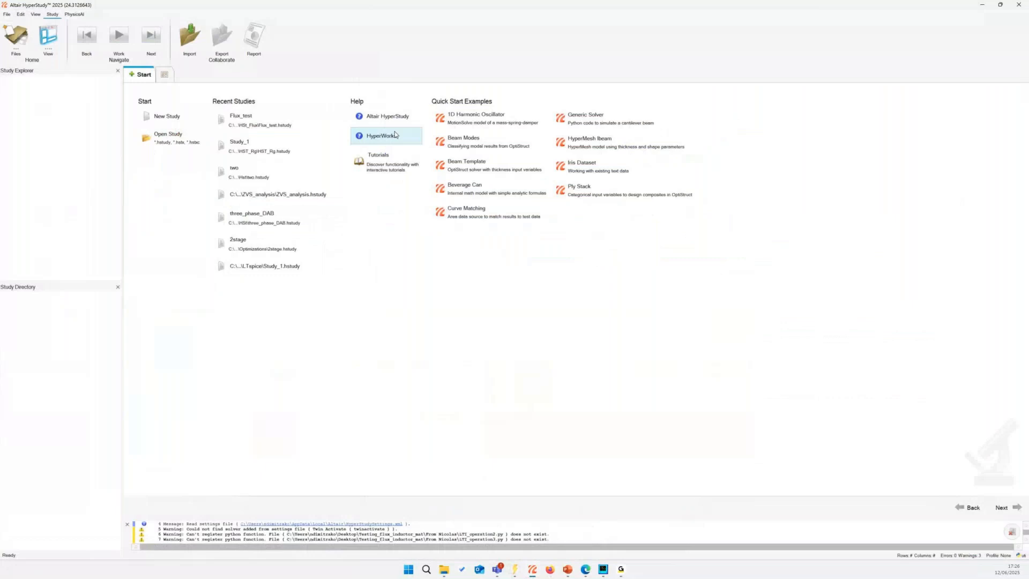
# - Create a new study labelled Study_1 in the Desktop folder Webinar_eff_maps > HSt_Flux > LIVE
pyautogui.click(172, 117)
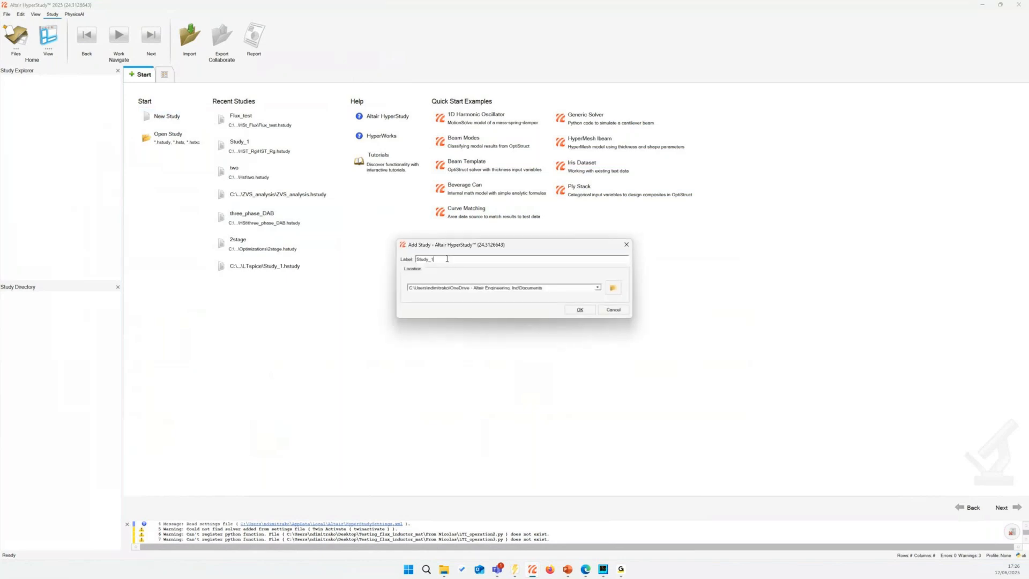
pyautogui.click(613, 288)
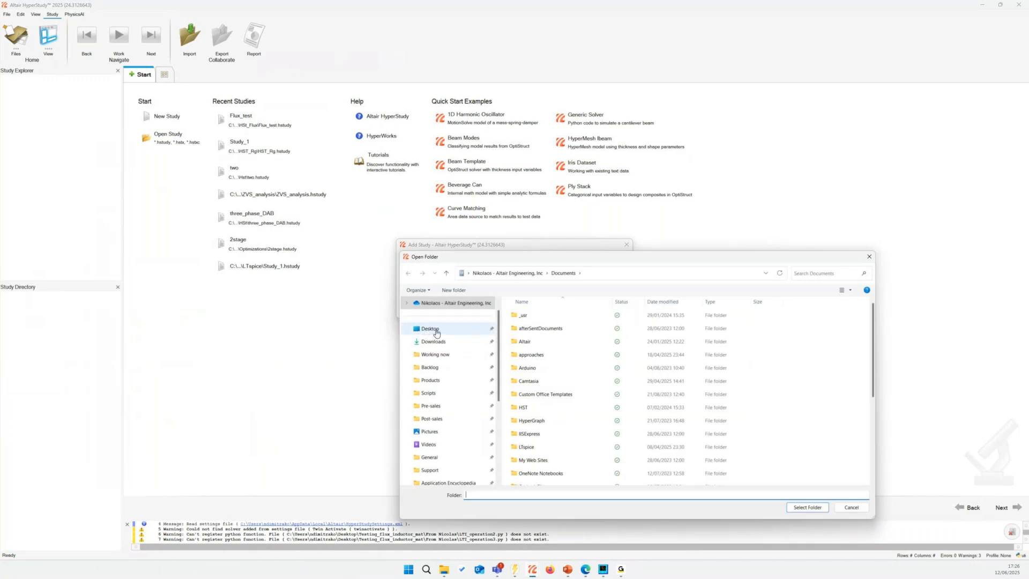
pyautogui.scroll(-2, 550, 389)
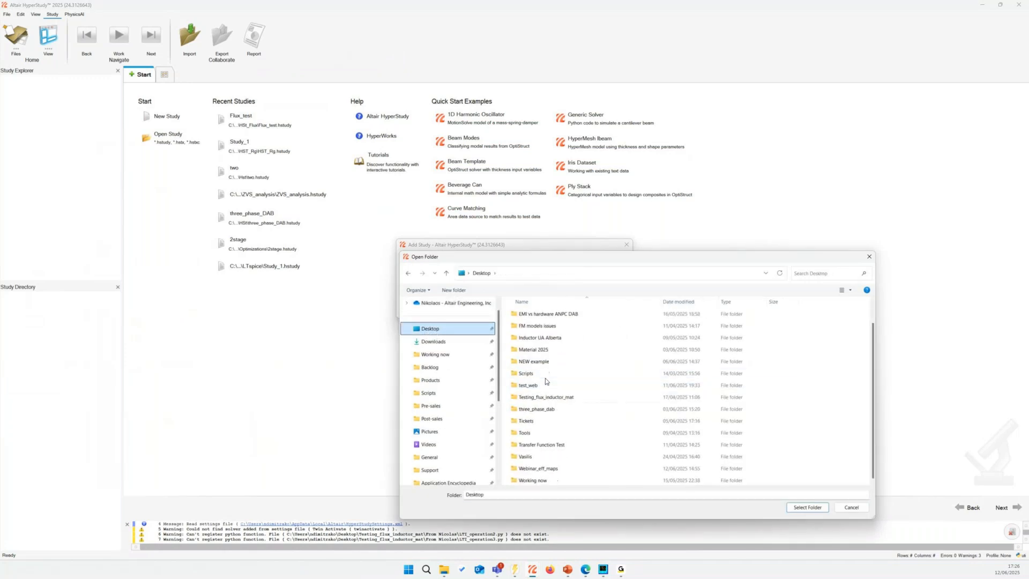
pyautogui.doubleClick(539, 469)
pyautogui.doubleClick(534, 339)
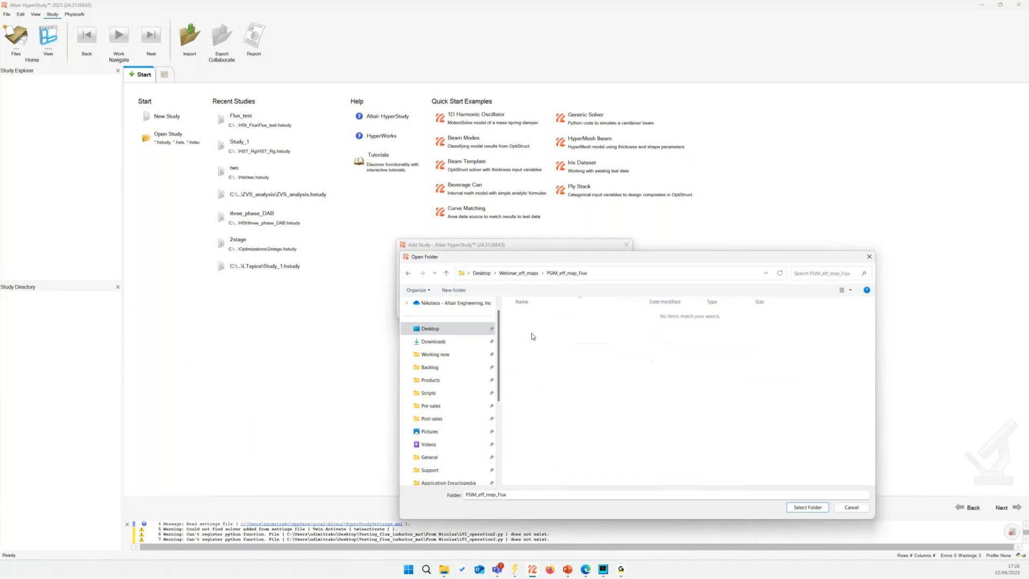
pyautogui.hotkey('alt', 'Left')
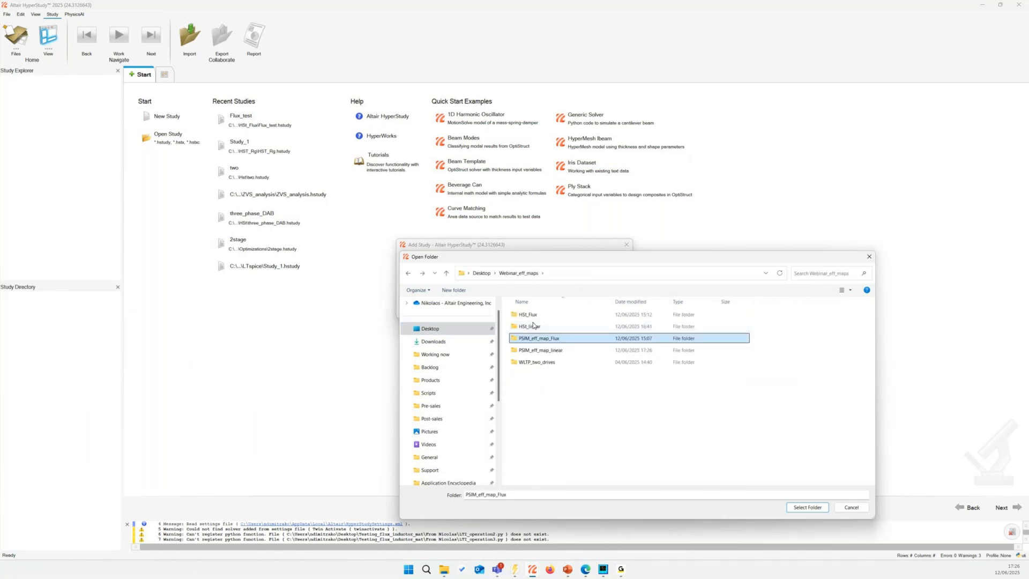
pyautogui.doubleClick(536, 328)
pyautogui.doubleClick(523, 338)
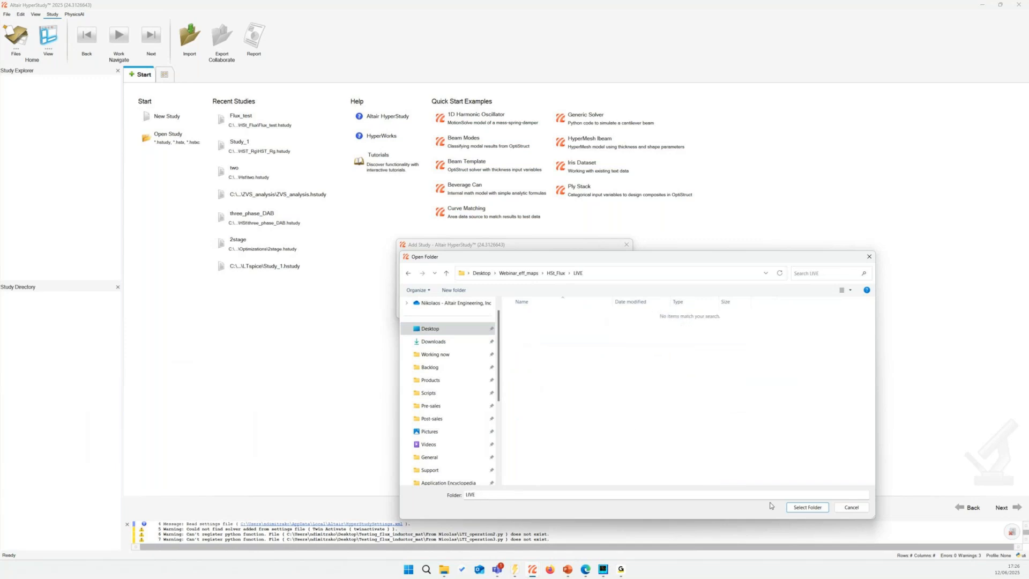
pyautogui.click(808, 507)
pyautogui.click(580, 310)
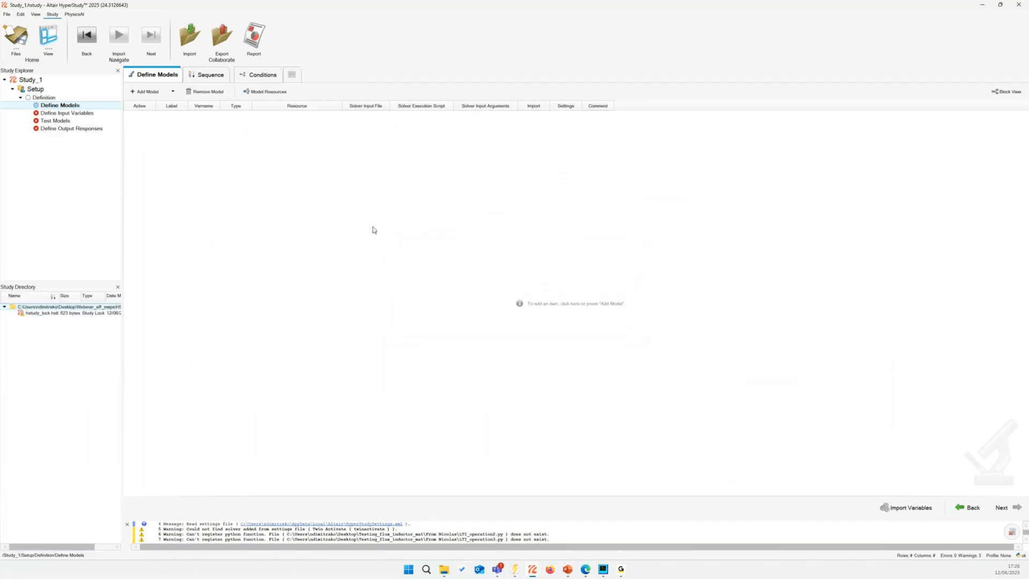
# - Add a PSIM model to the study and load linear.psimsch from the PSIM_eff_map_linear folder as its resource
pyautogui.click(148, 92)
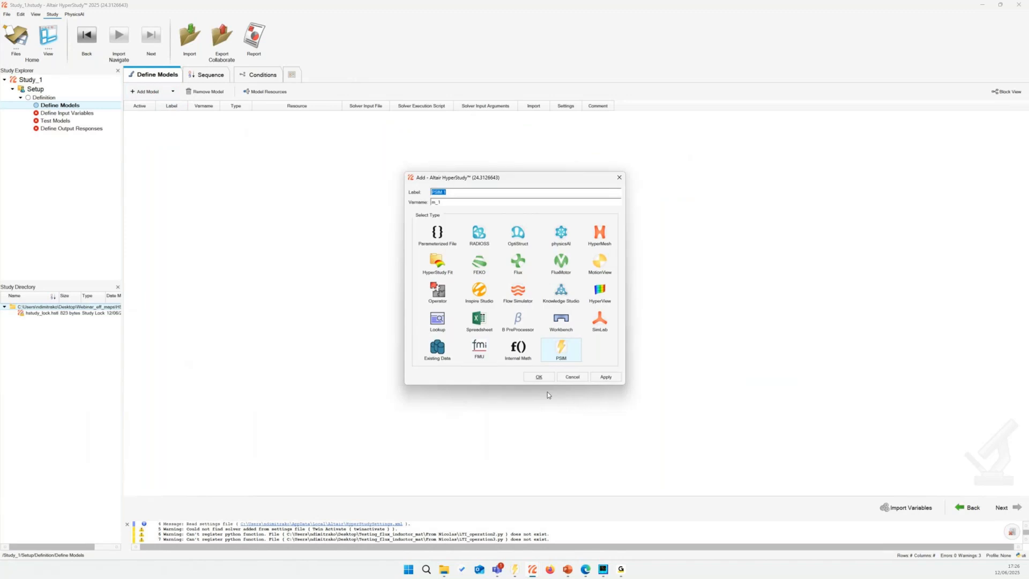
pyautogui.click(539, 377)
pyautogui.click(344, 118)
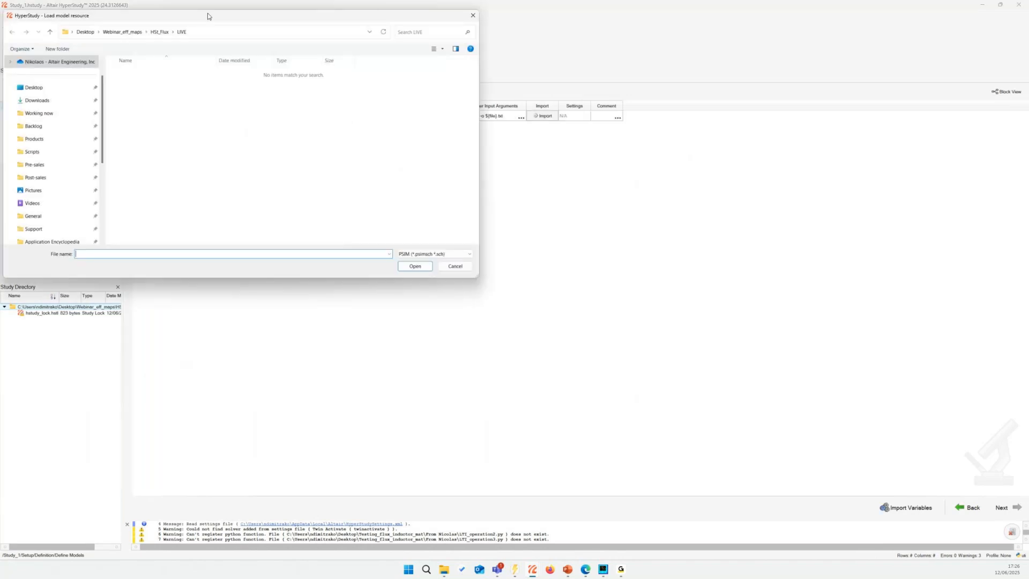
pyautogui.click(283, 221)
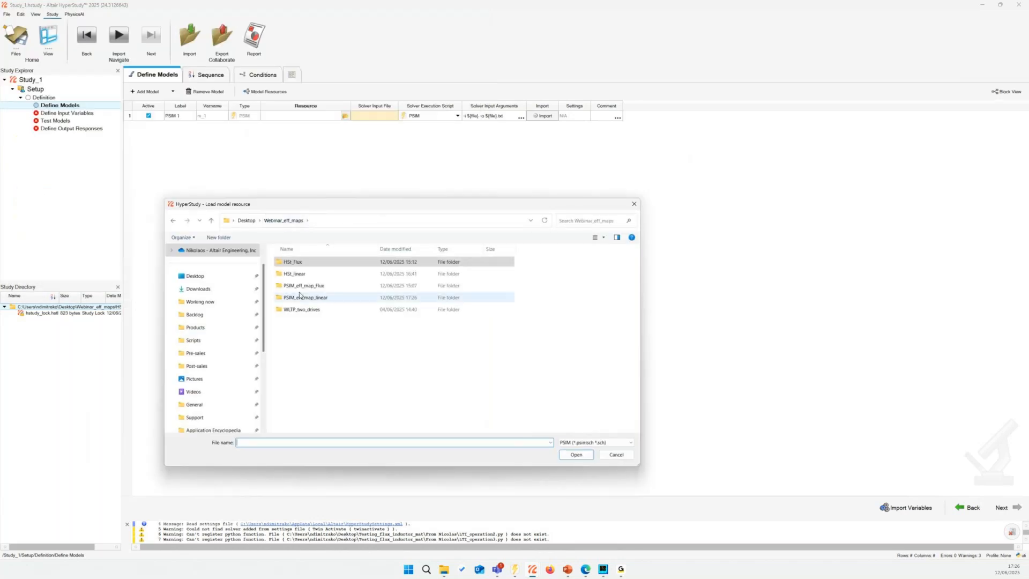
pyautogui.doubleClick(306, 298)
pyautogui.click(305, 290)
pyautogui.doubleClick(306, 290)
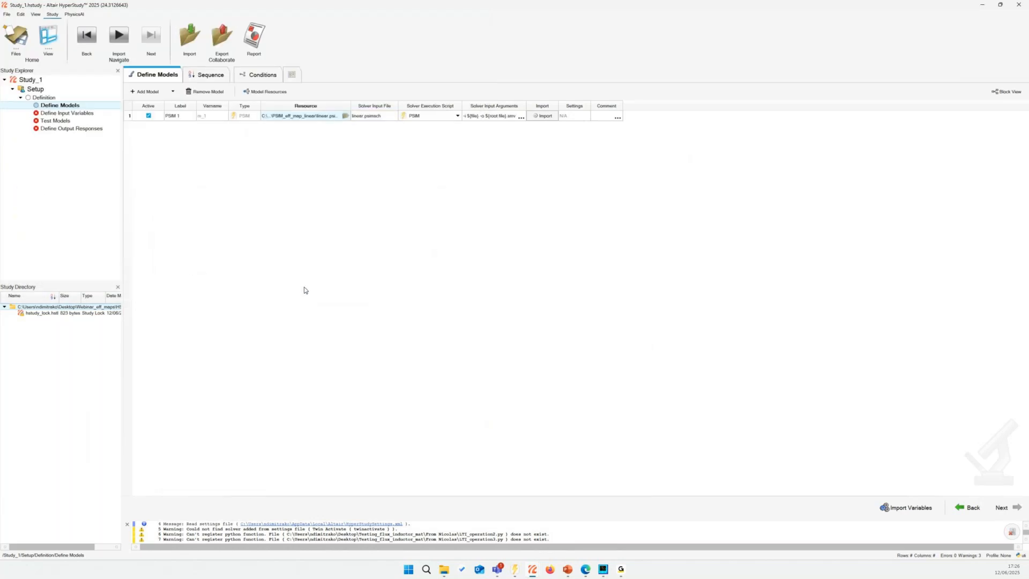
# - Start the variable import for the PSIM model and look through the parameter list in the PSIM-HyperStudy Connector
pyautogui.click(892, 508)
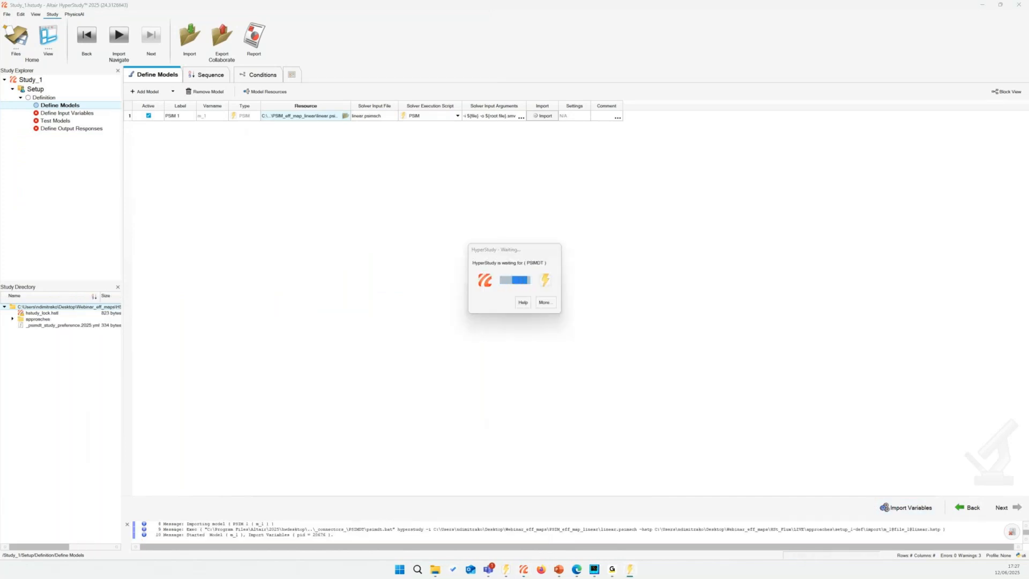
pyautogui.moveTo(0, 179); pyautogui.dragTo(142, 195)
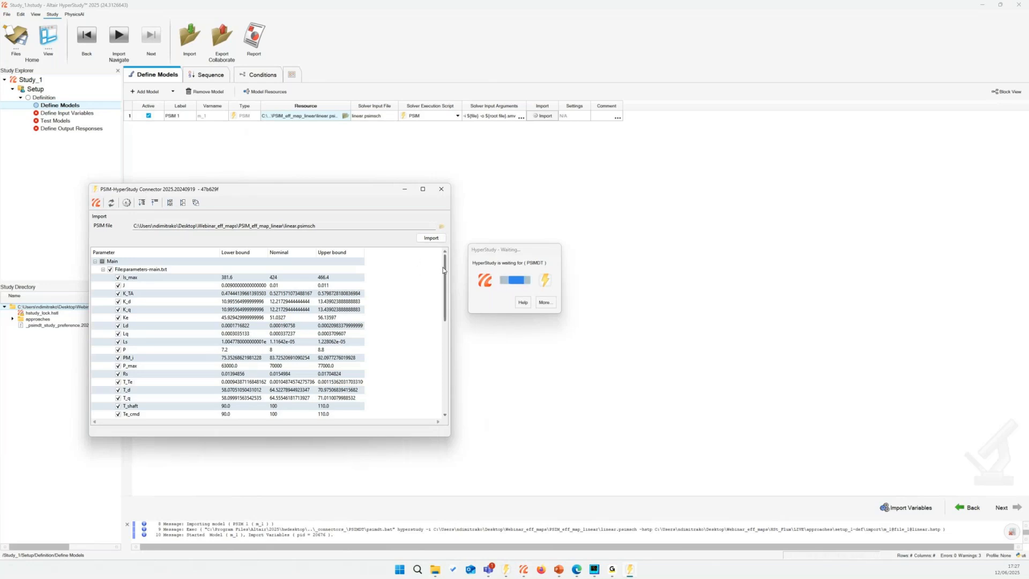
pyautogui.scroll(-1, 444, 270)
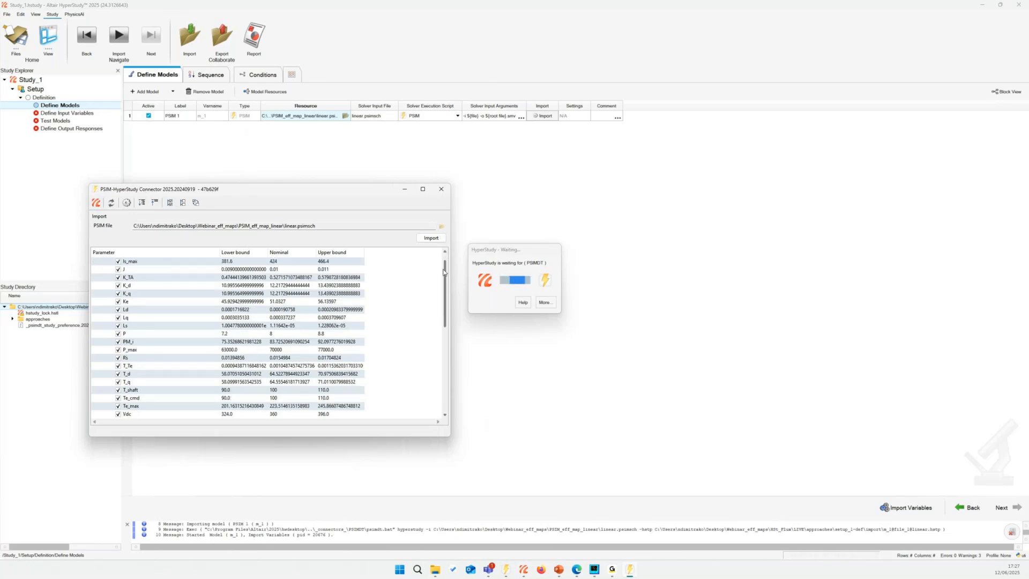
# - Switch to the linear schematic in PSIM and examine the device, Tcase and np definitions in the thermal.txt parameter file
pyautogui.click(407, 536)
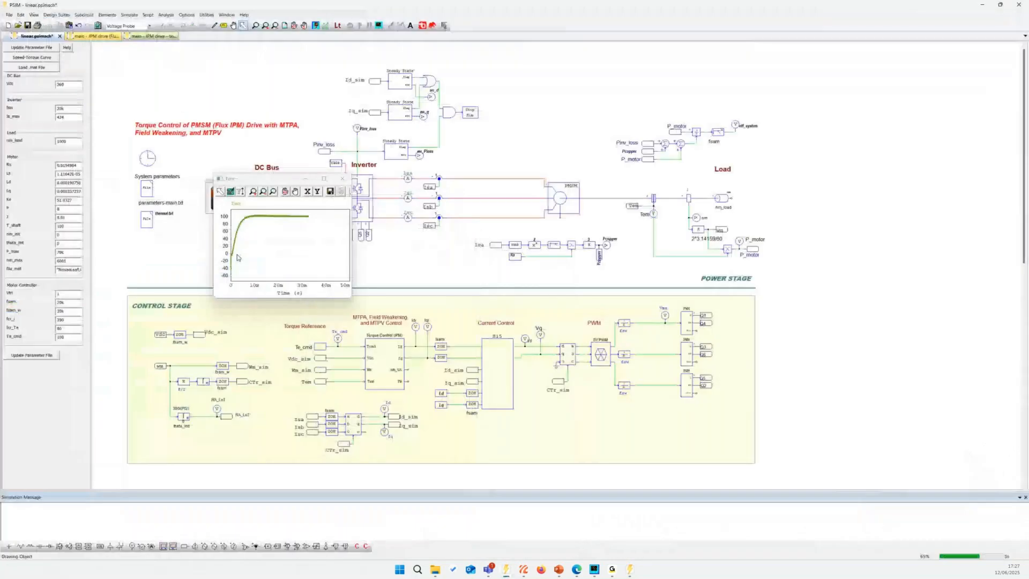
pyautogui.click(148, 188)
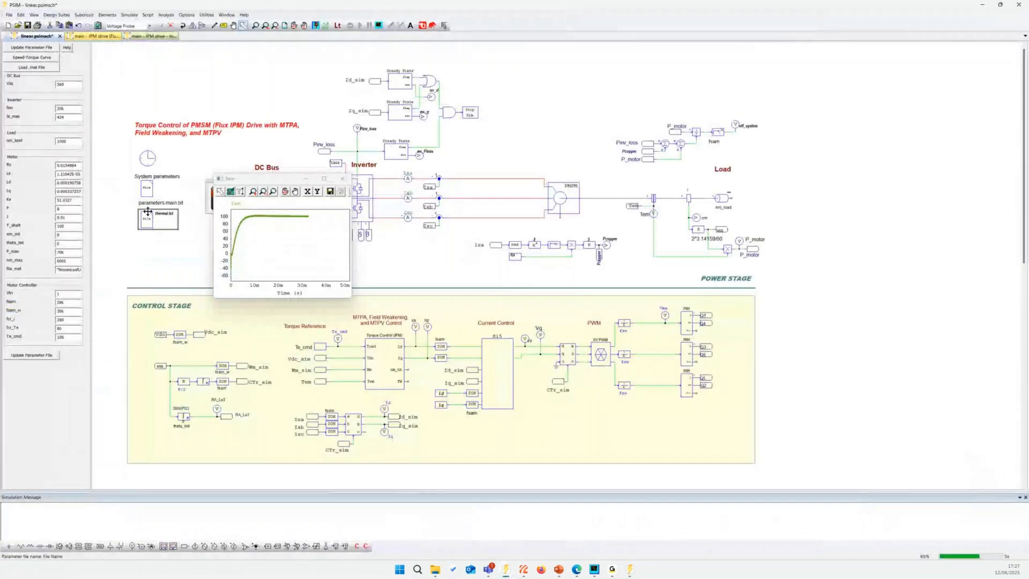
pyautogui.doubleClick(148, 217)
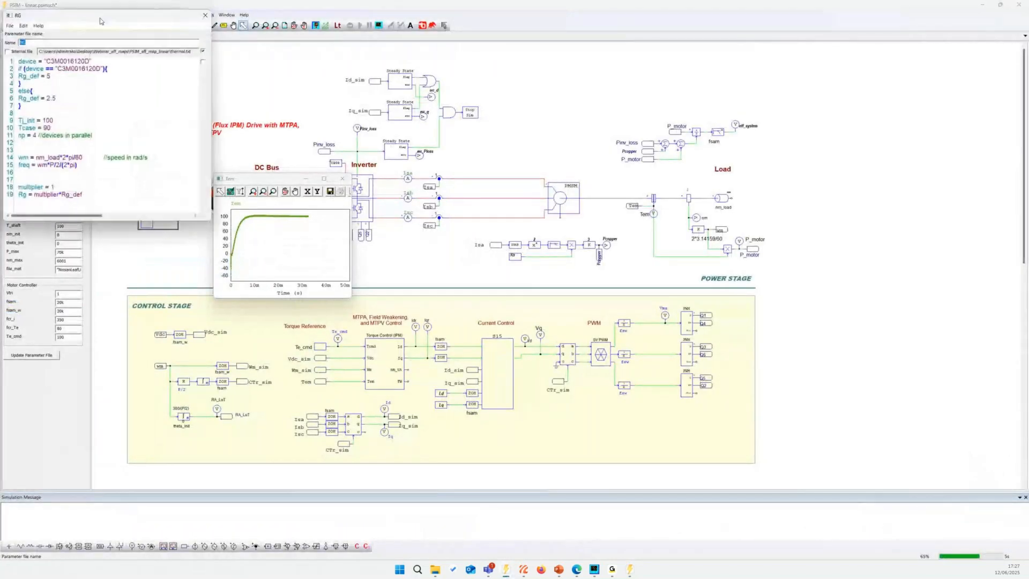
pyautogui.doubleClick(132, 194)
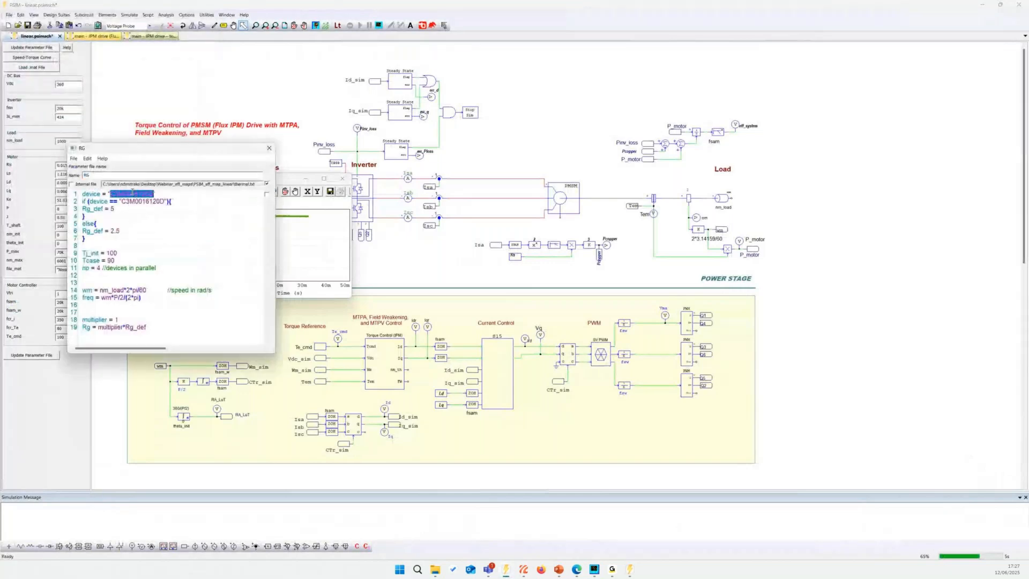
pyautogui.doubleClick(111, 260)
pyautogui.doubleClick(97, 268)
# - Check the number of parallel devices in the 3-phase inverter's parameters, then close the inverter dialog and the parameter file
pyautogui.click(360, 206)
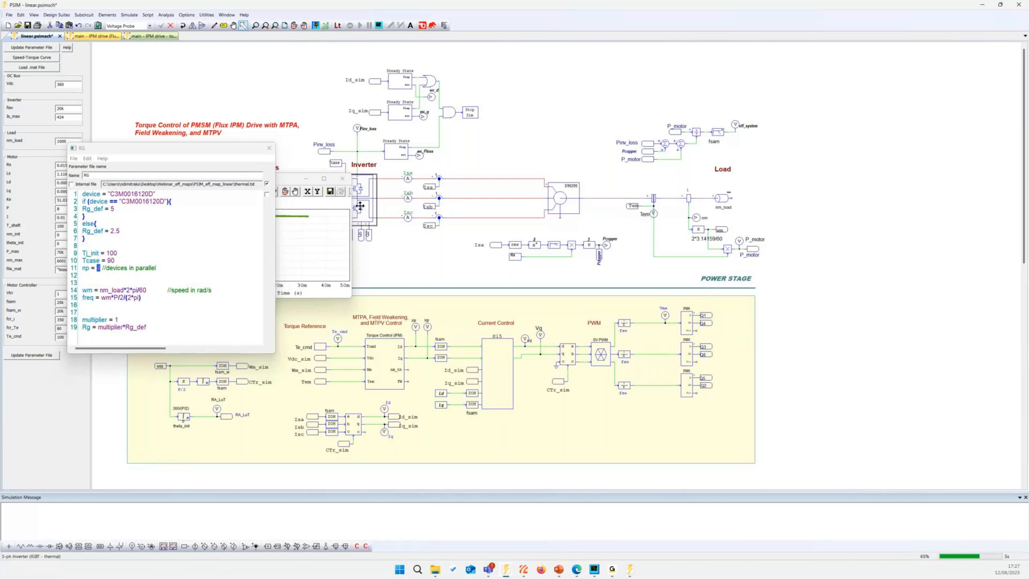
pyautogui.doubleClick(361, 206)
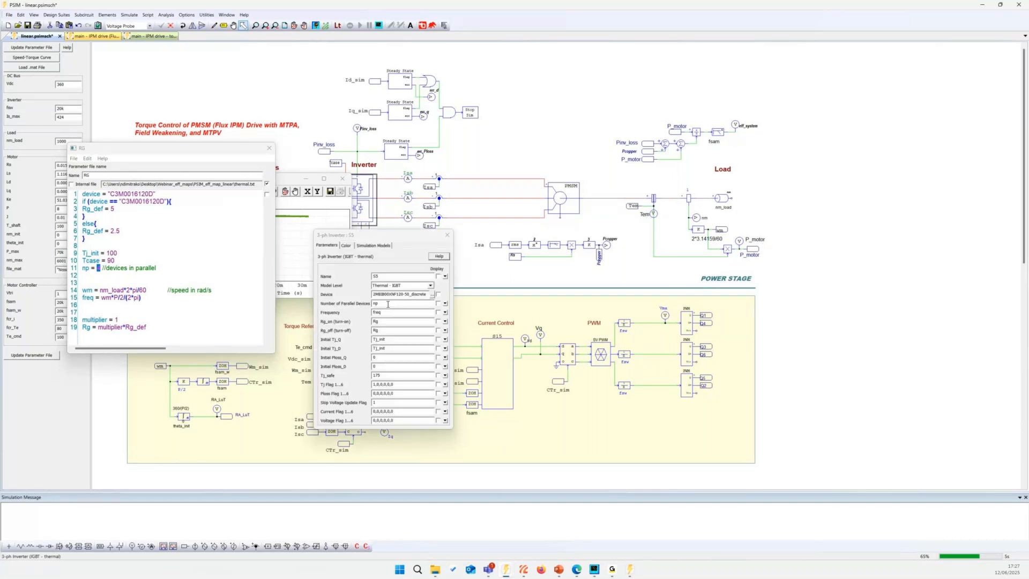
pyautogui.click(447, 235)
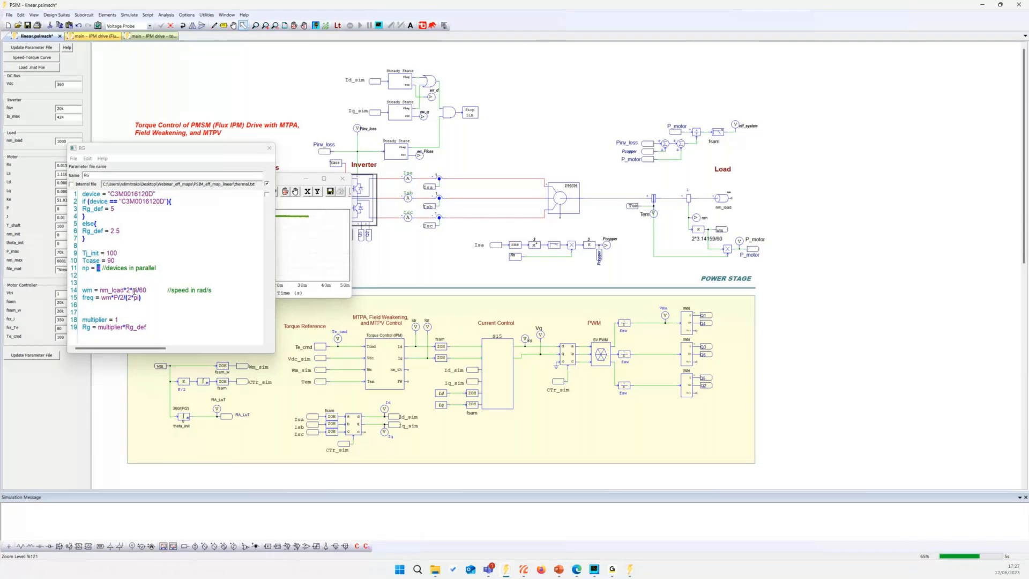
pyautogui.click(269, 148)
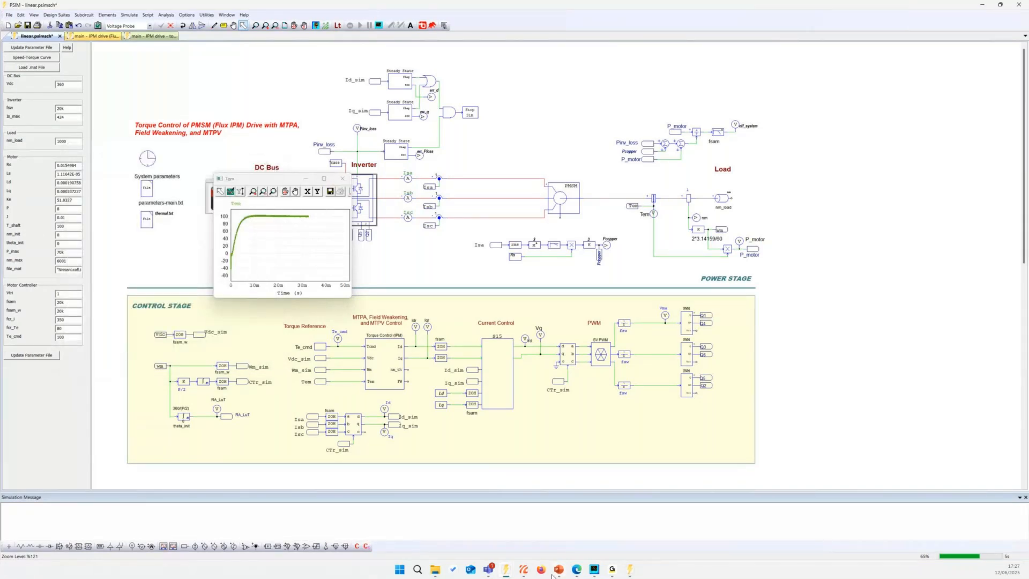
# - Return to the HyperStudy connector, deselect all parameters, and import only Te_cmd and nm_load as input variables
pyautogui.moveTo(517, 569)
pyautogui.click(503, 536)
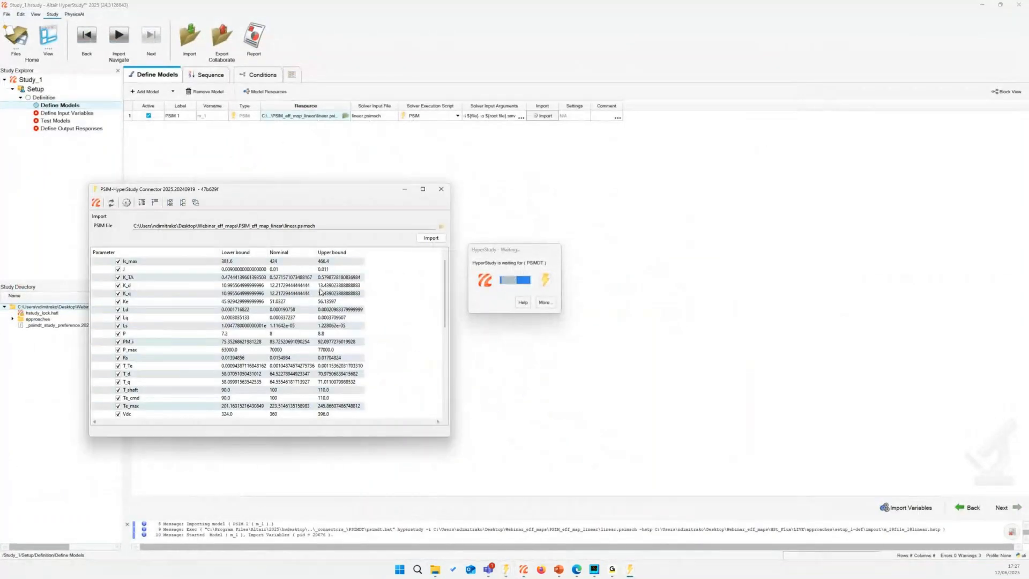
pyautogui.click(183, 204)
pyautogui.scroll(-1, 162, 291)
pyautogui.click(118, 398)
pyautogui.scroll(-3, 144, 387)
pyautogui.scroll(-1, 144, 387)
pyautogui.scroll(-2, 139, 389)
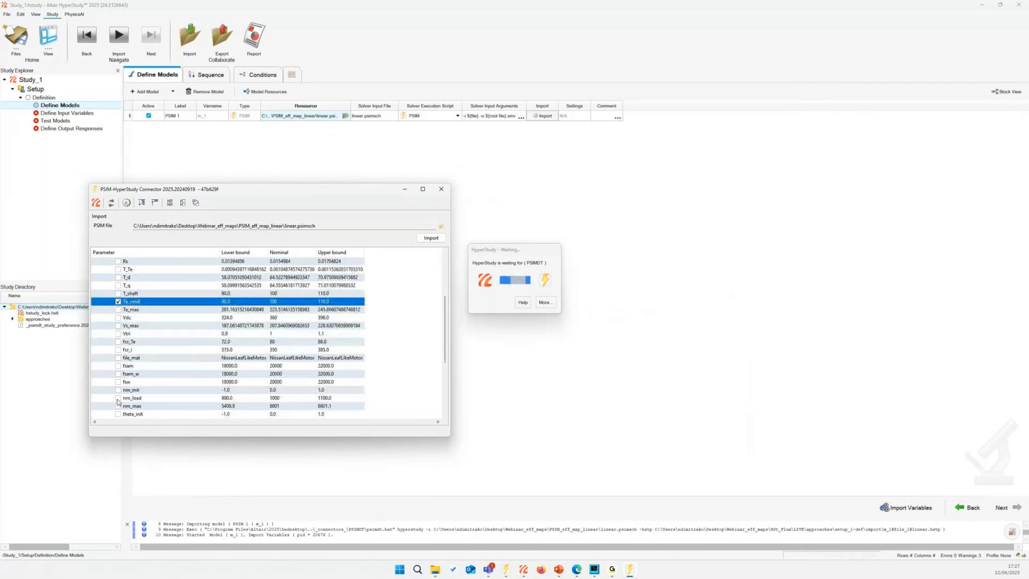
pyautogui.click(118, 398)
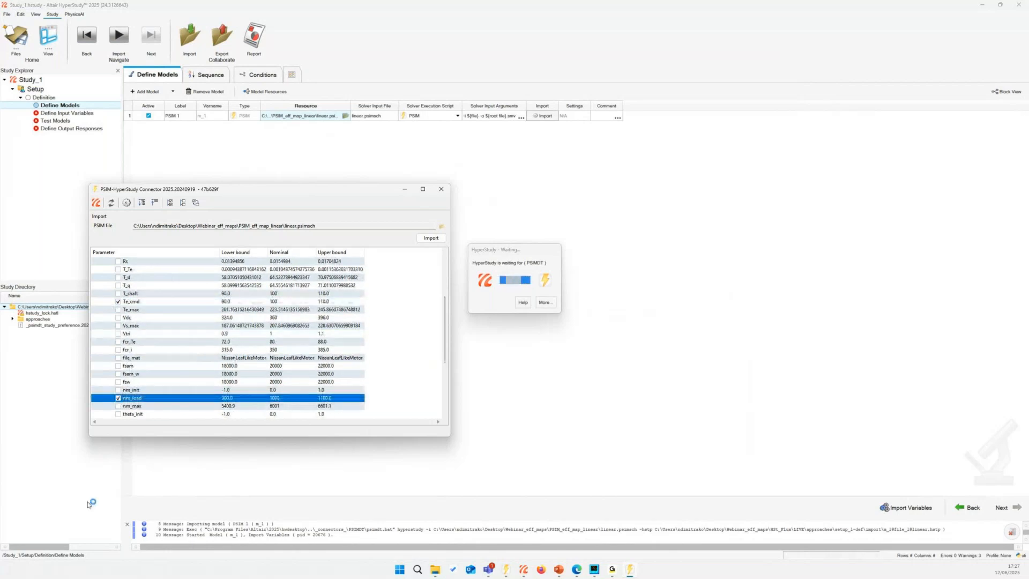
pyautogui.click(97, 207)
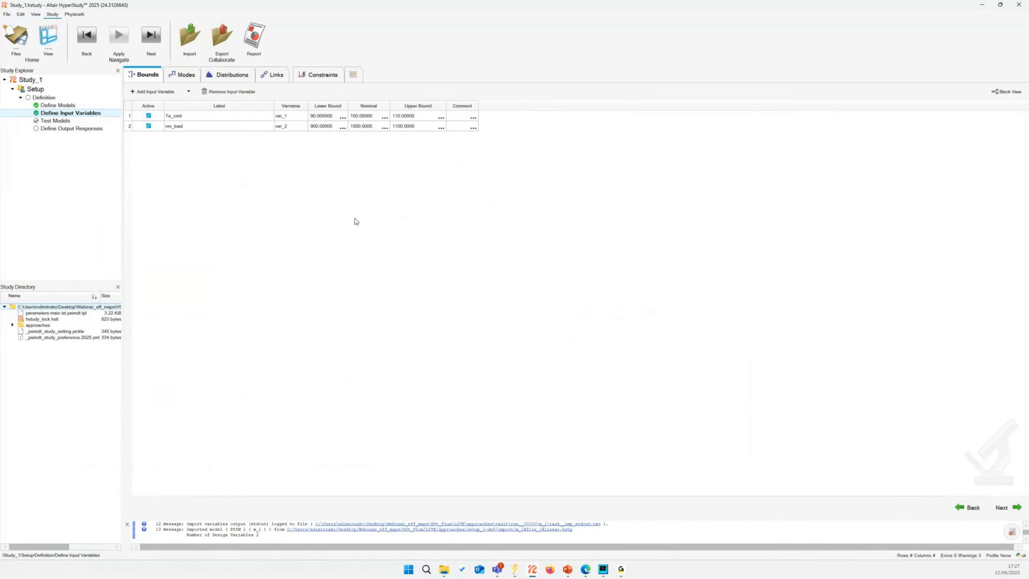
# - Switch to PSIM, inspect the constant-speed mechanical load's parameters, and close the Tem runtime graph
pyautogui.click(515, 570)
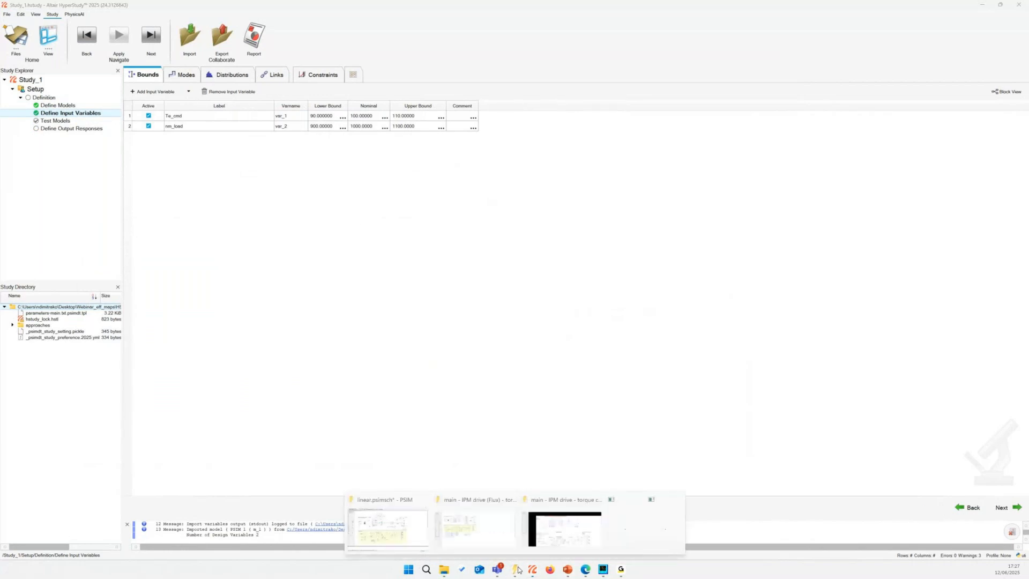
pyautogui.click(413, 530)
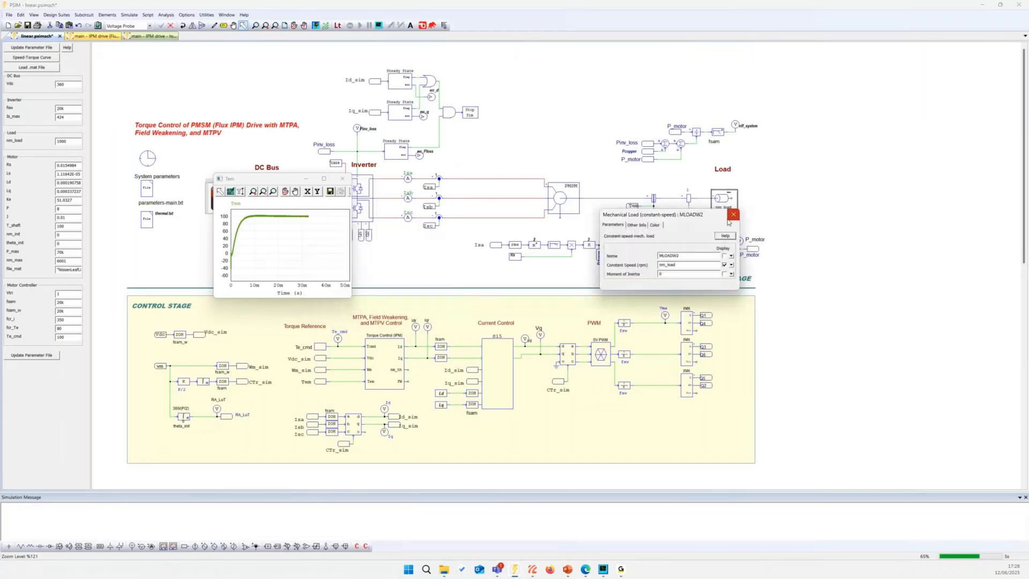
pyautogui.click(341, 180)
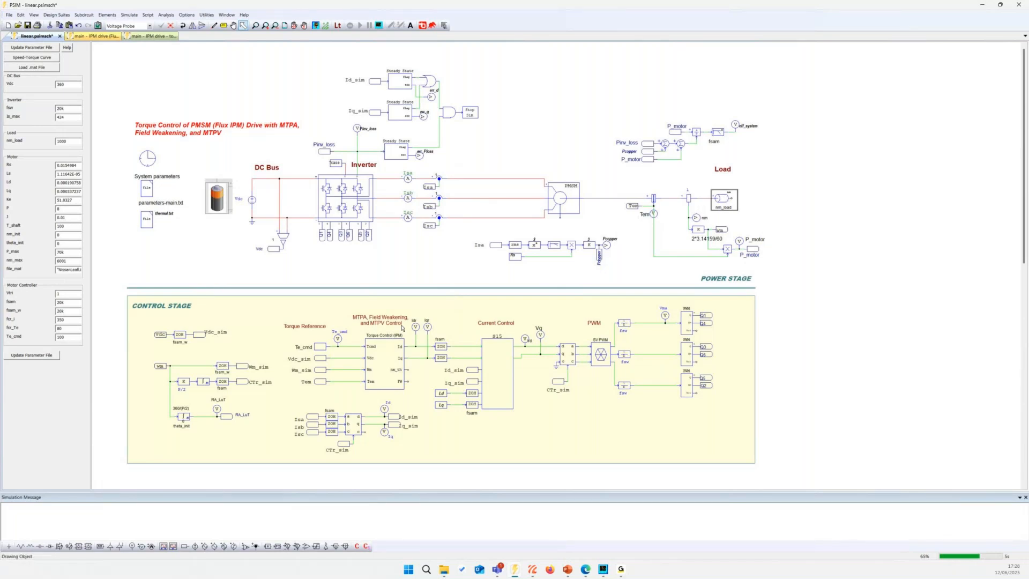
pyautogui.click(609, 166)
# - Switch back to HyperStudy and set the Te_cmd variable's lower bound to 20 and upper bound to 200
pyautogui.moveTo(532, 571)
pyautogui.click(508, 529)
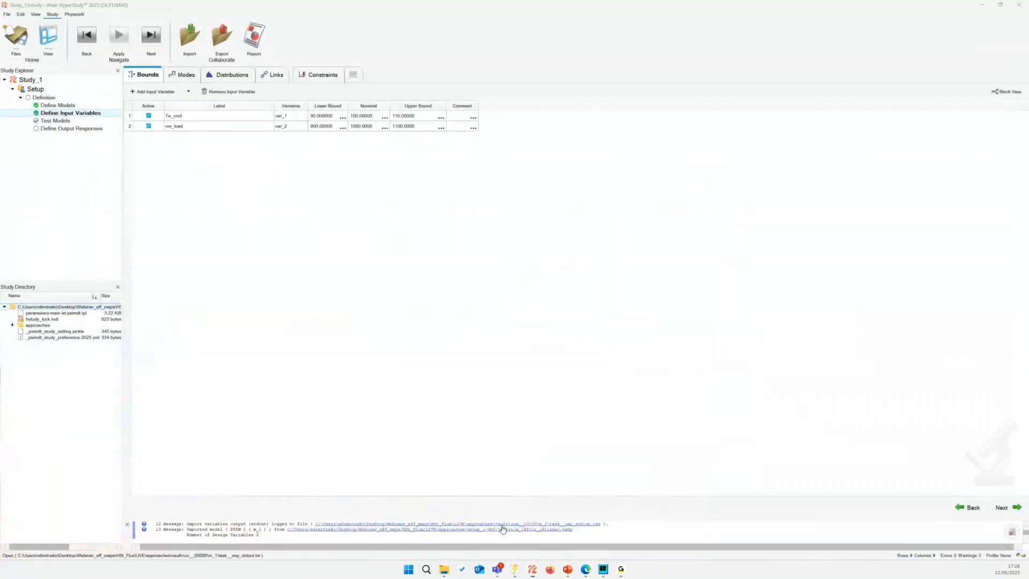
pyautogui.doubleClick(327, 116)
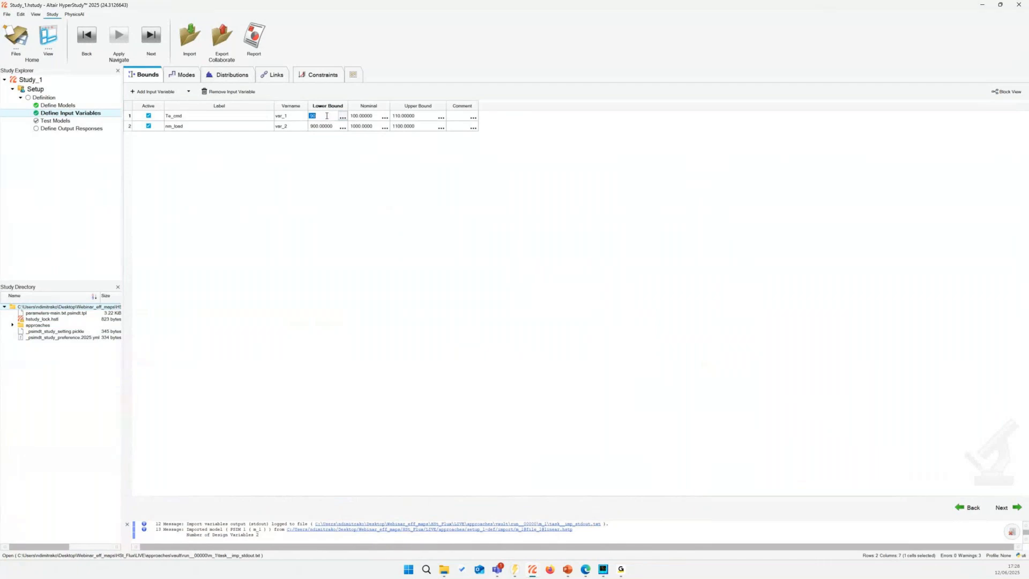
pyautogui.write('20')
pyautogui.press('Tab')
pyautogui.press('Tab')
pyautogui.write('20.0')
# - Set the nm_load variable's lower bound to 1000 and upper bound to 6000
pyautogui.doubleClick(324, 126)
pyautogui.write('1000')
pyautogui.press('Tab')
pyautogui.press('Tab')
pyautogui.write('6')
pyautogui.click(424, 155)
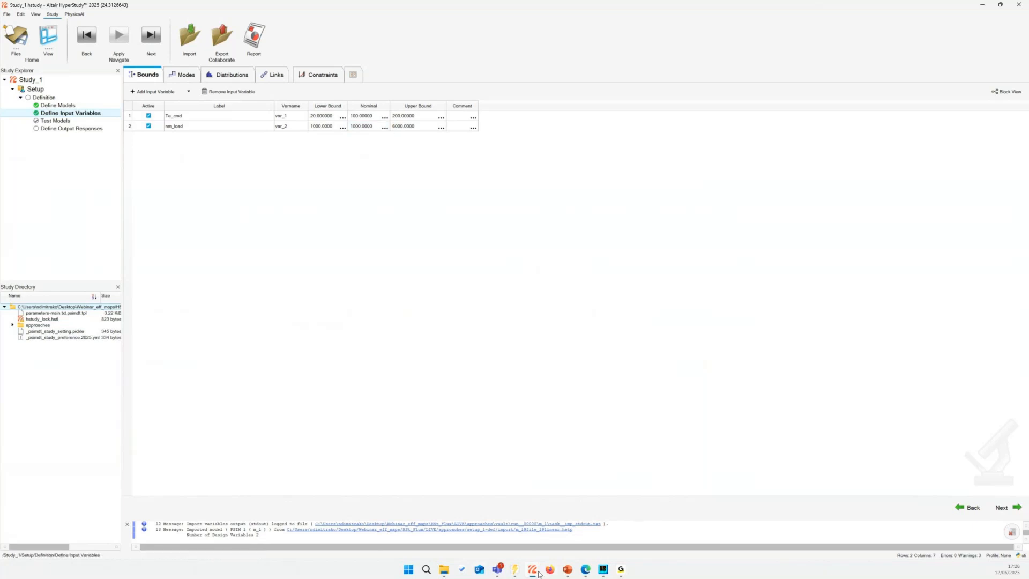
# - Switch to the Webinar Efficiency Maps presentation in PowerPoint and show slide 11, "Example – linear motor"
pyautogui.moveTo(535, 572)
pyautogui.moveTo(568, 569)
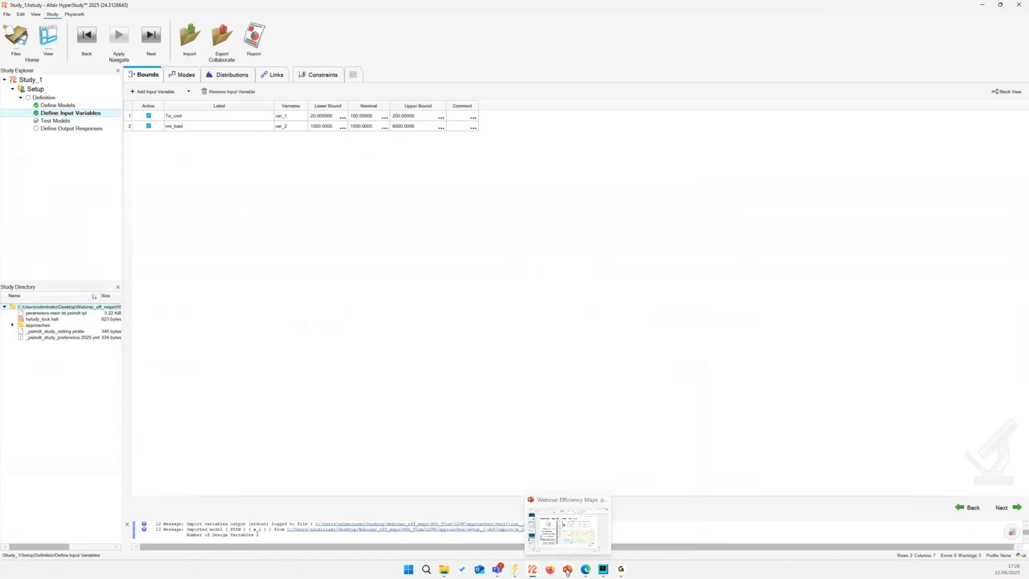
pyautogui.click(564, 537)
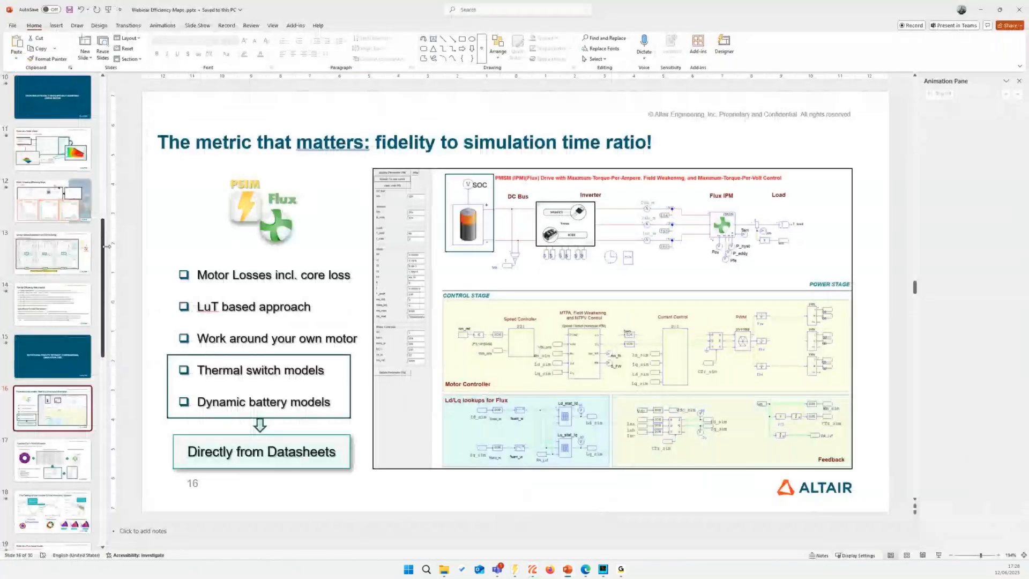
pyautogui.click(47, 163)
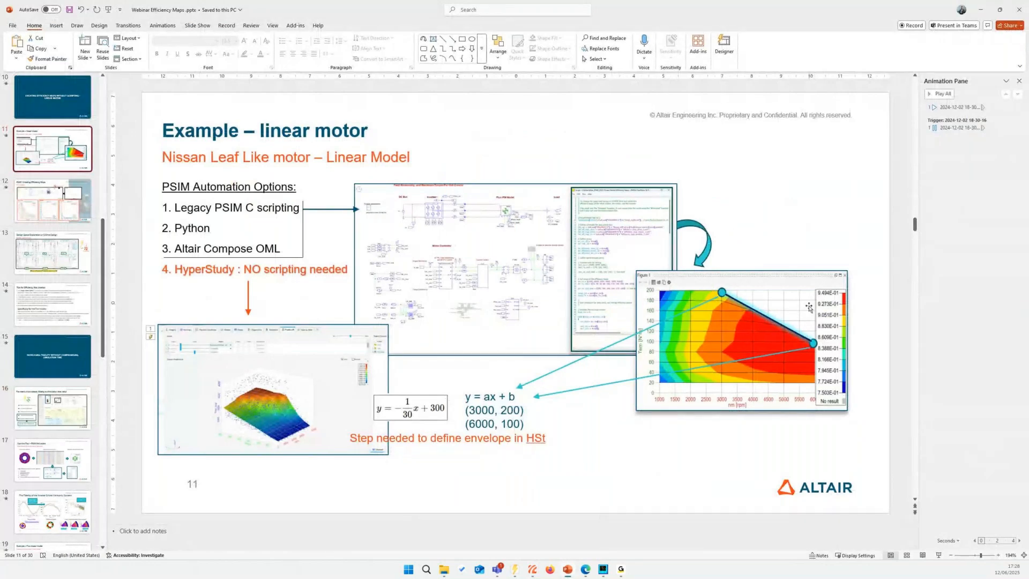
# - Switch back to HyperStudy and add an input variable constraint with Tlimit as both its label and varname
pyautogui.click(981, 9)
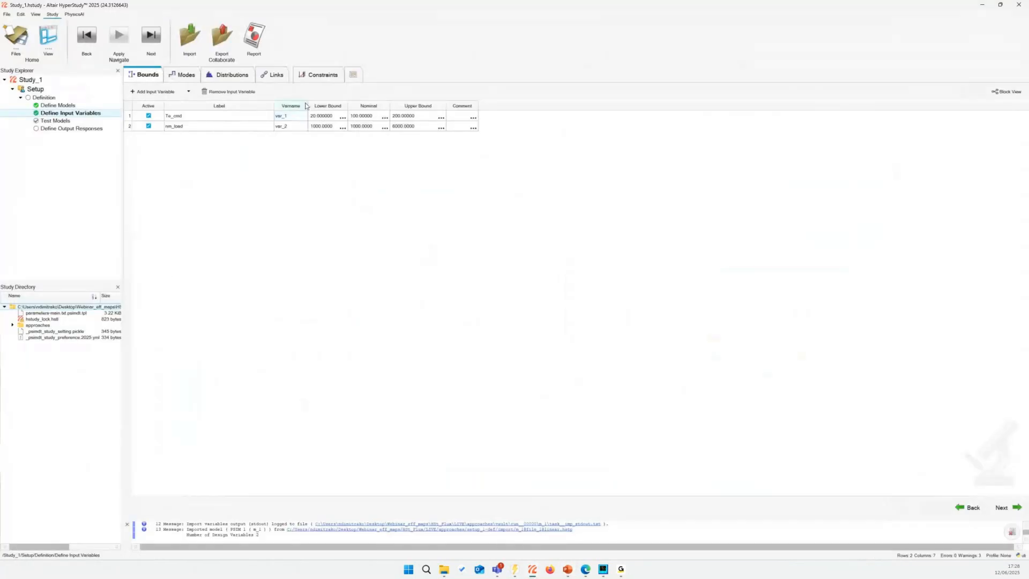
pyautogui.click(319, 75)
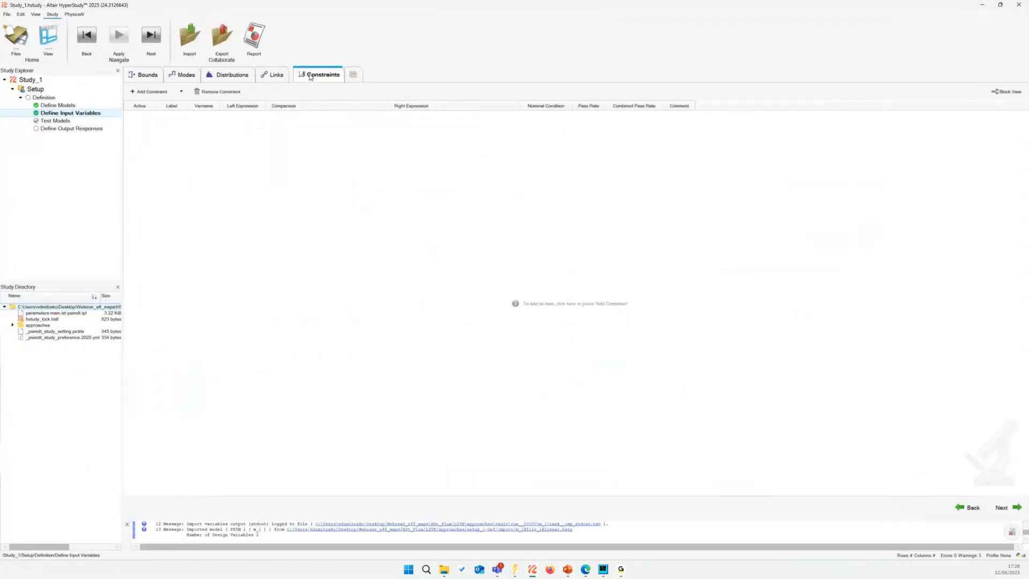
pyautogui.click(148, 91)
pyautogui.write('T')
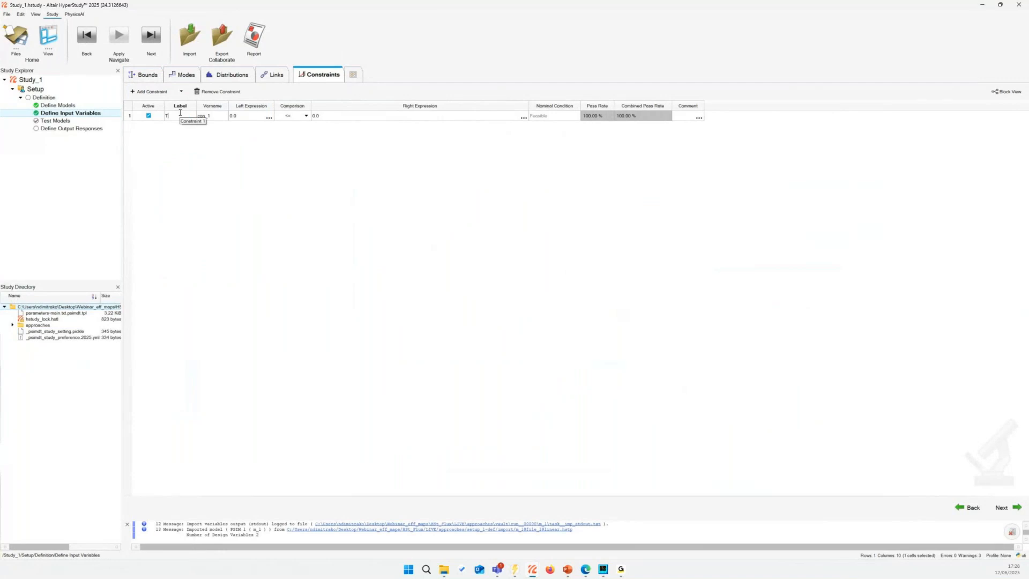
pyautogui.write('limit')
pyautogui.press('Tab')
pyautogui.write('Tlimit')
pyautogui.press('Tab')
# - Rename the two input variables' varnames to match their labels, Te_cmd and nm_load
pyautogui.click(155, 75)
pyautogui.doubleClick(188, 116)
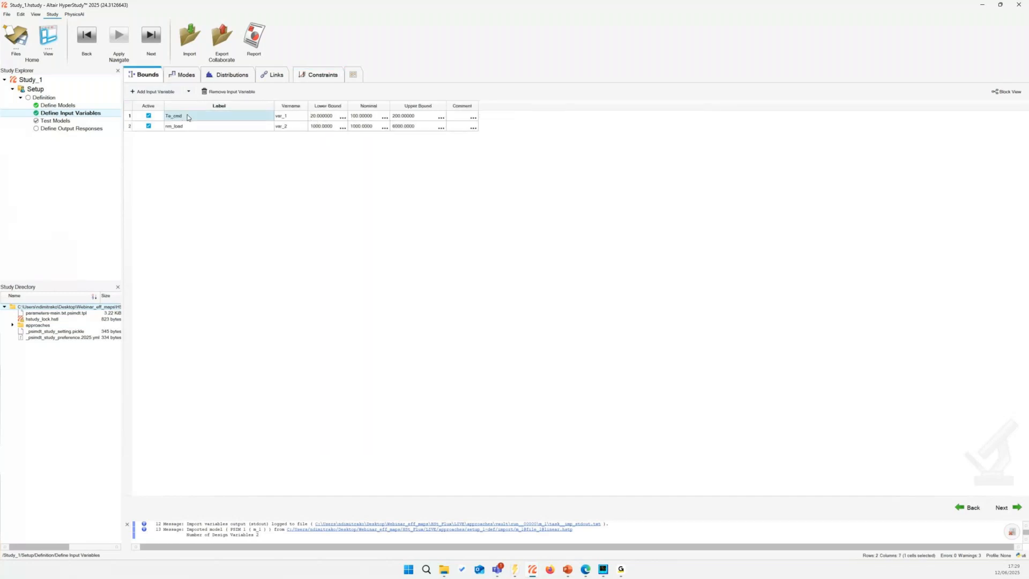
pyautogui.hotkey('ctrl', 'c')
pyautogui.click(279, 119)
pyautogui.hotkey('ctrl', 'v')
pyautogui.doubleClick(244, 127)
pyautogui.click(279, 129)
pyautogui.hotkey('ctrl', 'v')
# - Copy the Te_cmd variable's name into the left expression of the Tlimit constraint
pyautogui.doubleClick(236, 117)
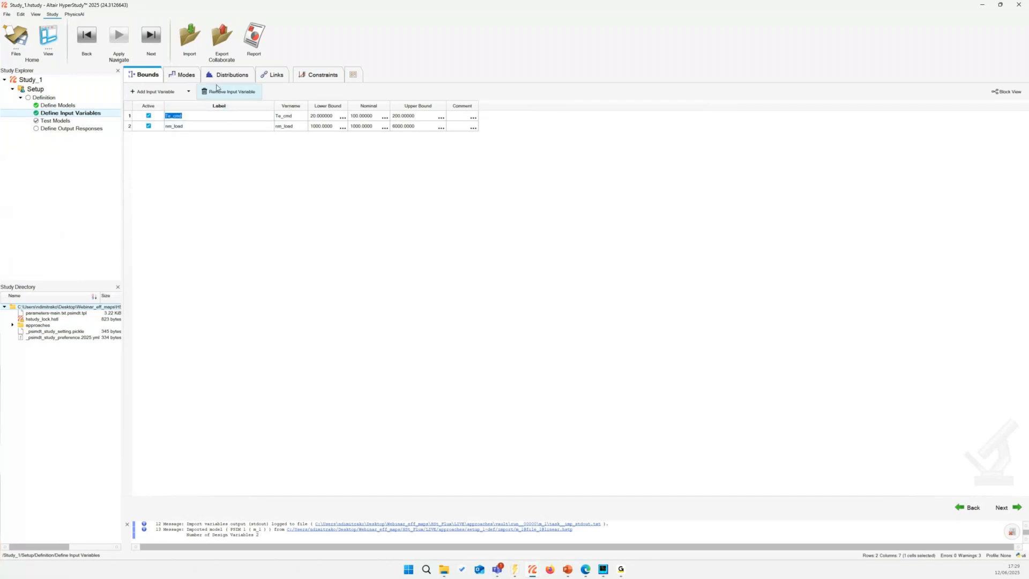
pyautogui.click(314, 78)
pyautogui.doubleClick(253, 117)
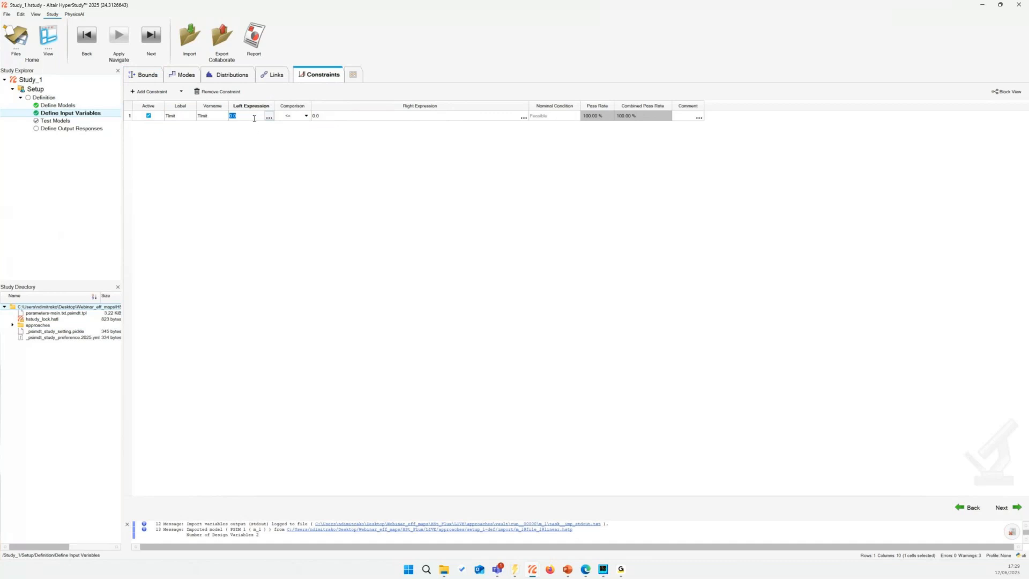
pyautogui.hotkey('ctrl', 'v')
# - Start the Tlimit constraint's right expression with (nm_load<3000)*200 + (nm_load>=3000), consulting the torque envelope on the PowerPoint slide
pyautogui.doubleClick(337, 116)
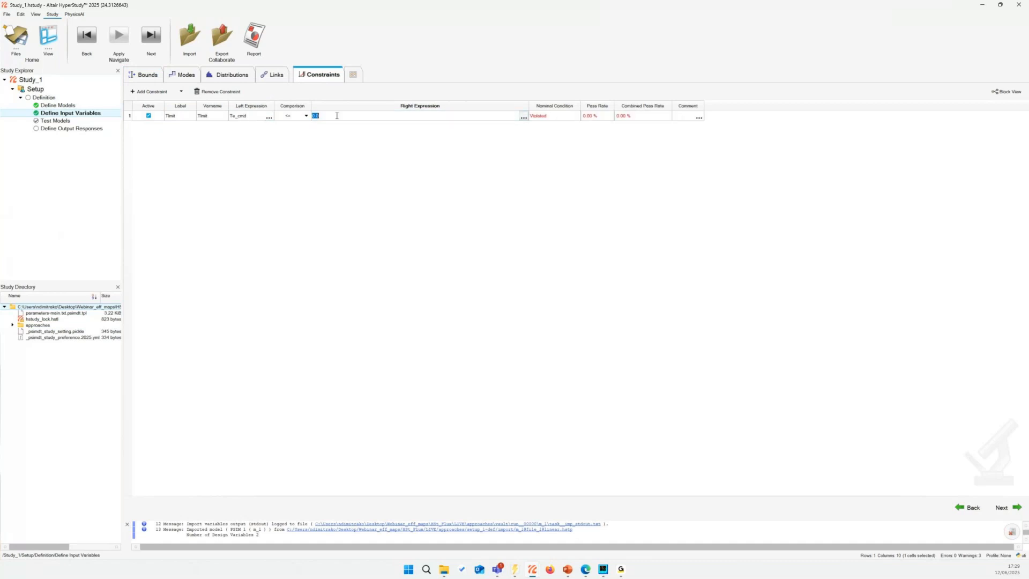
pyautogui.write('0')
pyautogui.write('(nm_load')
pyautogui.click(570, 575)
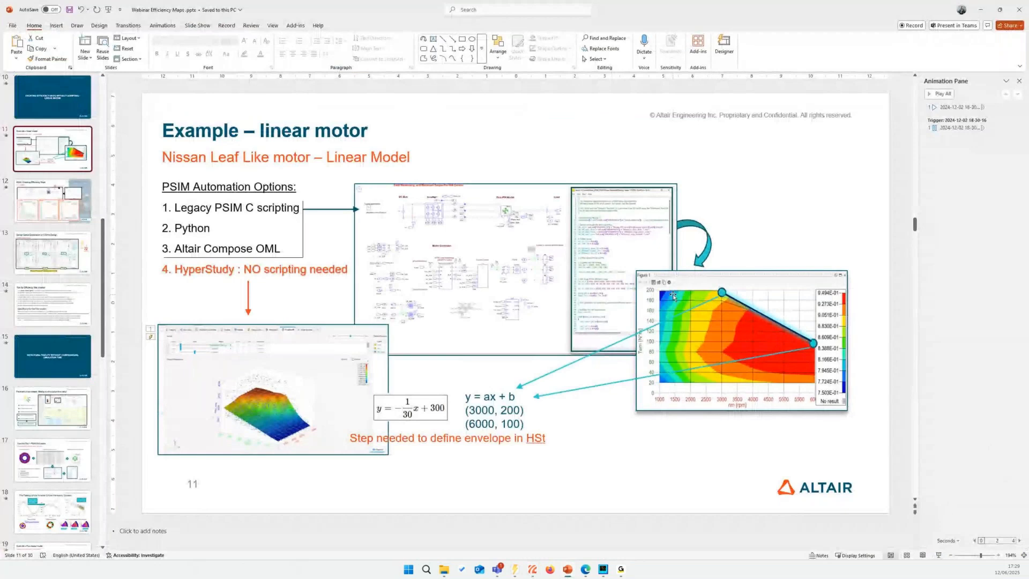
pyautogui.click(980, 10)
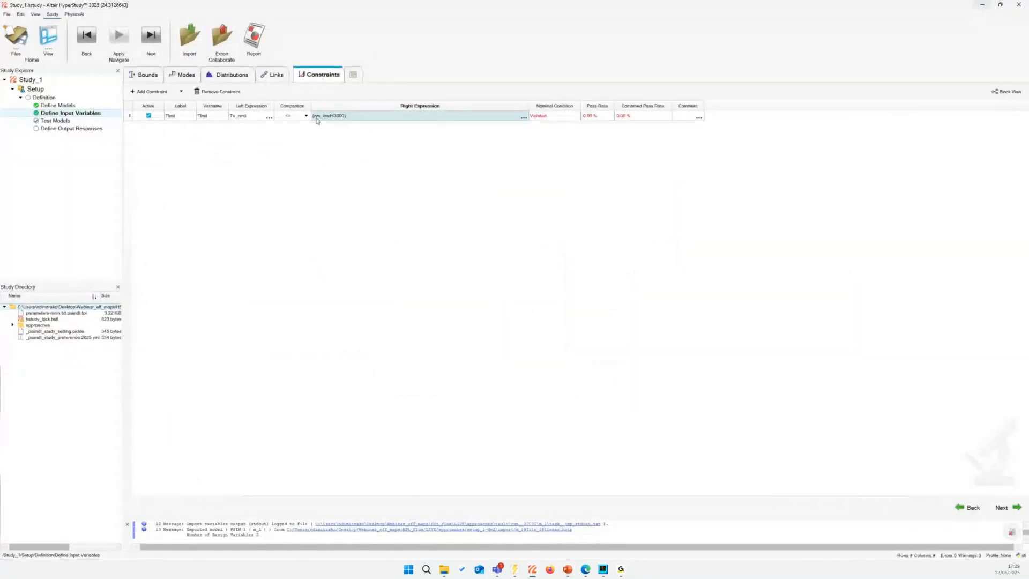
pyautogui.doubleClick(353, 115)
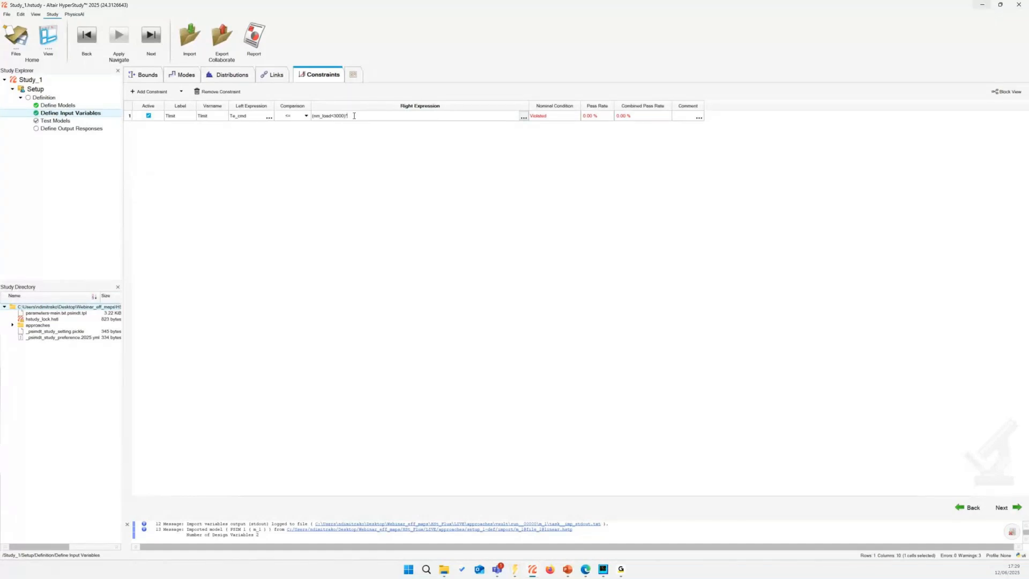
pyautogui.write('2')
pyautogui.write('nm_load>=3000')
# - Complete the Tlimit right expression with *((-1/30)*nm_load+300), consulting the line equation on the PowerPoint slide
pyautogui.click(568, 570)
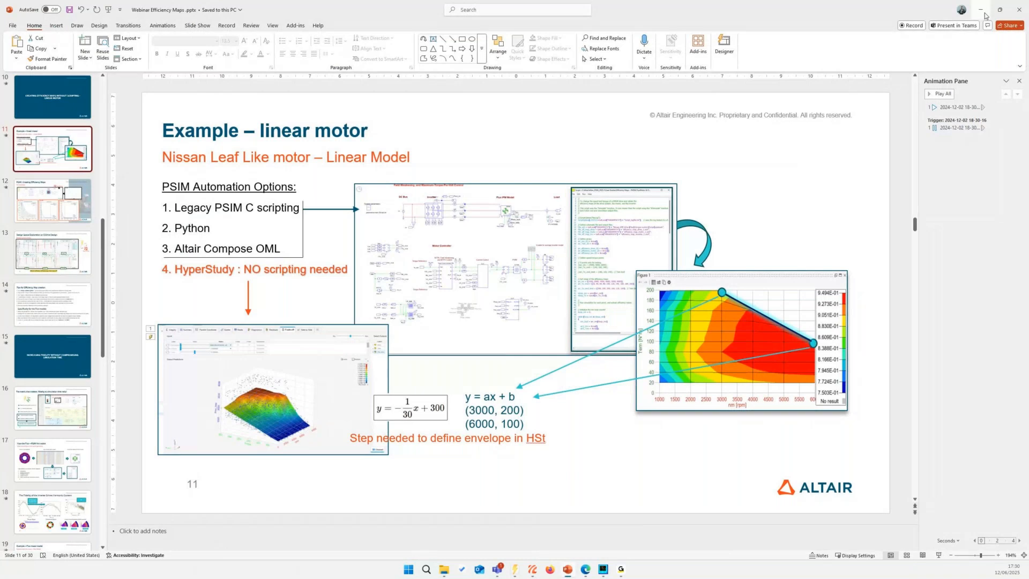
pyautogui.click(984, 9)
pyautogui.write('(-1/30)')
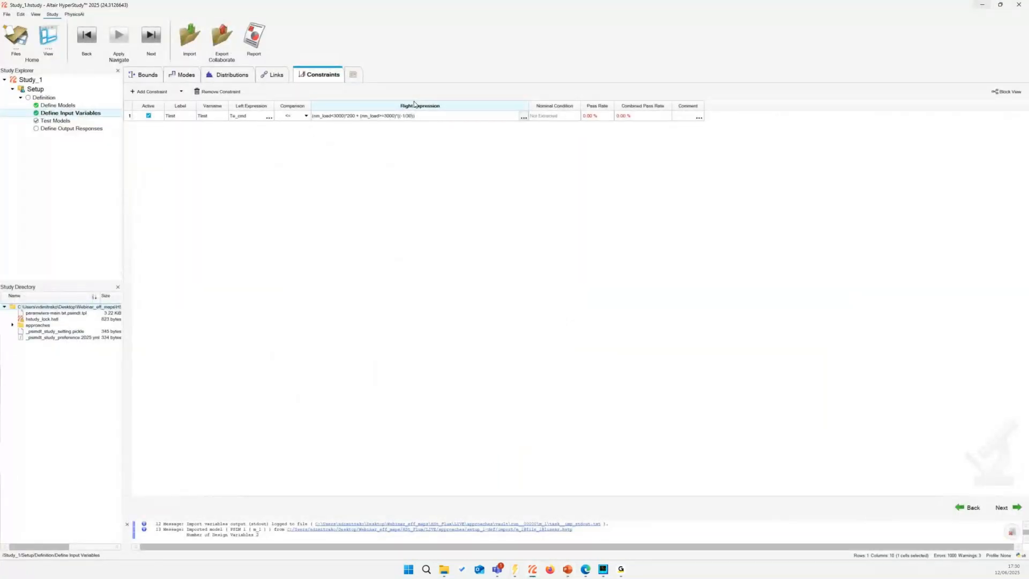
pyautogui.write('*nm_load')
pyautogui.click(569, 569)
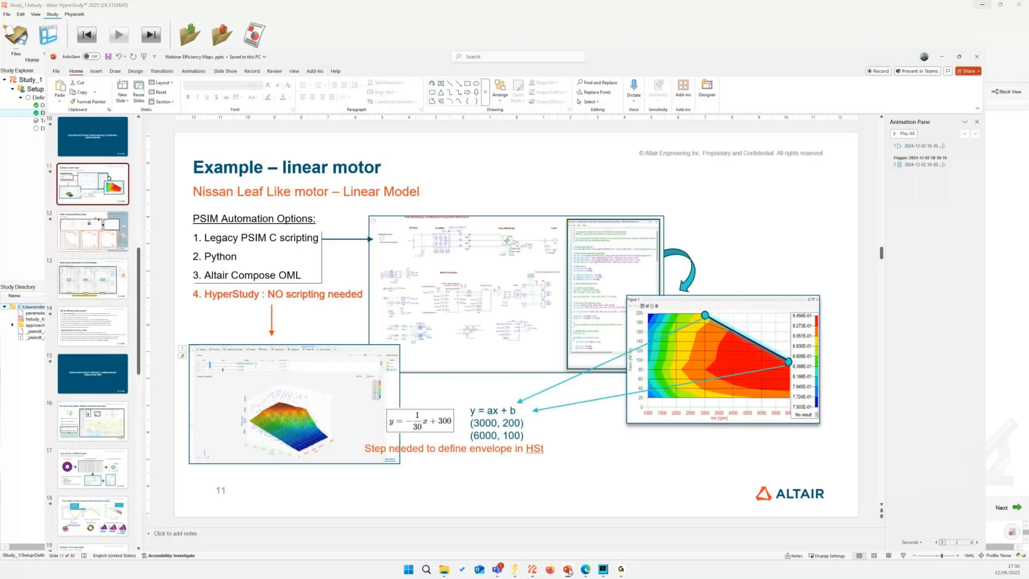
pyautogui.click(569, 570)
pyautogui.write('300)')
pyautogui.click(578, 250)
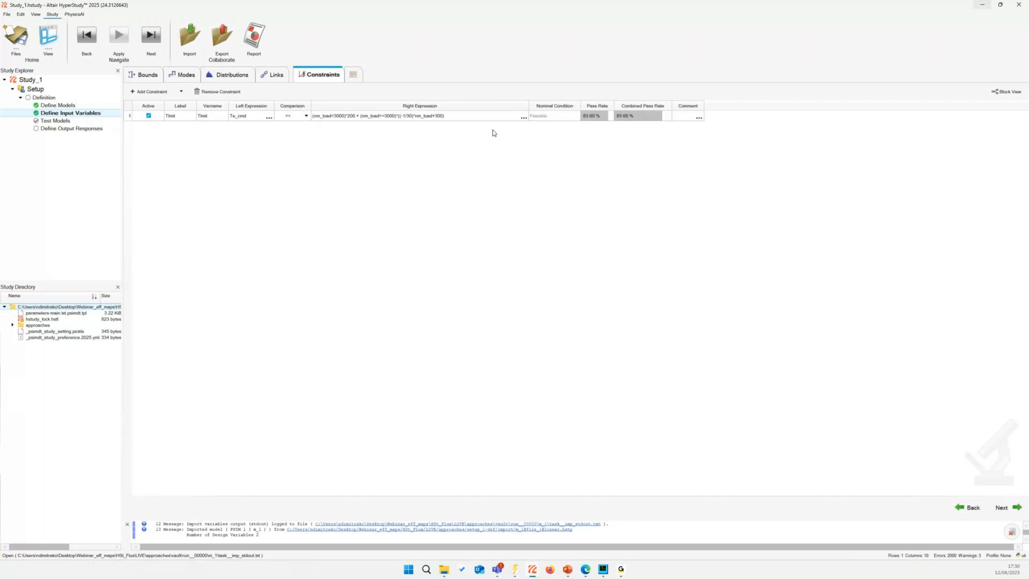
pyautogui.click(594, 115)
# - Proceed to Test Models and run the definition for the PSIM model
pyautogui.click(1002, 507)
pyautogui.click(906, 507)
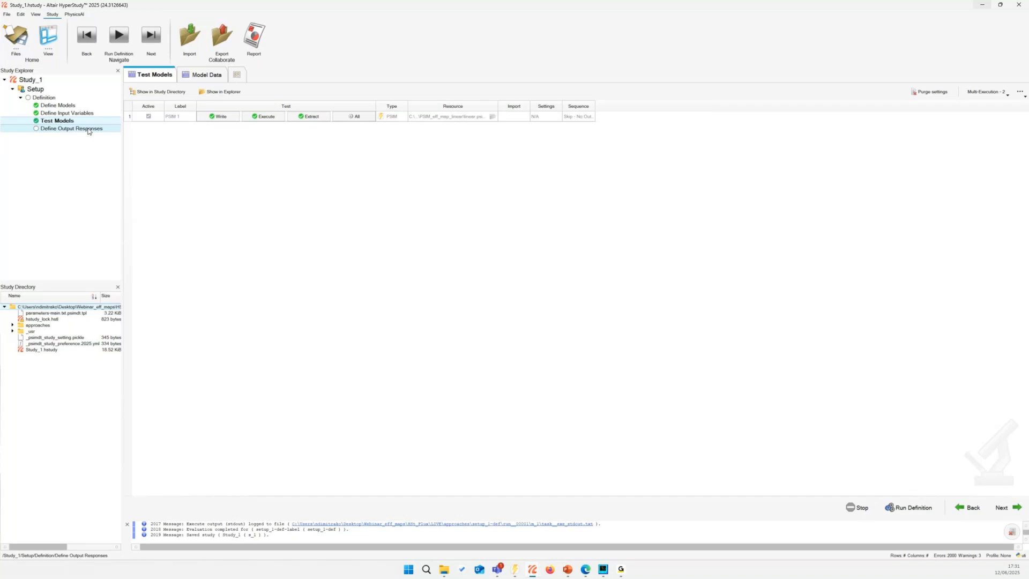
# - In Define Output Responses, start the File Assistant and load linear.smv.abf from run__00001/m_1 with the HyperWorks reader
pyautogui.click(89, 131)
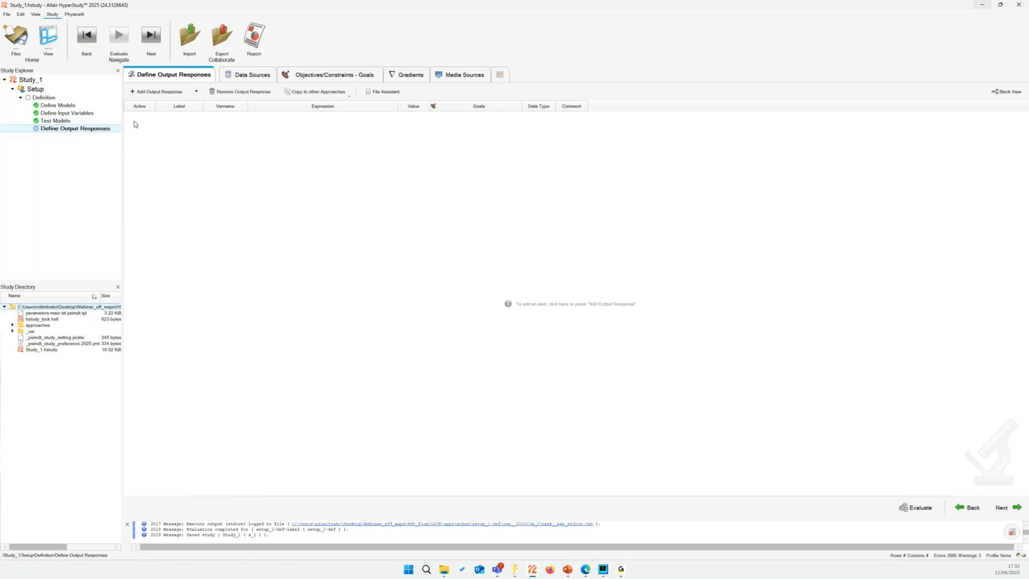
pyautogui.click(378, 94)
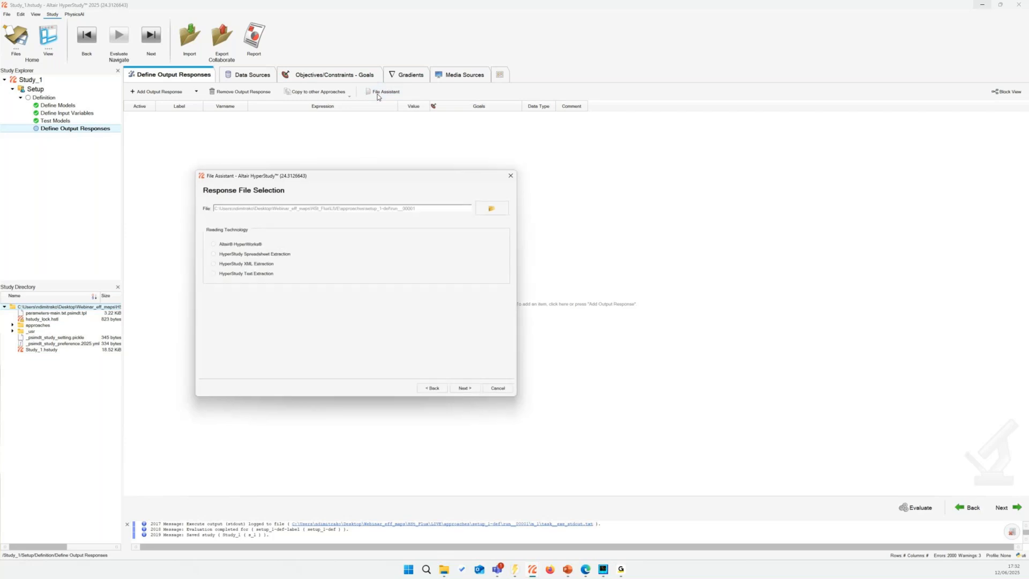
pyautogui.click(492, 207)
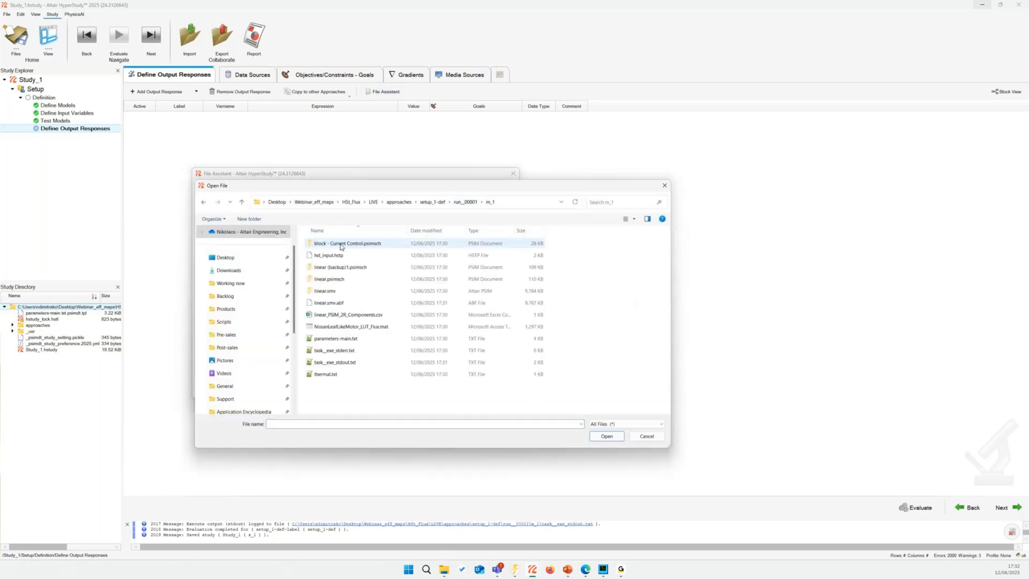
pyautogui.click(339, 304)
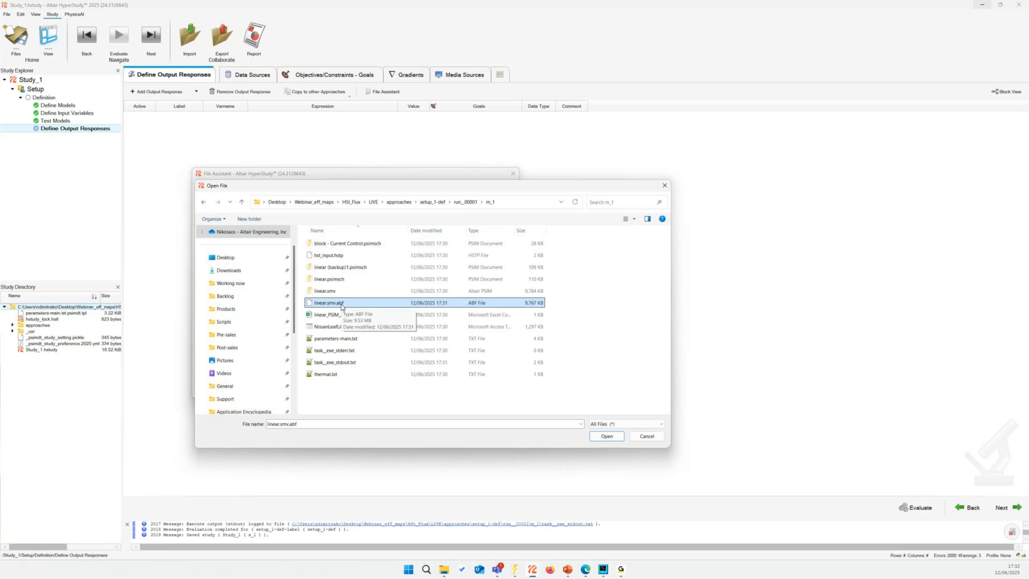
pyautogui.doubleClick(338, 303)
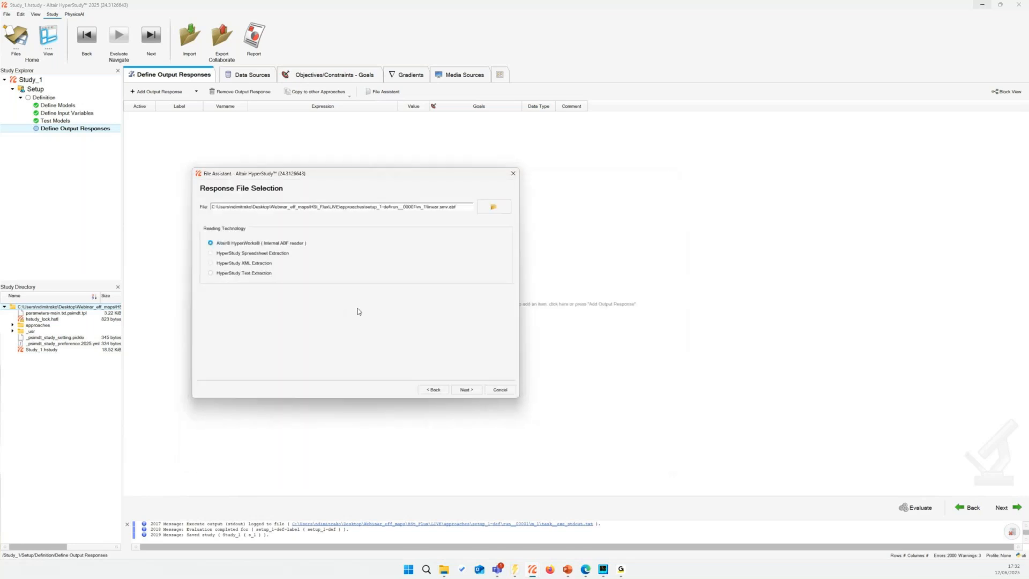
pyautogui.click(467, 391)
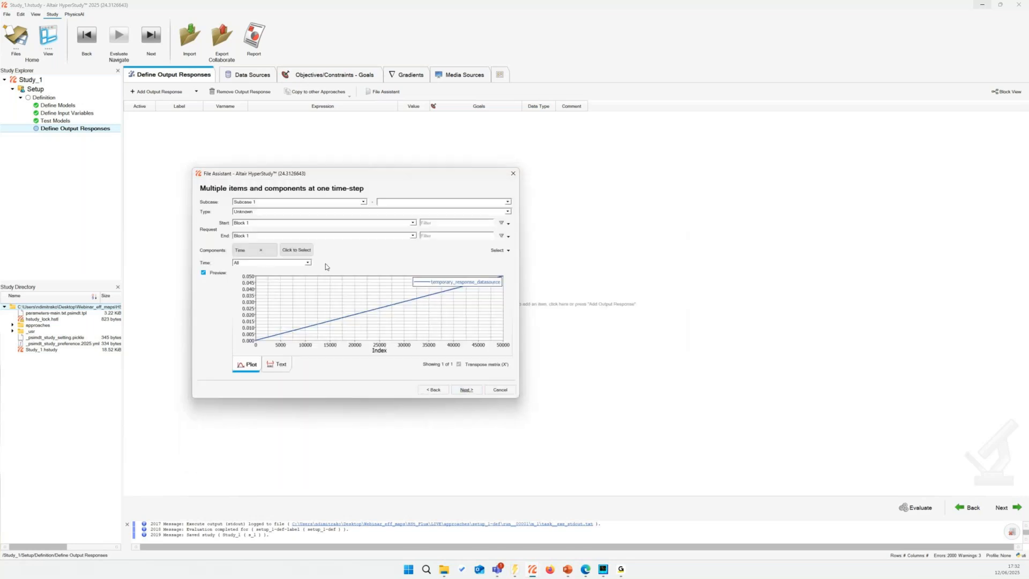
# - Replace the Time component with Tem, Pinv_loss and eff_system, and create one data source per component
pyautogui.click(260, 249)
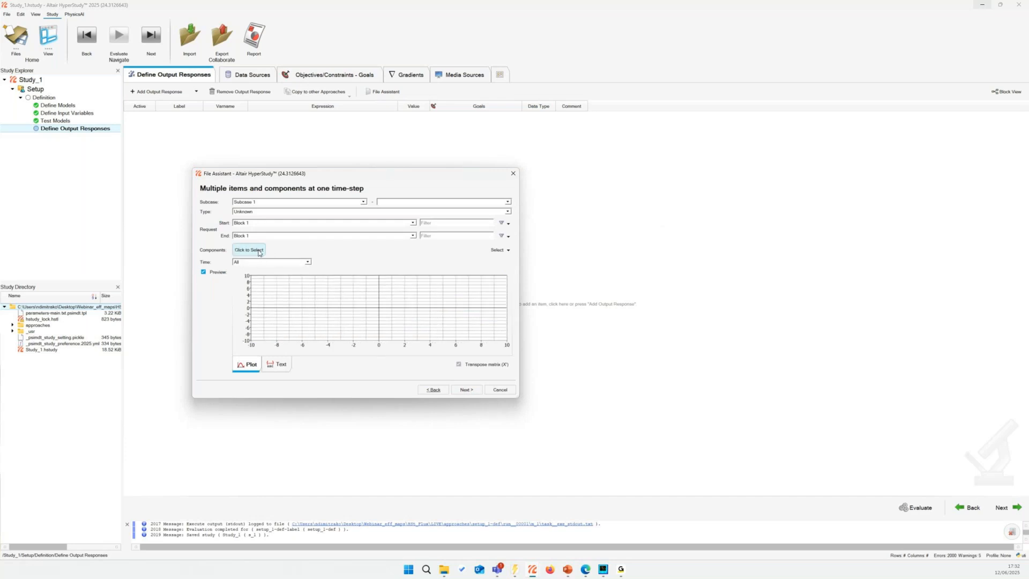
pyautogui.click(262, 250)
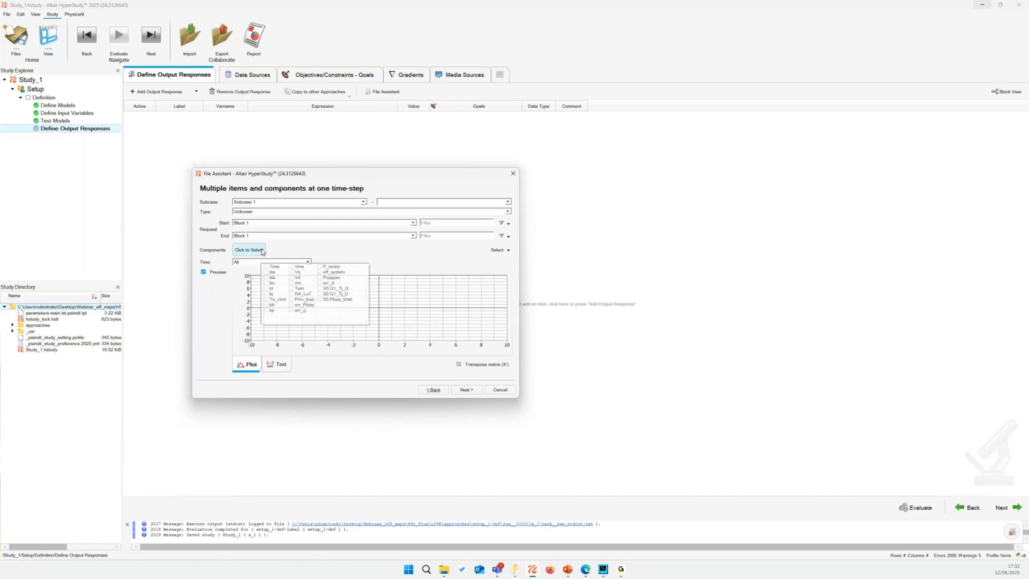
pyautogui.click(291, 289)
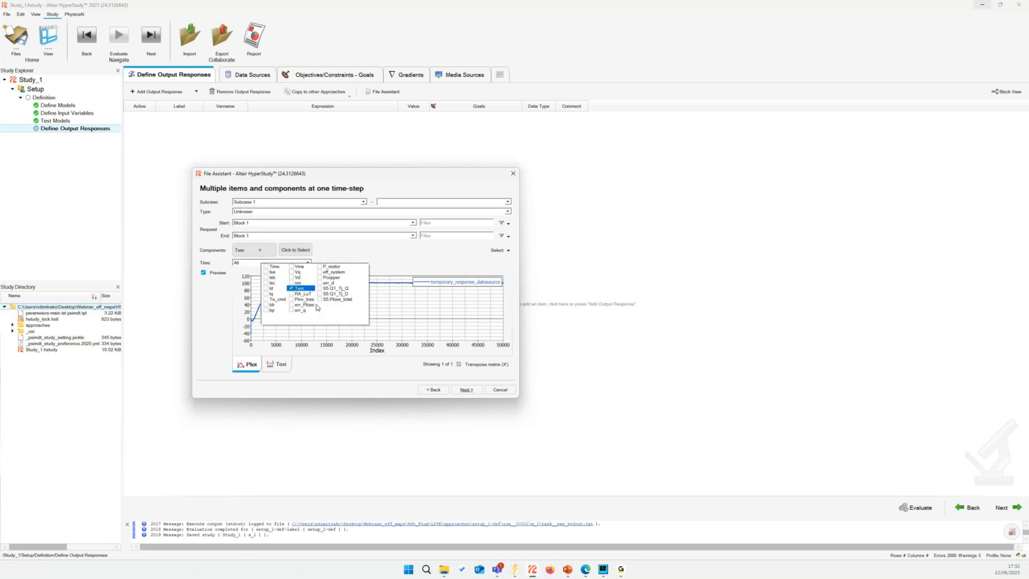
pyautogui.click(292, 301)
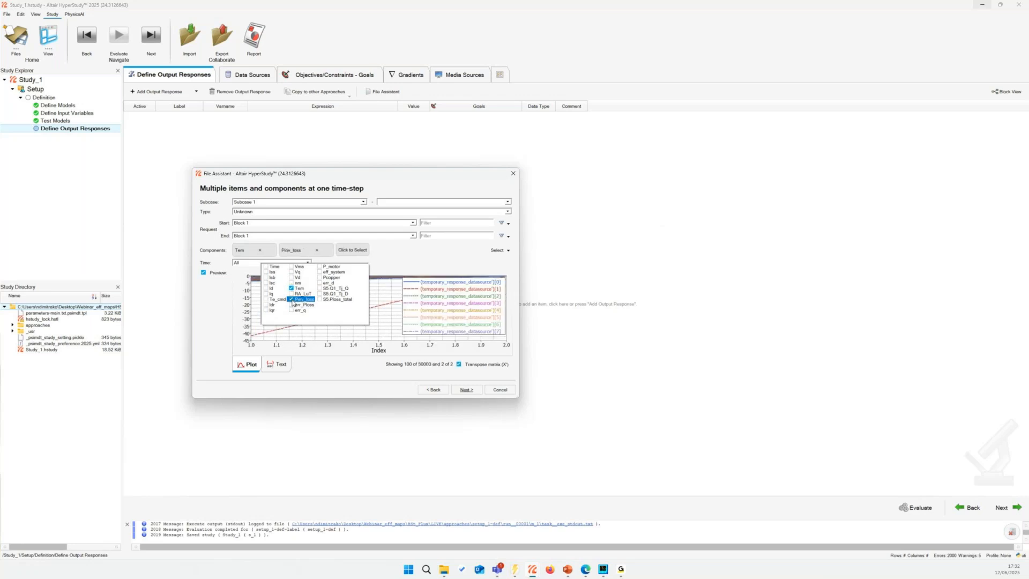
pyautogui.click(320, 272)
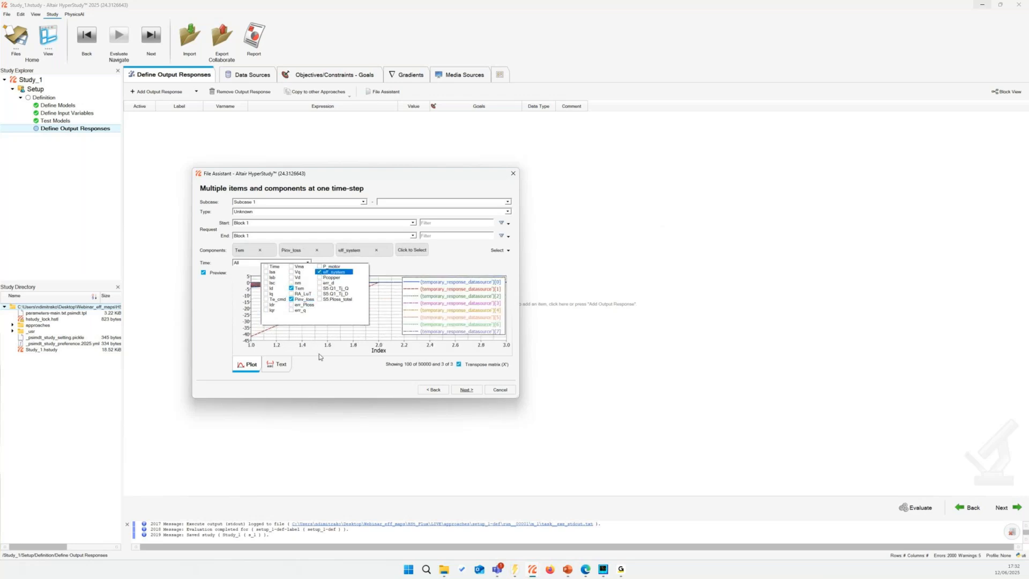
pyautogui.click(462, 391)
pyautogui.click(465, 390)
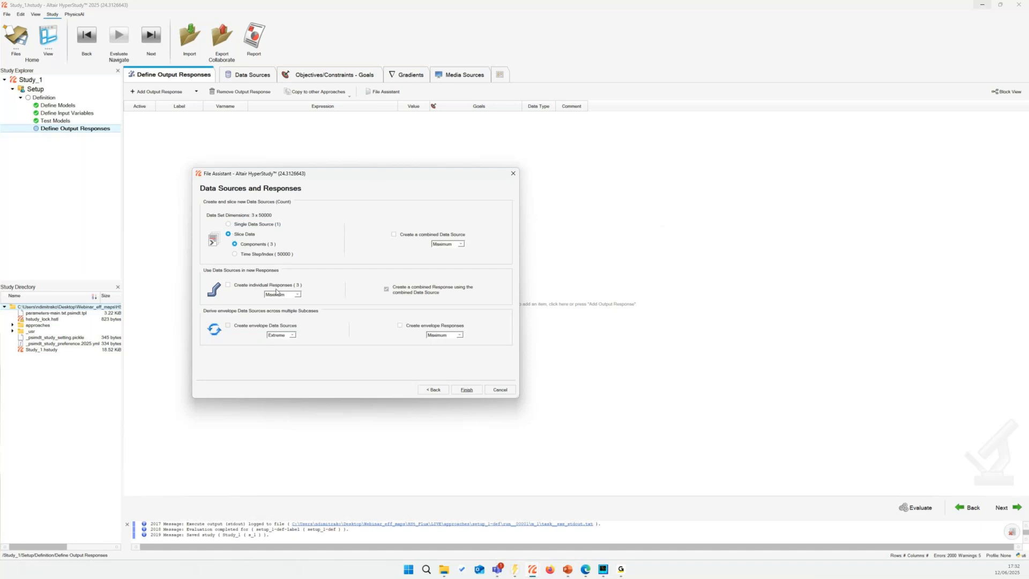
pyautogui.click(465, 390)
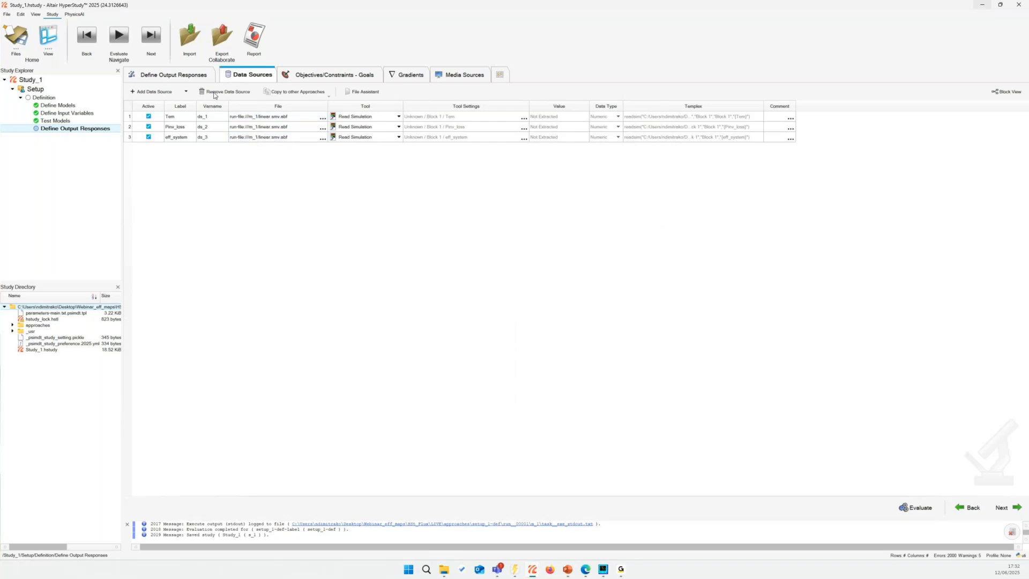
# - Examine the Tem data source's preview plot in an enlarged Data Source Builder, then close it without changes
pyautogui.click(323, 118)
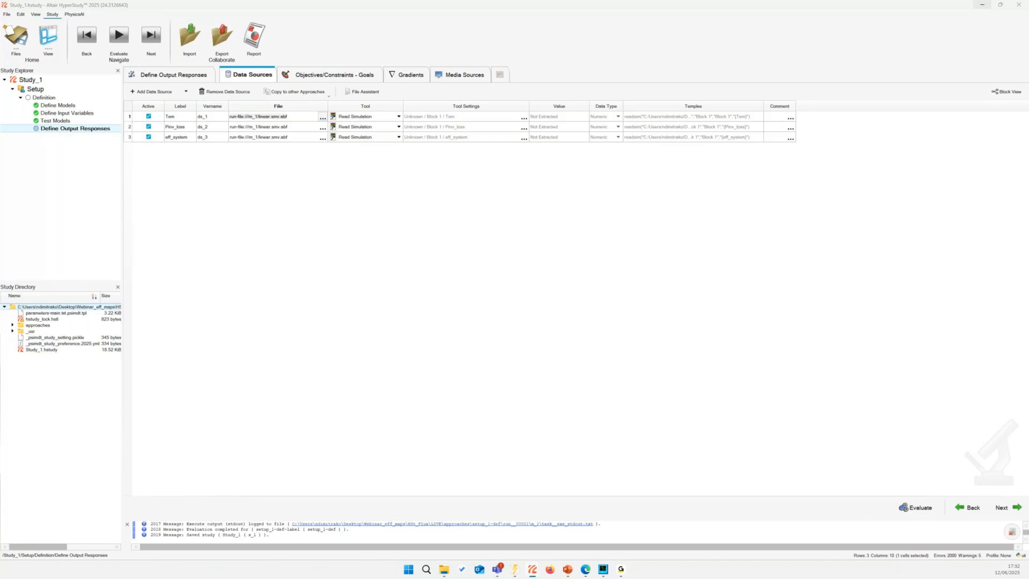
pyautogui.moveTo(280, 173); pyautogui.dragTo(299, 166)
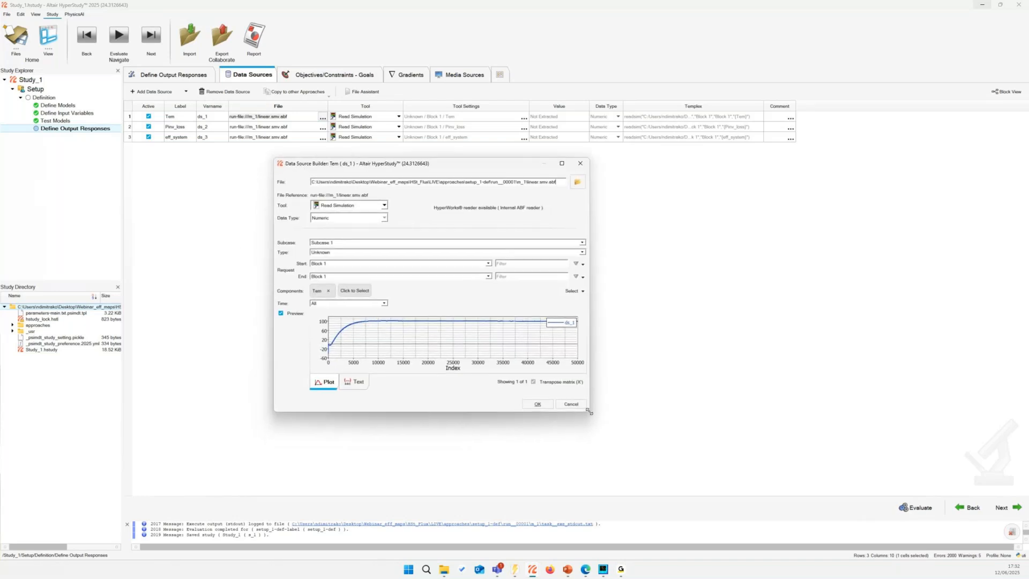
pyautogui.moveTo(589, 412); pyautogui.dragTo(679, 498)
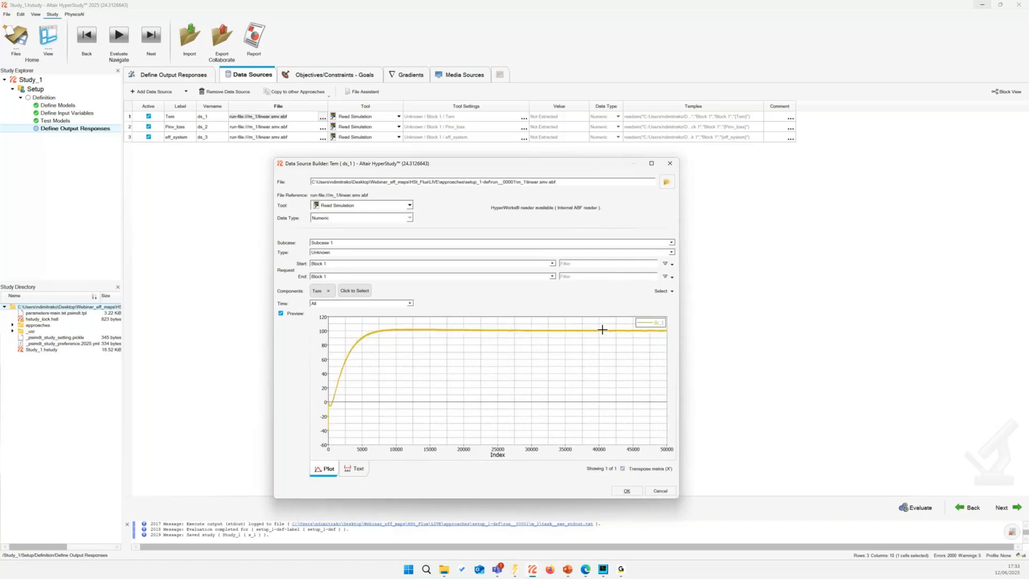
pyautogui.press('Escape')
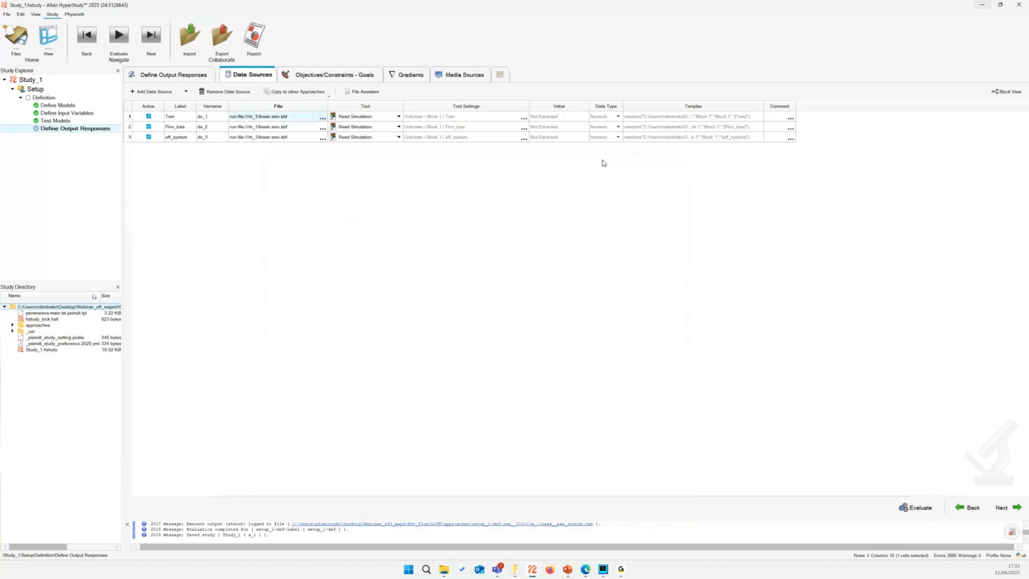
# - Add a new output response to the setup's Define Output Responses table
pyautogui.click(182, 80)
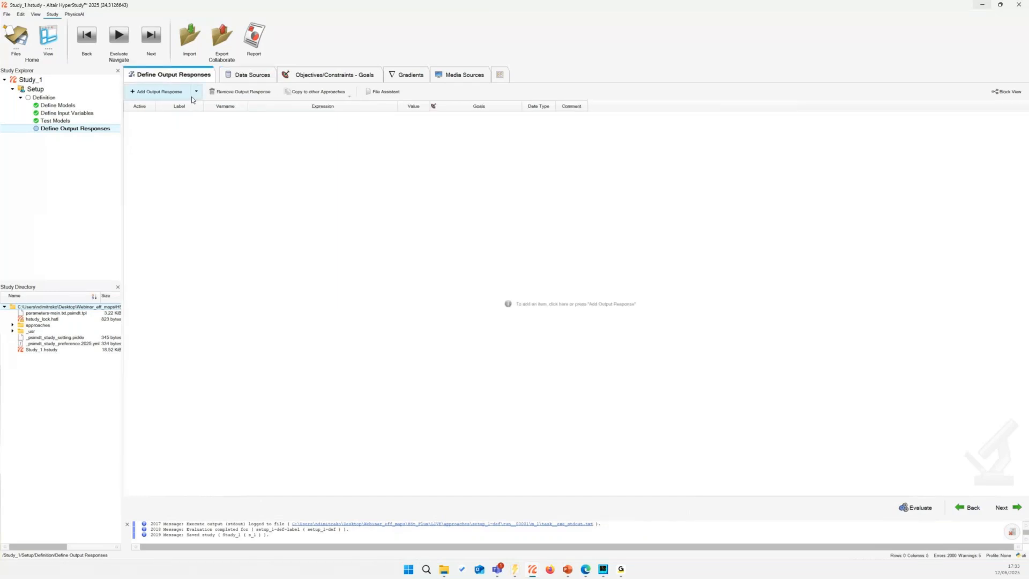
pyautogui.click(232, 77)
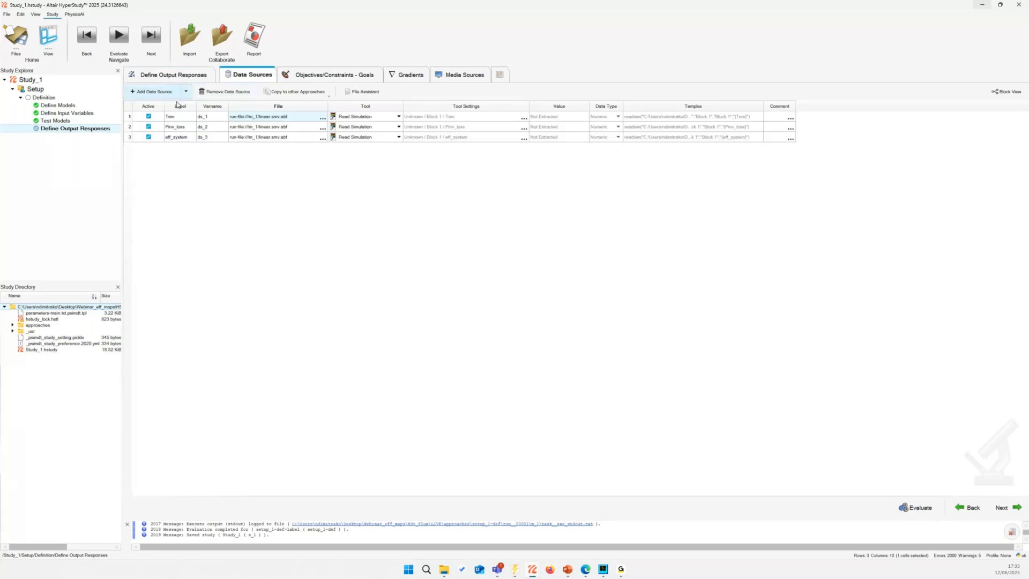
pyautogui.click(173, 74)
pyautogui.click(157, 92)
pyautogui.doubleClick(177, 116)
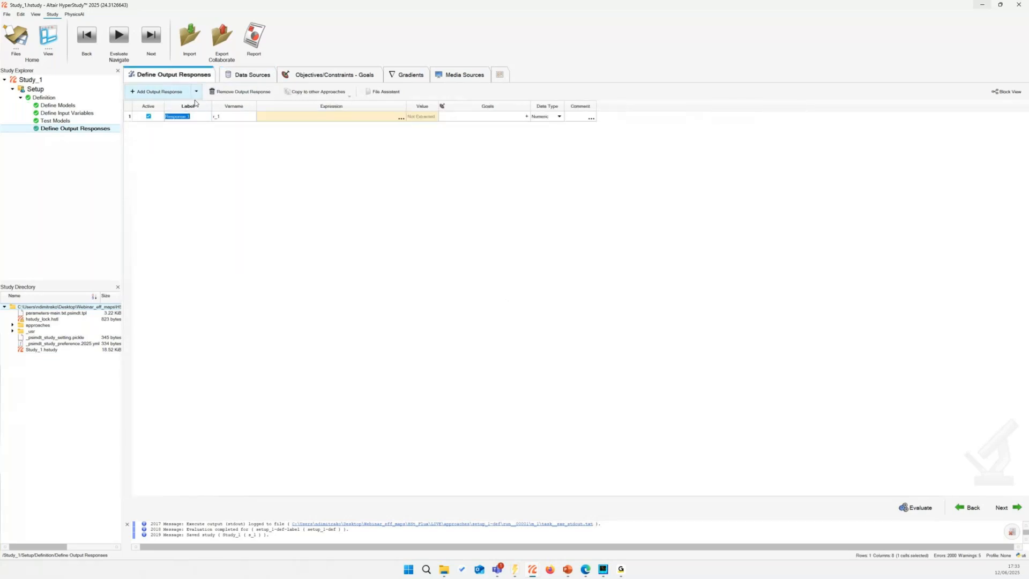
# - Copy the label eff_system from the third data source and use it as the new response's label and varname
pyautogui.click(244, 74)
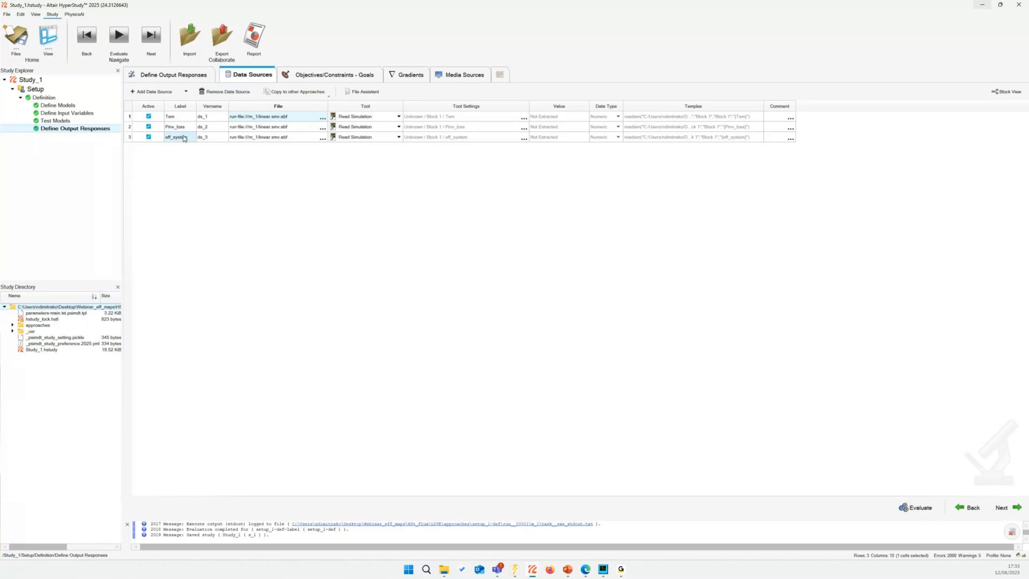
pyautogui.click(170, 74)
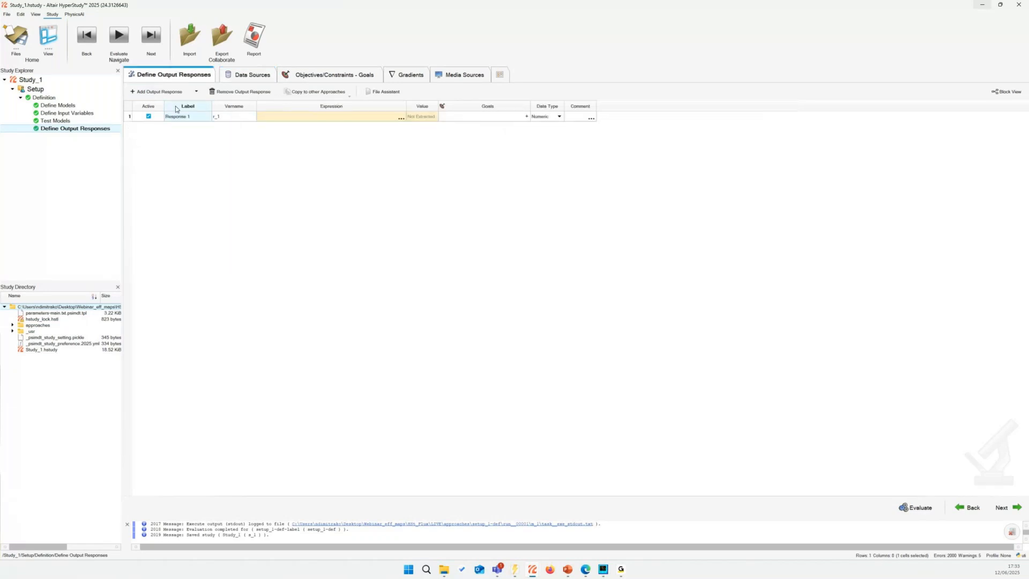
pyautogui.click(243, 75)
pyautogui.doubleClick(182, 137)
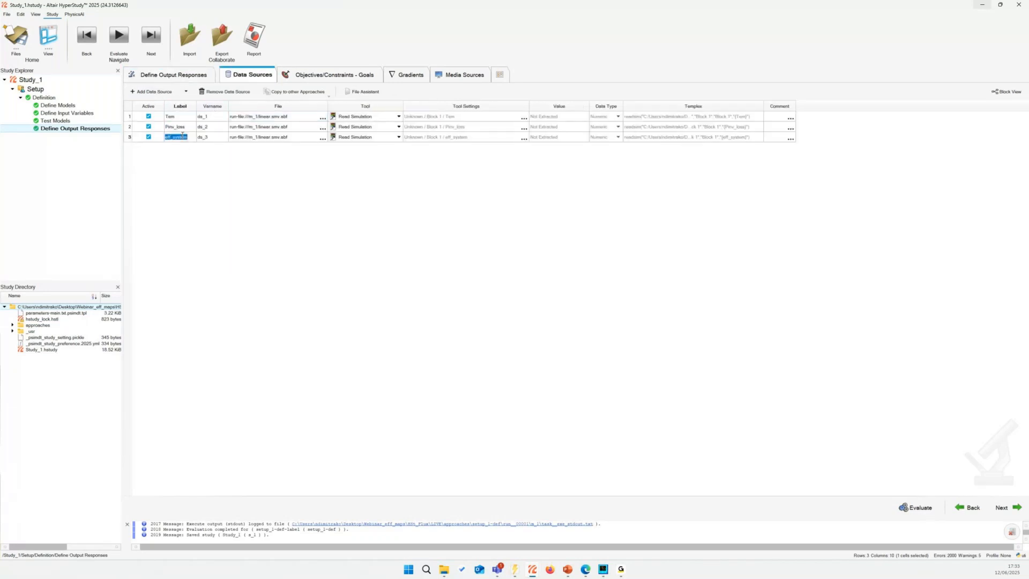
pyautogui.hotkey('ctrl', 'c')
pyautogui.click(174, 76)
pyautogui.doubleClick(184, 116)
pyautogui.hotkey('ctrl', 'v')
pyautogui.doubleClick(236, 117)
pyautogui.hotkey('ctrl', 'v')
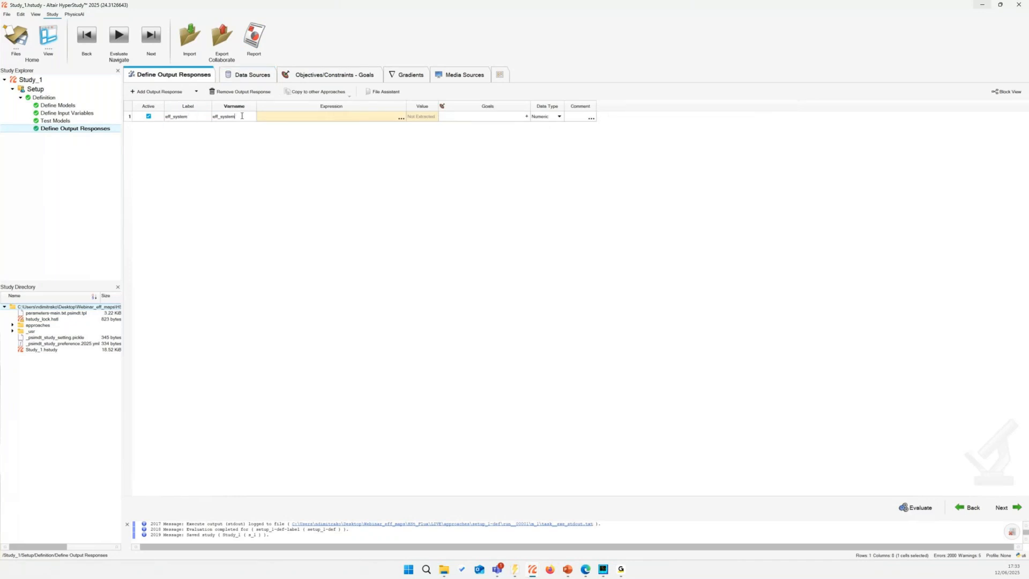
# - Build the eff_system response's expression in the Expression Builder as the last element of data source ds_3
pyautogui.doubleClick(274, 116)
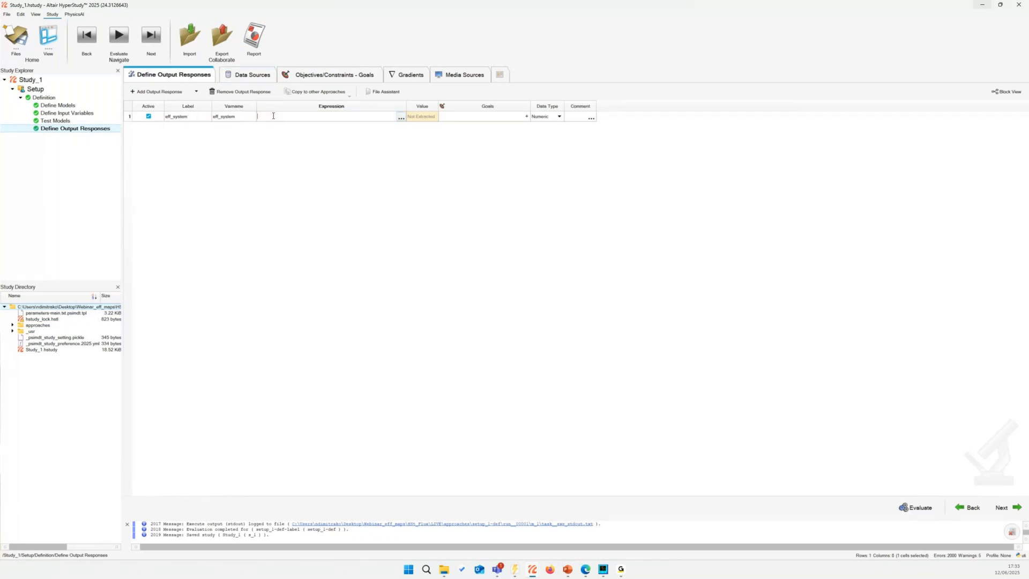
pyautogui.click(401, 118)
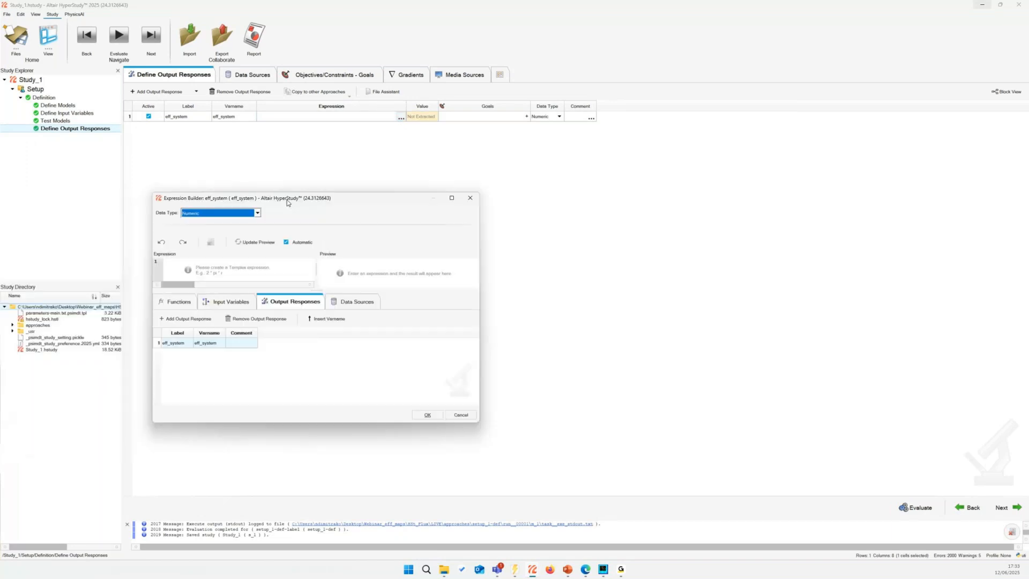
pyautogui.click(423, 295)
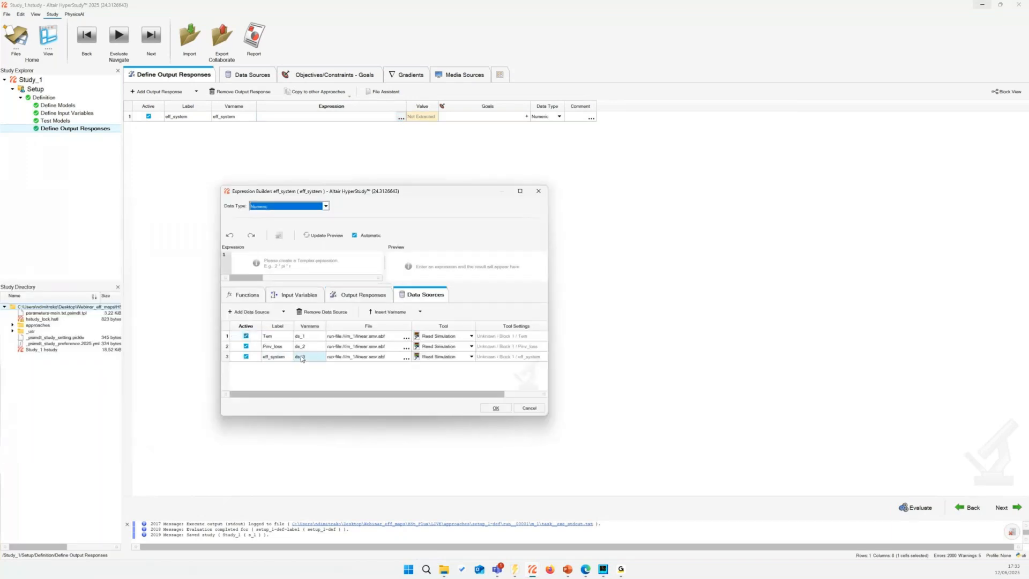
pyautogui.doubleClick(281, 357)
pyautogui.click(421, 311)
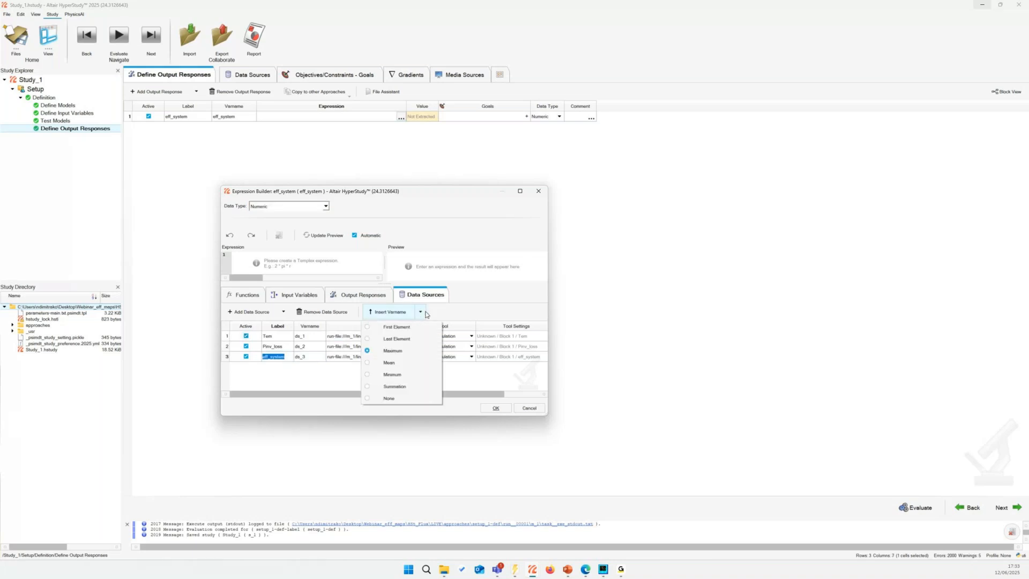
pyautogui.click(395, 339)
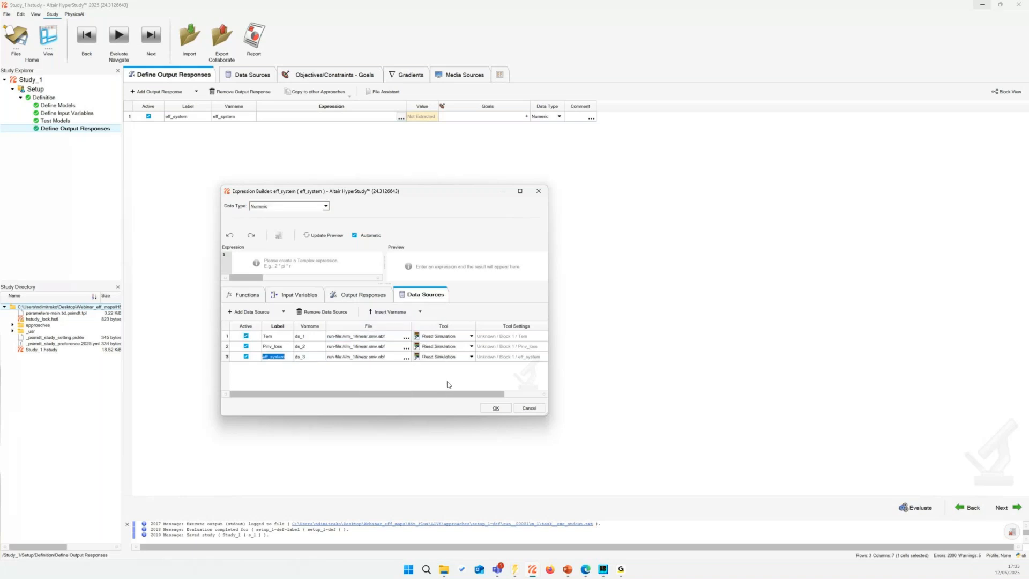
pyautogui.click(387, 312)
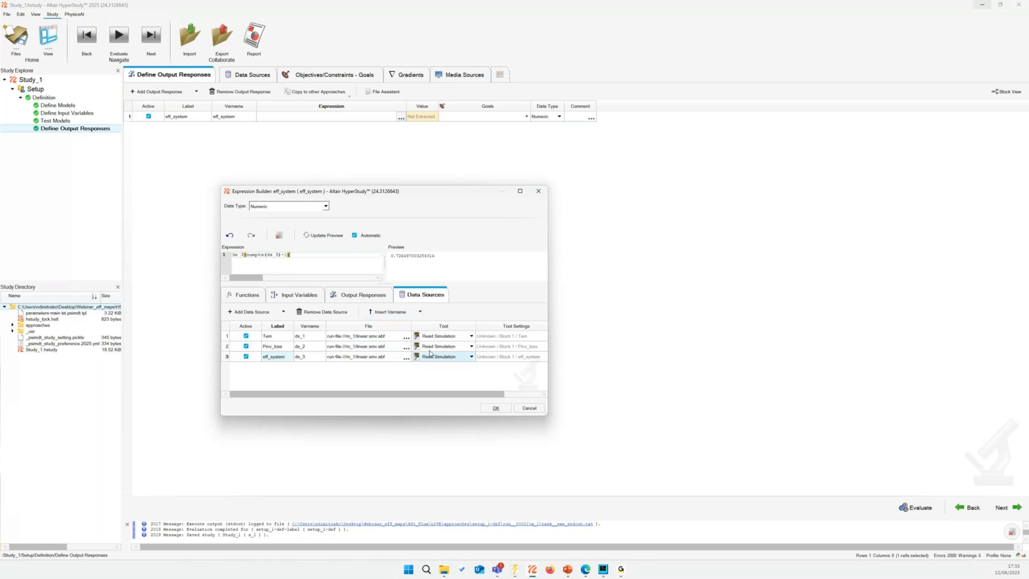
pyautogui.click(494, 408)
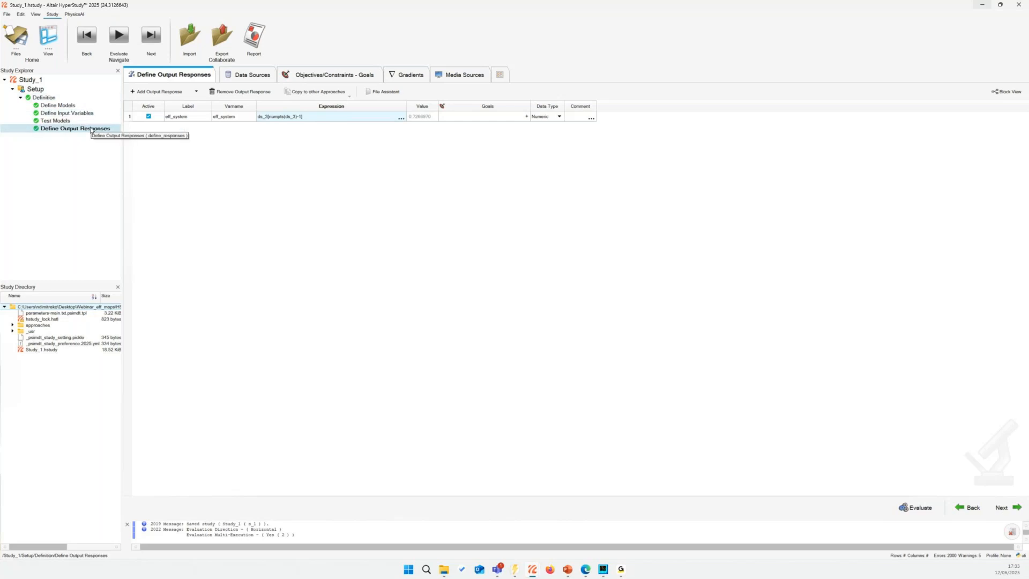
# - Review the setup's Test Models and input variable bounds, and return to Define Output Responses
pyautogui.click(74, 106)
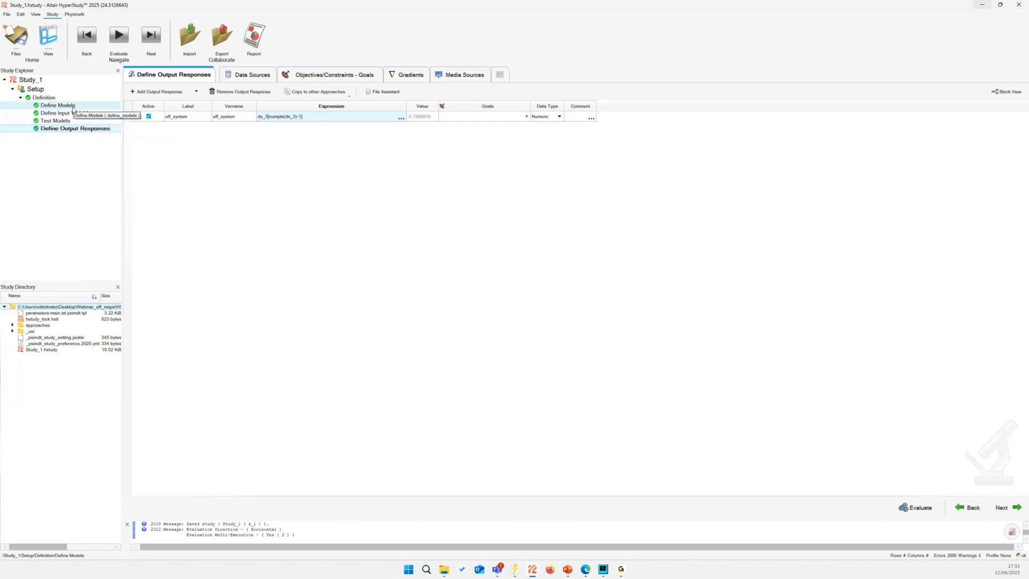
pyautogui.click(66, 121)
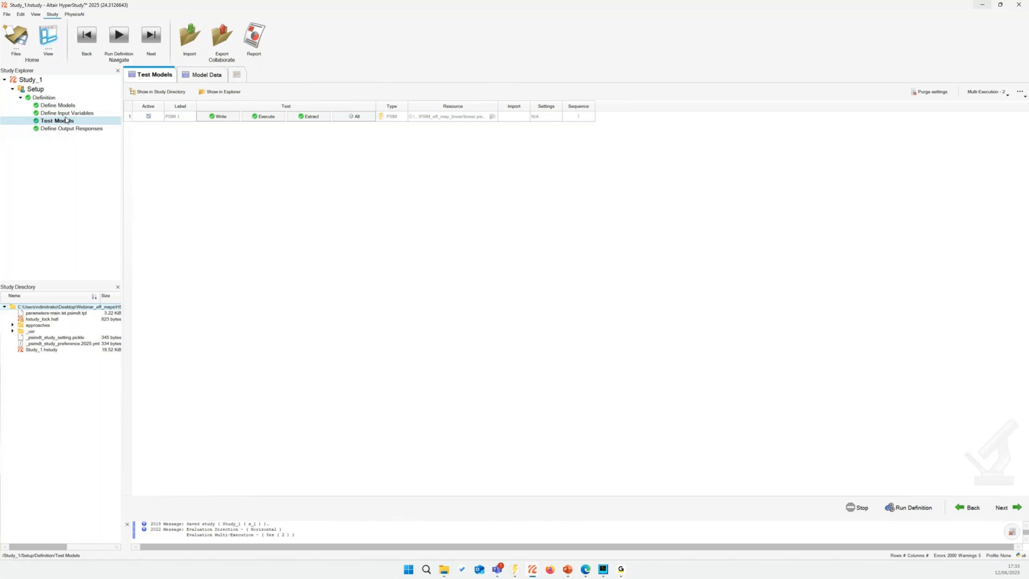
pyautogui.click(67, 113)
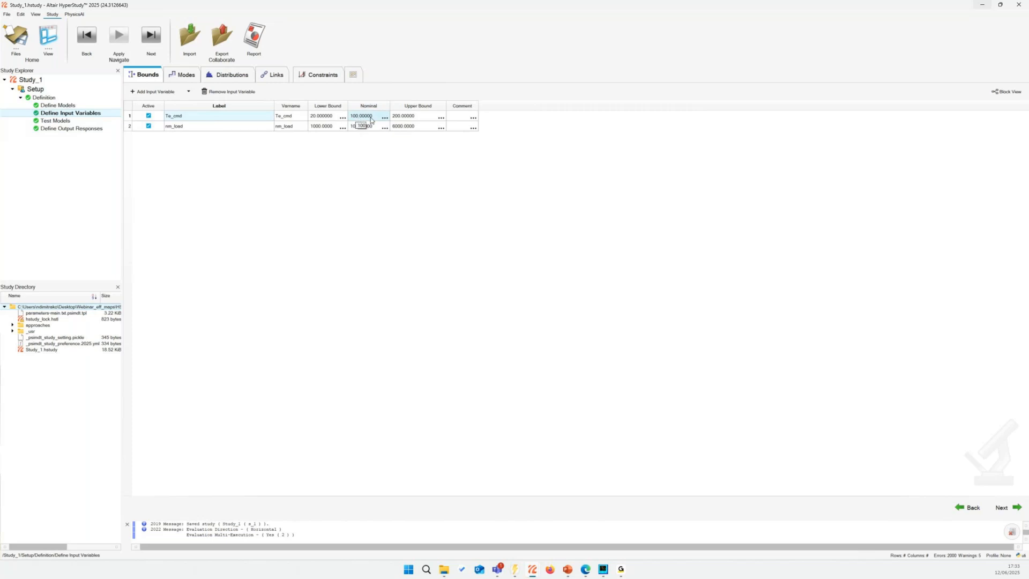
pyautogui.click(69, 132)
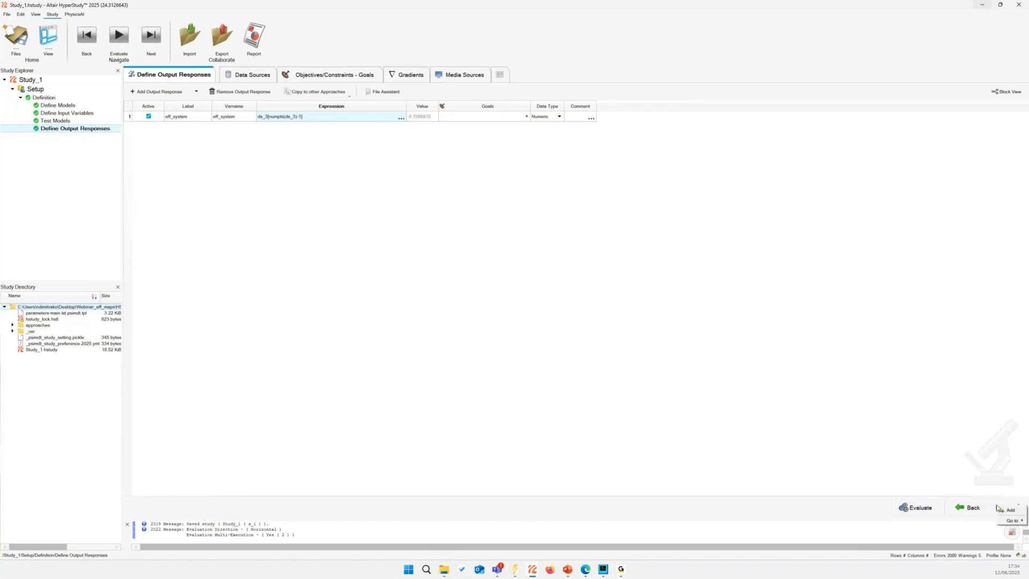
# - Add a DOE approach labelled DOE 1 with its definition taken from Setup
pyautogui.click(998, 508)
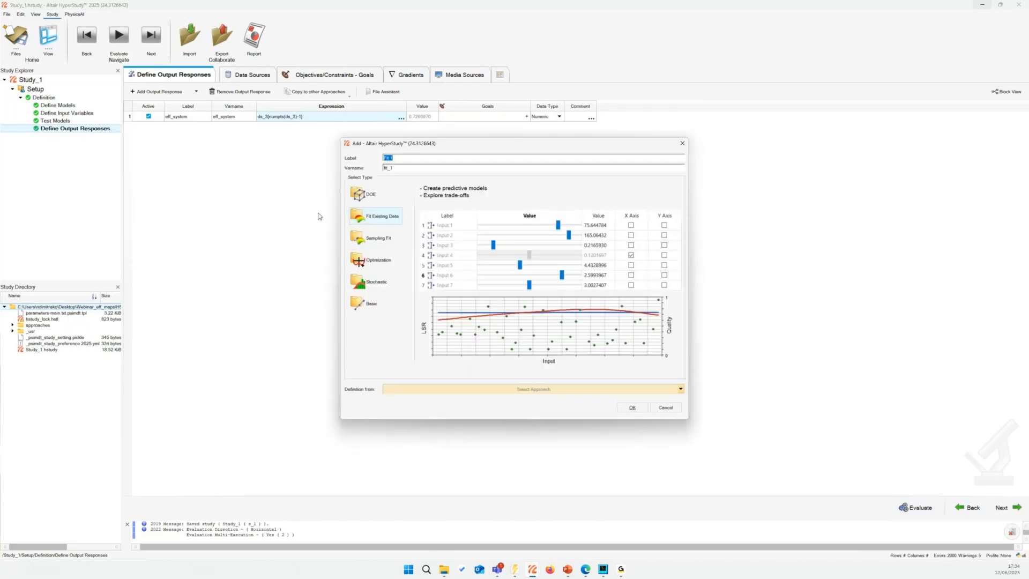
pyautogui.click(367, 196)
pyautogui.click(497, 390)
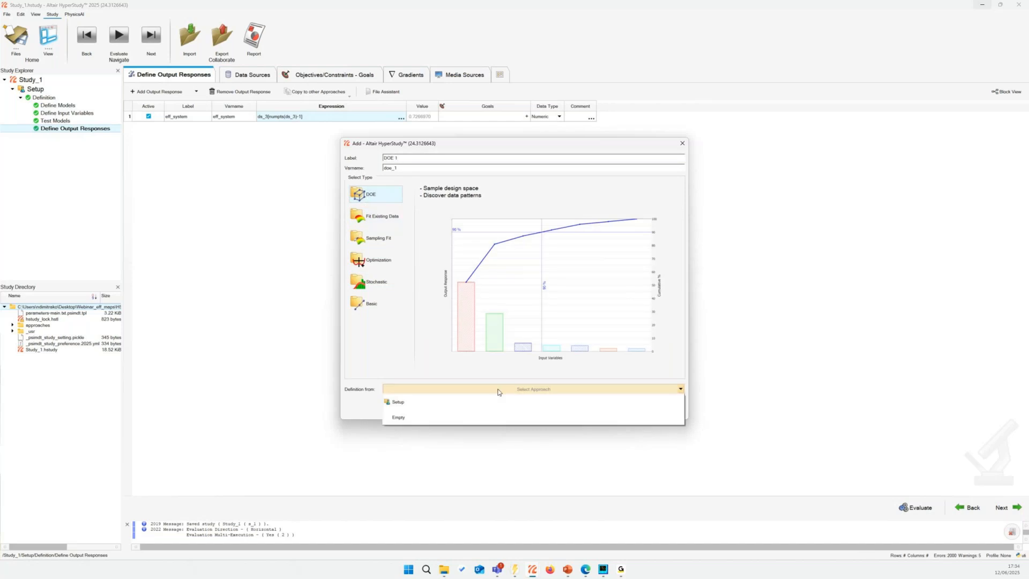
pyautogui.click(495, 400)
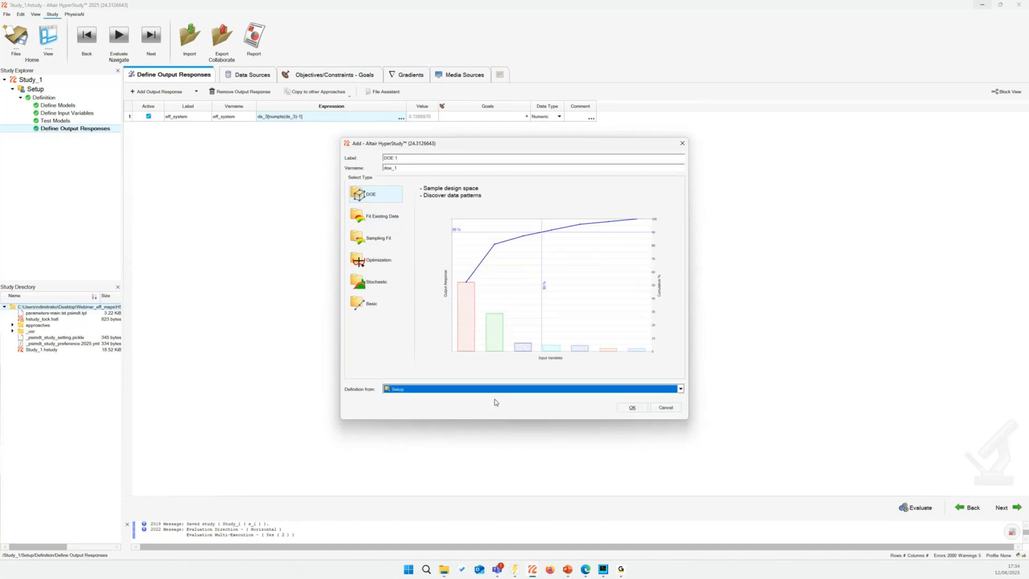
pyautogui.click(631, 408)
# - Advance through DOE 1's inherited definition stages to its Specifications
pyautogui.click(1004, 507)
pyautogui.click(1004, 508)
pyautogui.click(1004, 507)
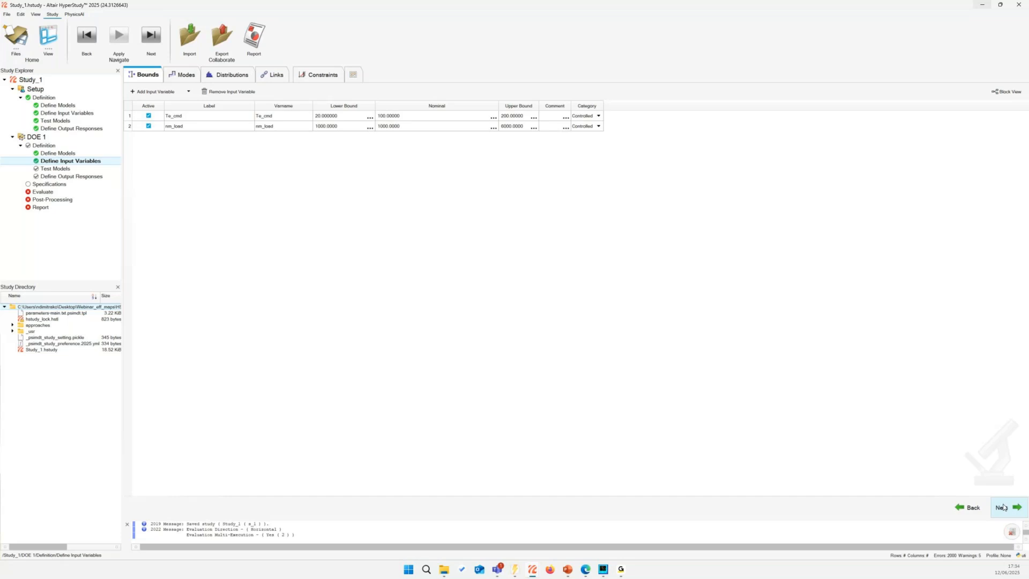
pyautogui.click(1004, 507)
pyautogui.click(1004, 508)
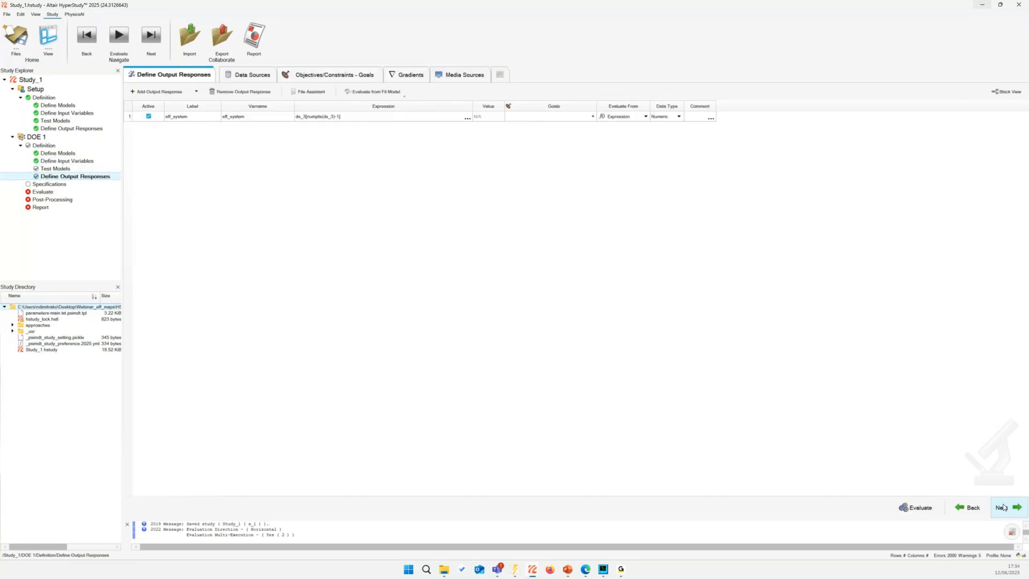
pyautogui.click(1003, 508)
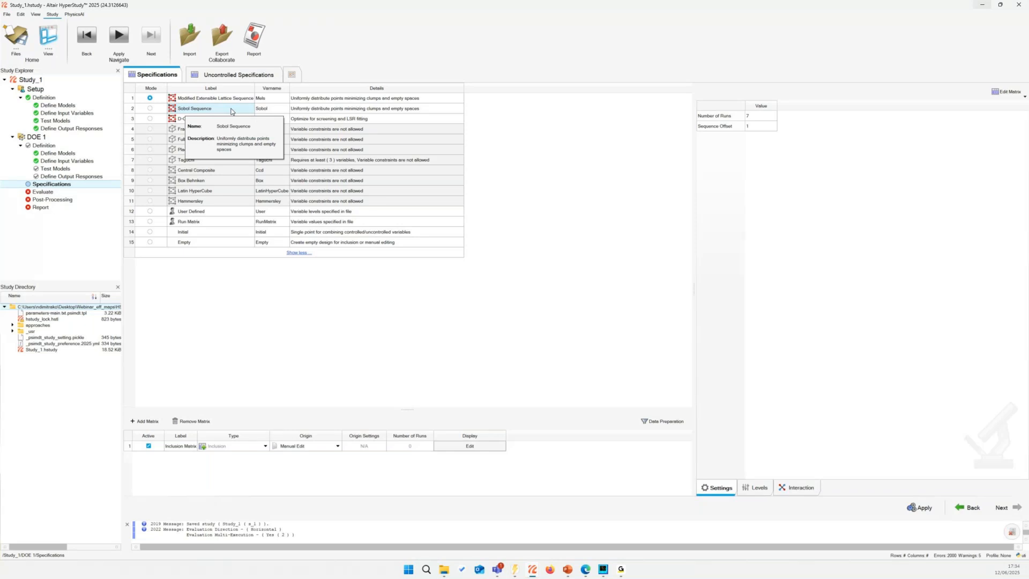
# - Check the constraint defined on DOE 1's input variables and return to Specifications
pyautogui.click(54, 163)
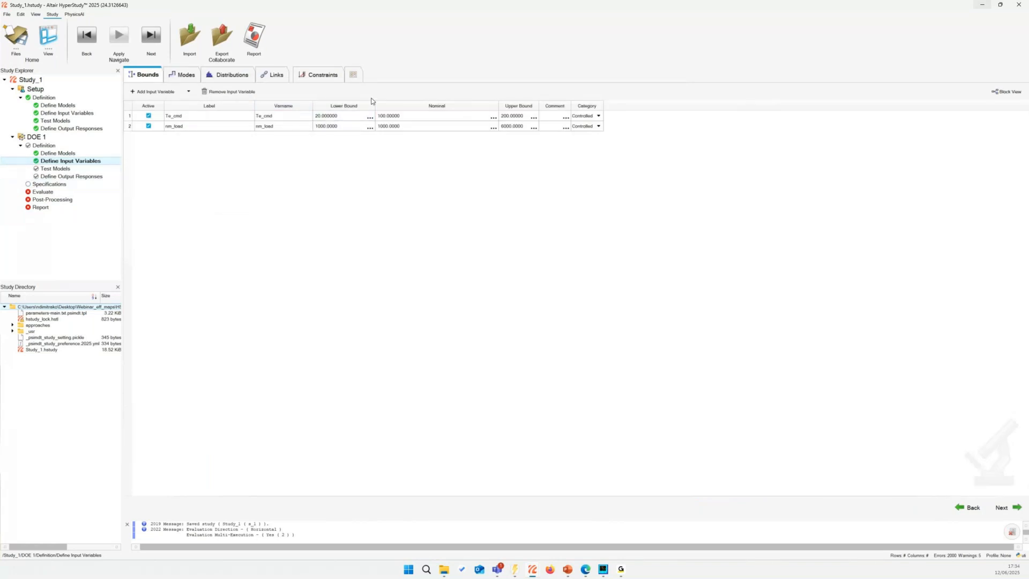
pyautogui.click(319, 74)
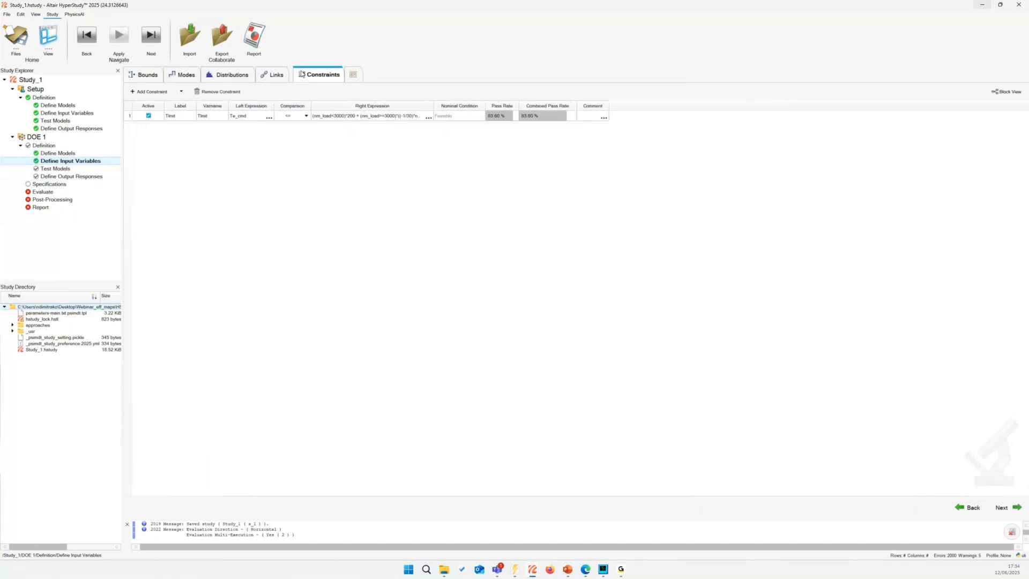
pyautogui.click(59, 185)
# - Choose the Sobol Sequence for DOE 1, set the number of runs to 200 and apply the specification
pyautogui.doubleClick(758, 117)
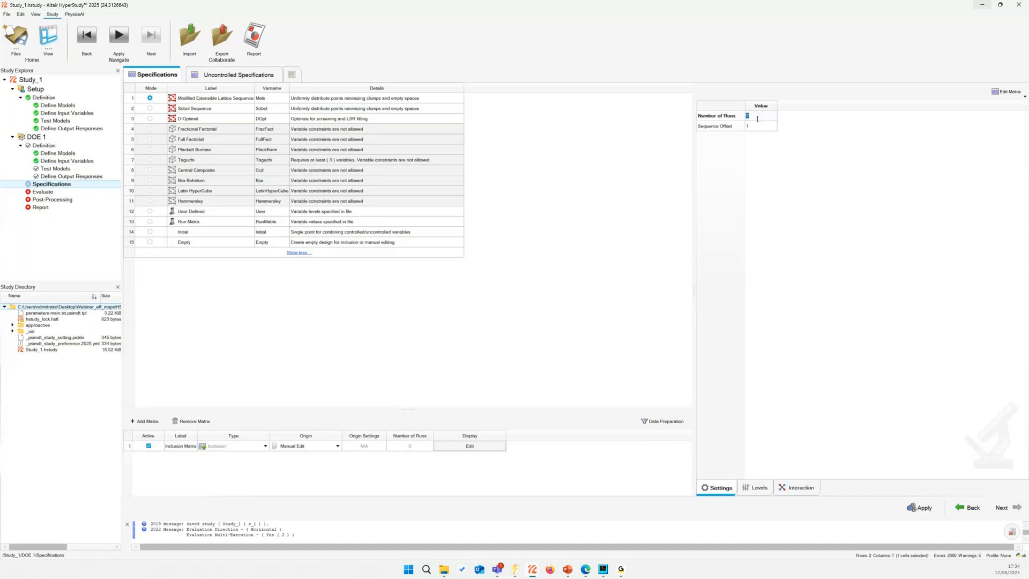
pyautogui.write('200')
pyautogui.click(153, 110)
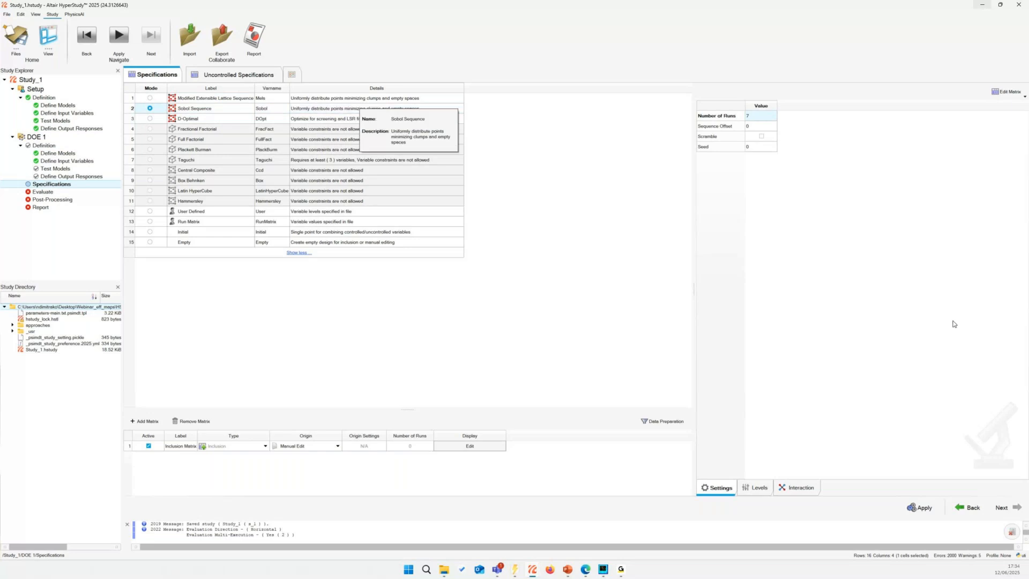
pyautogui.click(752, 116)
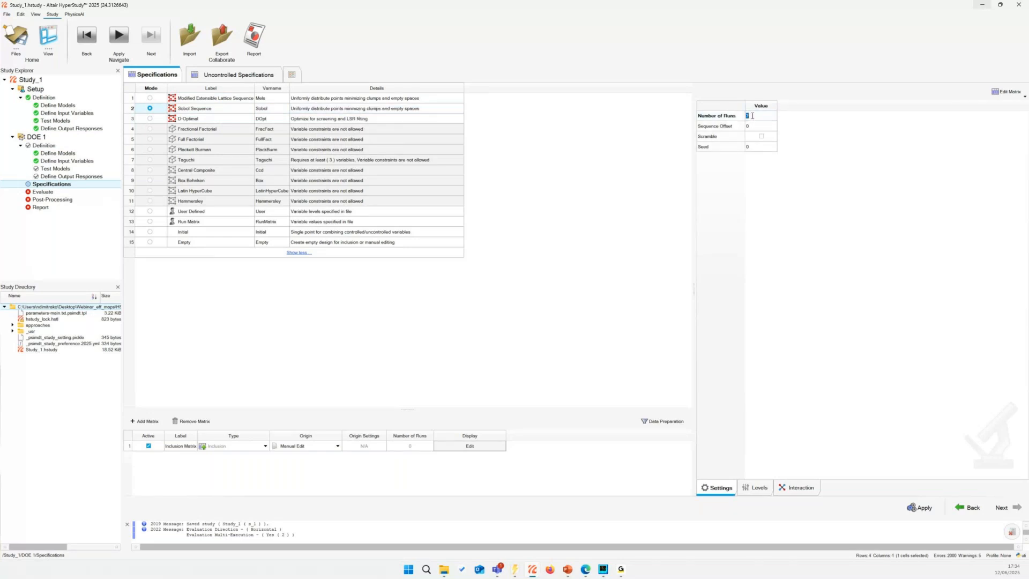
pyautogui.write('200')
pyautogui.click(911, 506)
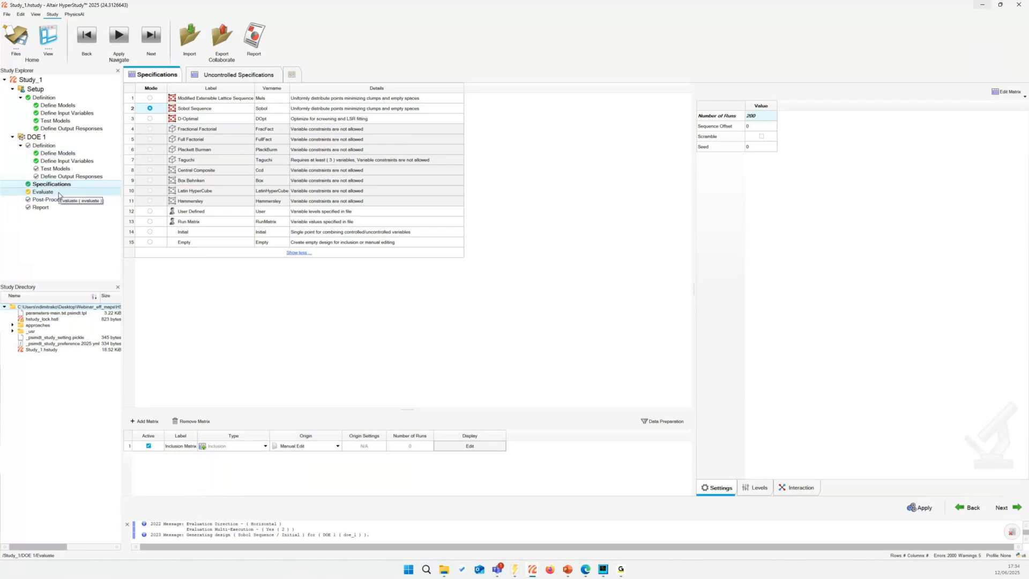
# - In DOE 1's Evaluate stage, examine the scatter plot of nm_load against the torque command, and continue to Post-Processing
pyautogui.click(59, 196)
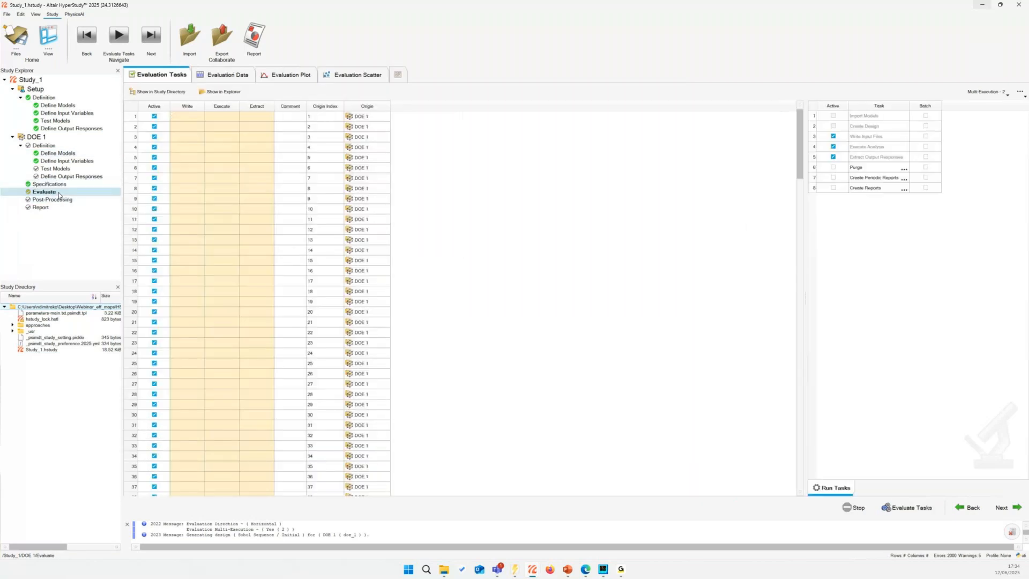
pyautogui.click(351, 75)
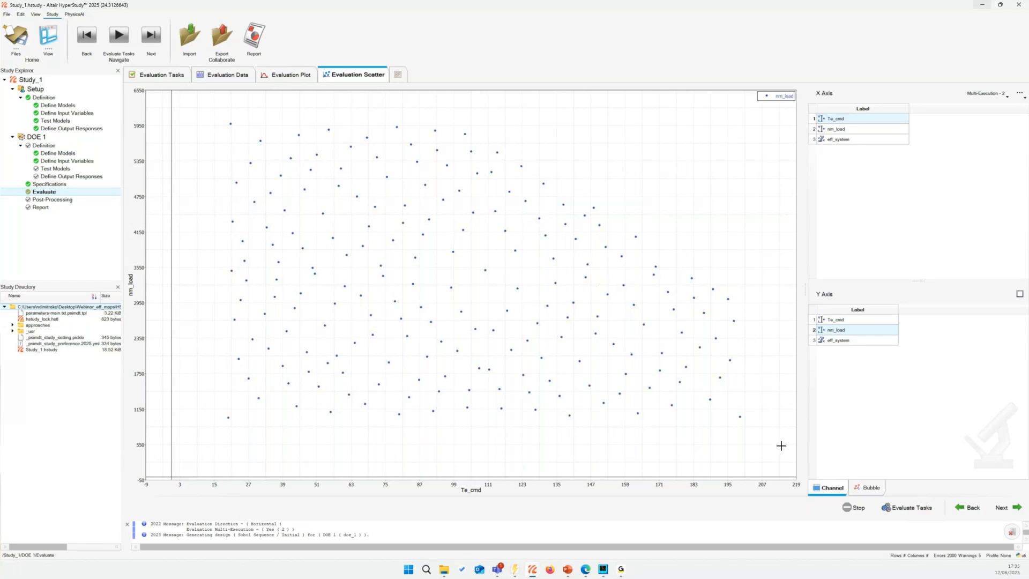
pyautogui.click(1007, 507)
# - Set DOE 1's multi-execution to 10 concurrent jobs in the Evaluate stage and start evaluating its tasks
pyautogui.click(53, 192)
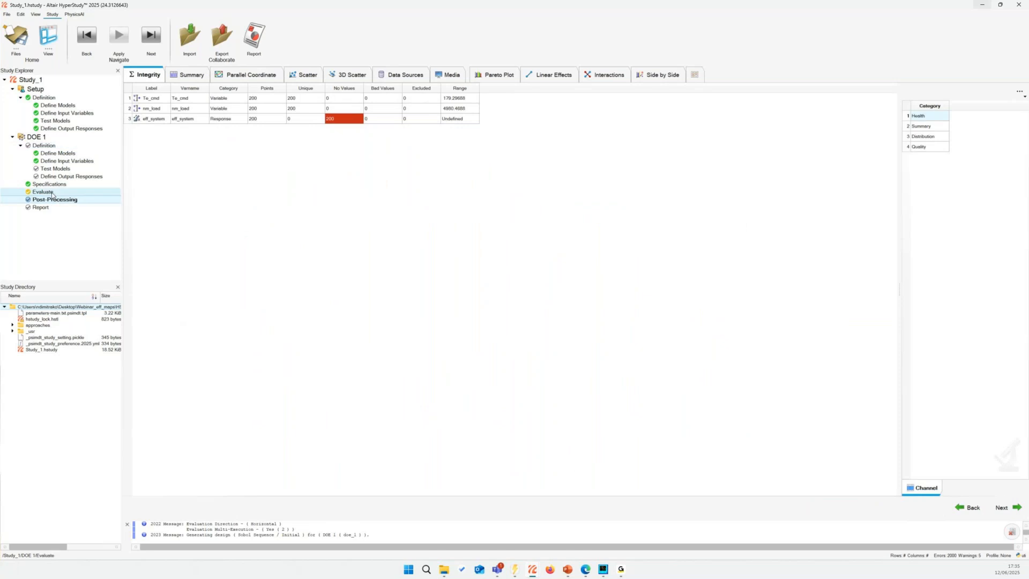
pyautogui.click(170, 75)
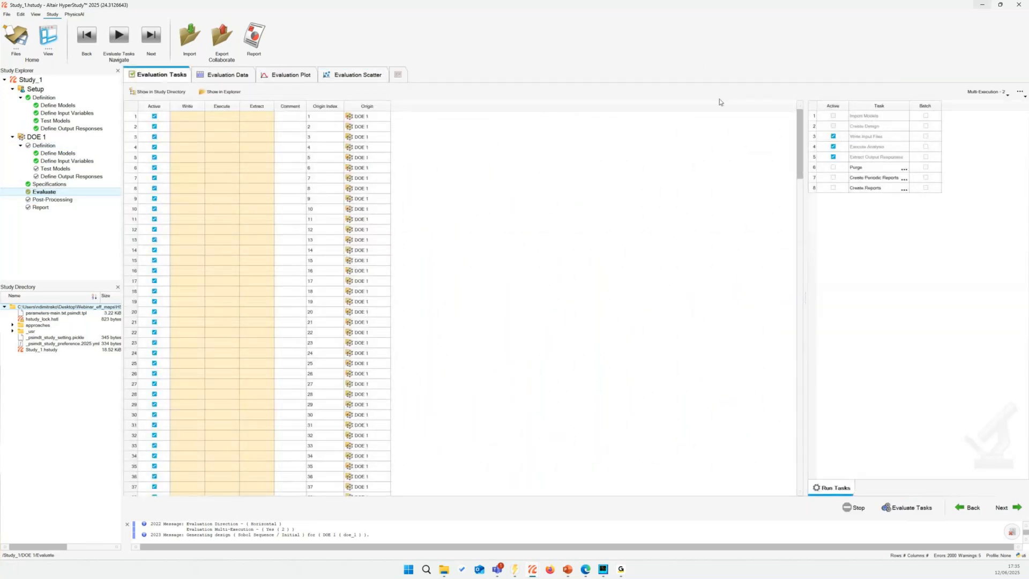
pyautogui.click(1007, 96)
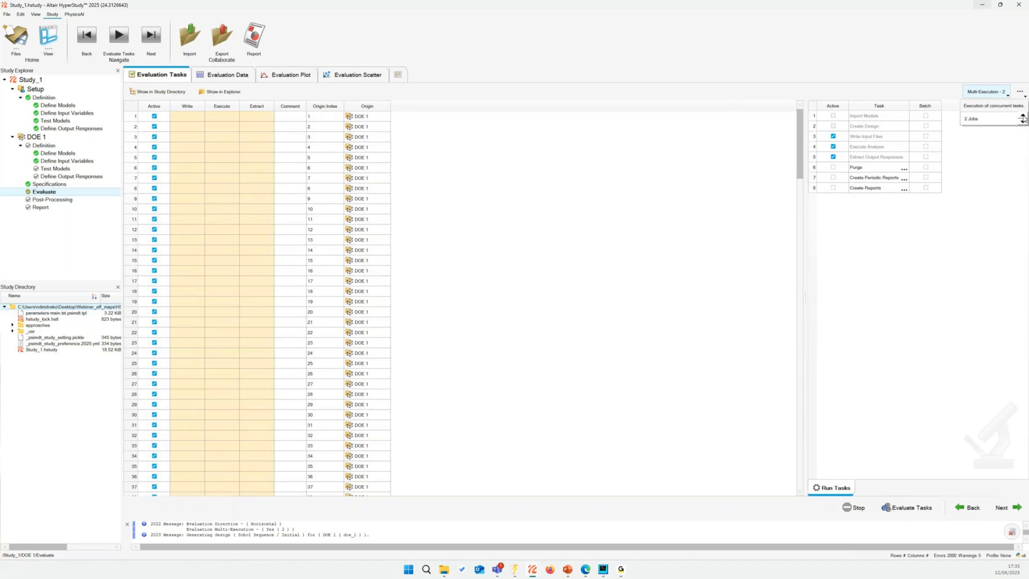
pyautogui.scroll(8, 1024, 118)
pyautogui.click(995, 154)
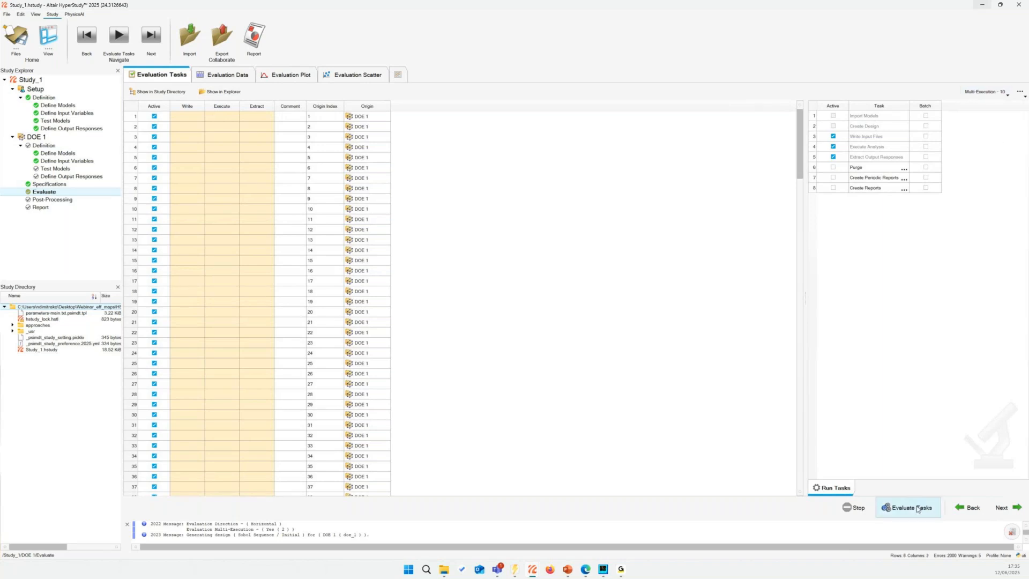
pyautogui.click(916, 506)
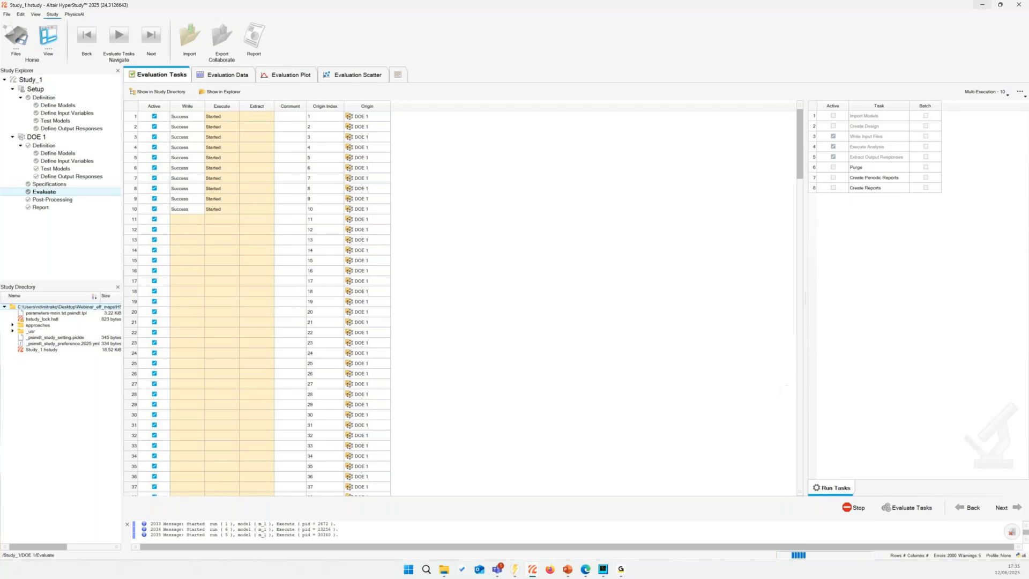
# - Stop the DOE 1 evaluation, terminating all tasks without delay, and minimize the study window
pyautogui.click(856, 513)
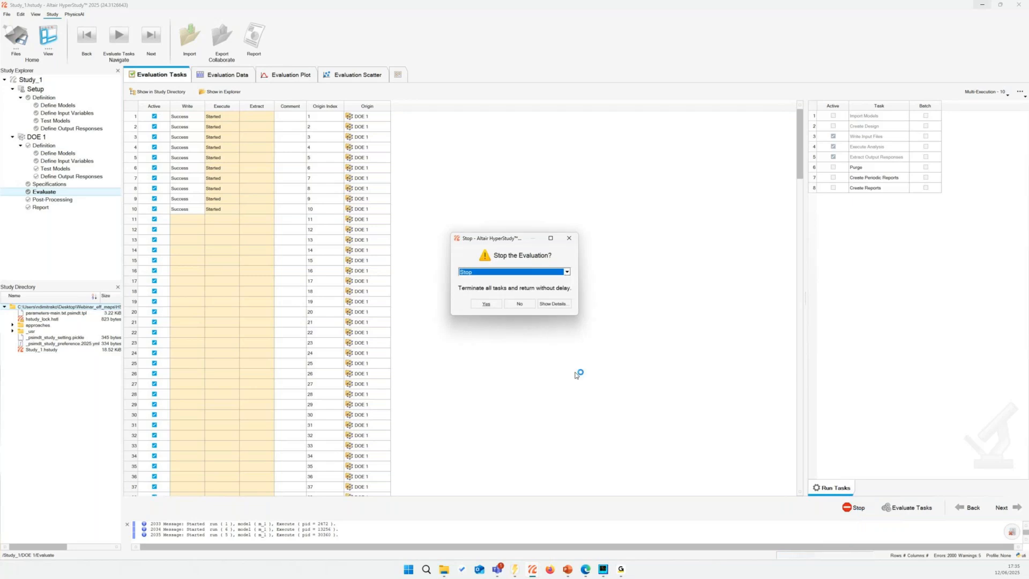
pyautogui.click(497, 307)
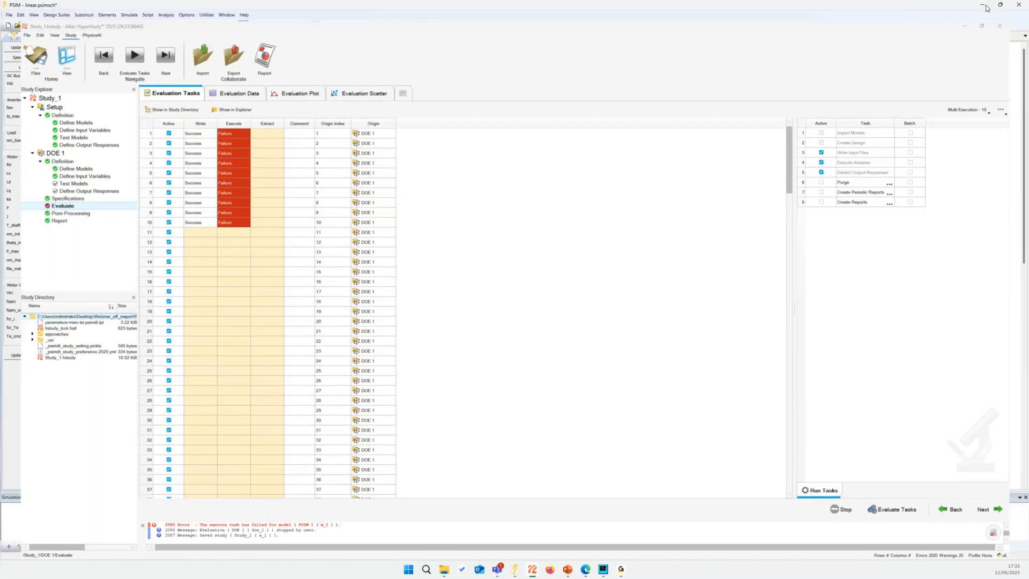
pyautogui.click(983, 6)
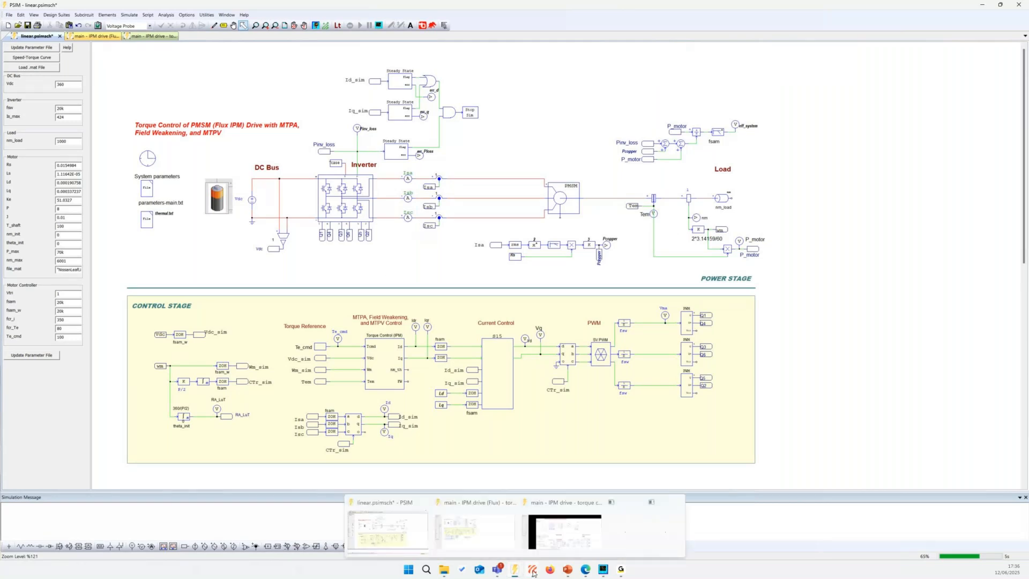
# - Switch to PowerPoint and present slide 16 on the fidelity to simulation time ratio
pyautogui.moveTo(534, 574)
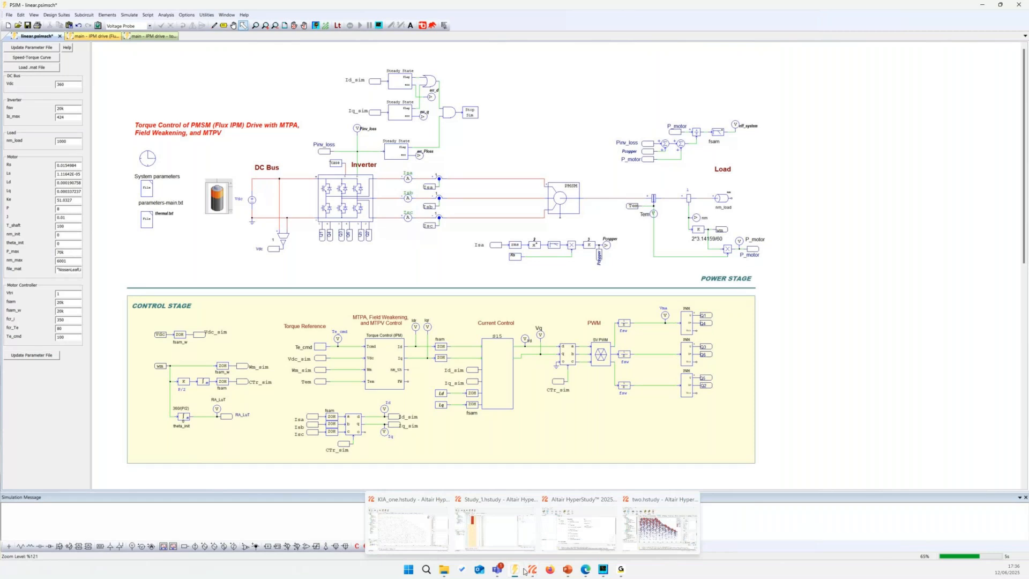
pyautogui.click(564, 571)
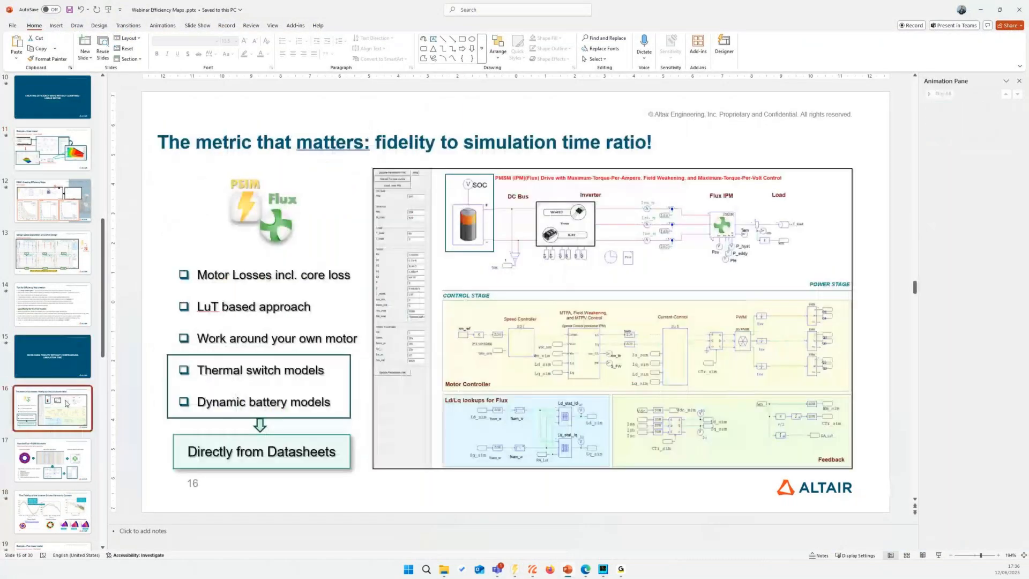
pyautogui.hotkey('shift', 'F5')
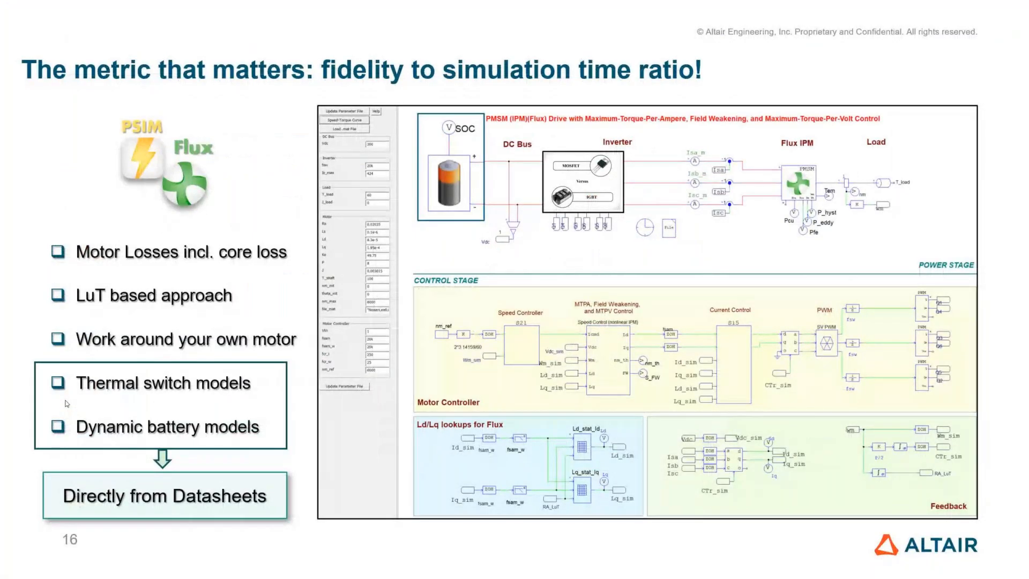
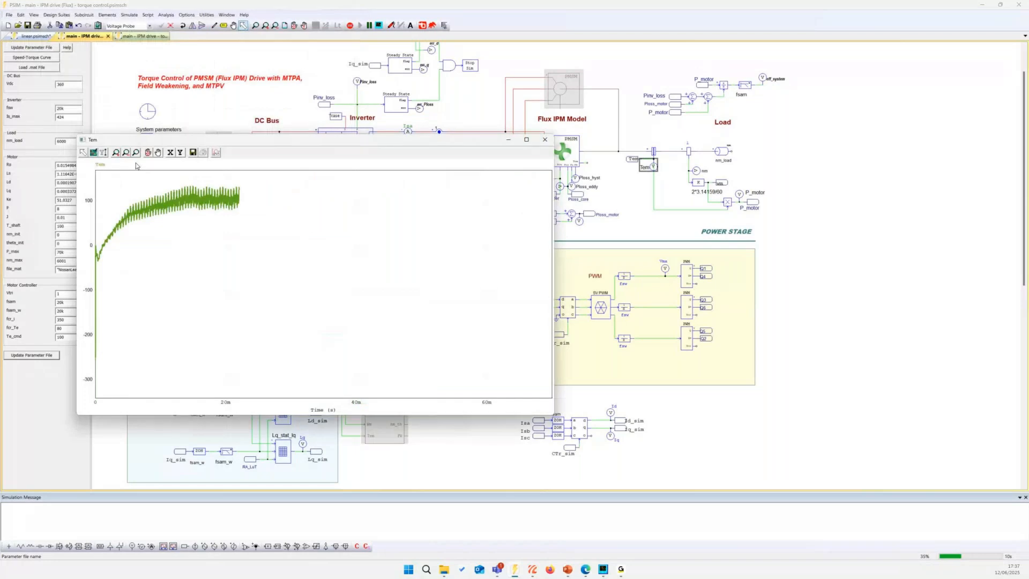
# - Zoom in on the Tem scope trace and replace the curves in the Flux drive's maximized Simview plot with Tem and Te_cmd
pyautogui.moveTo(224, 178); pyautogui.dragTo(290, 218)
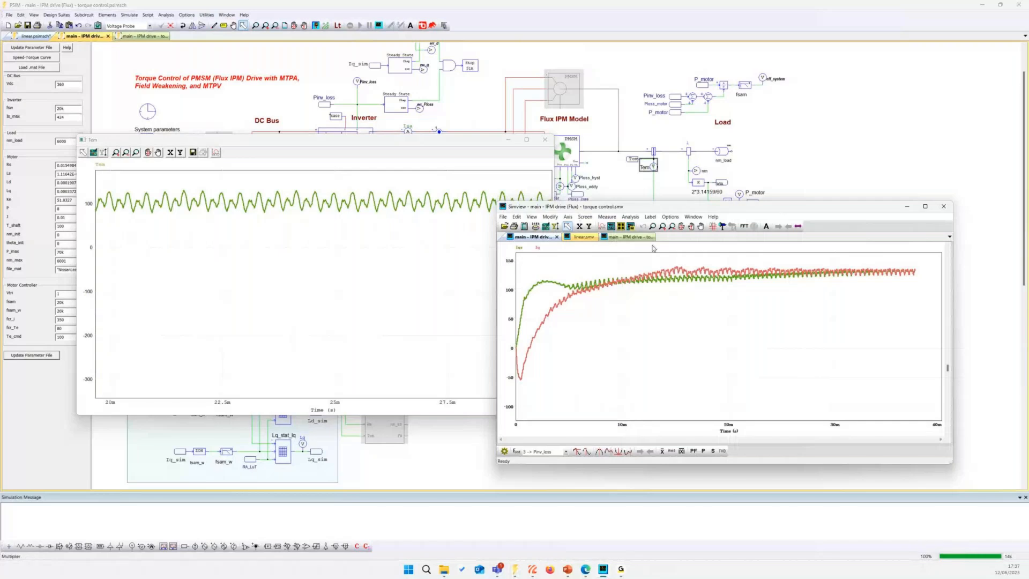
pyautogui.doubleClick(653, 206)
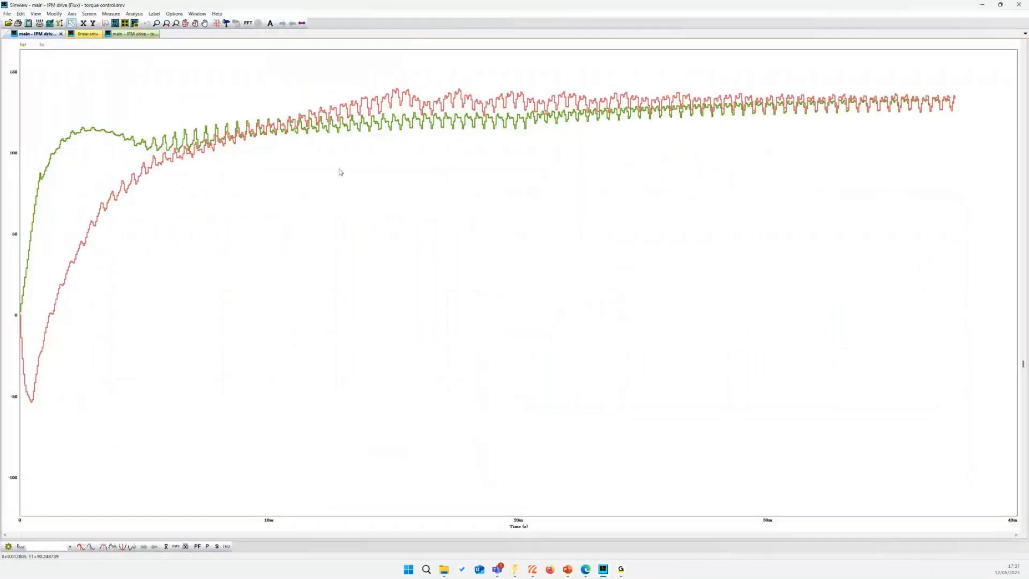
pyautogui.doubleClick(339, 171)
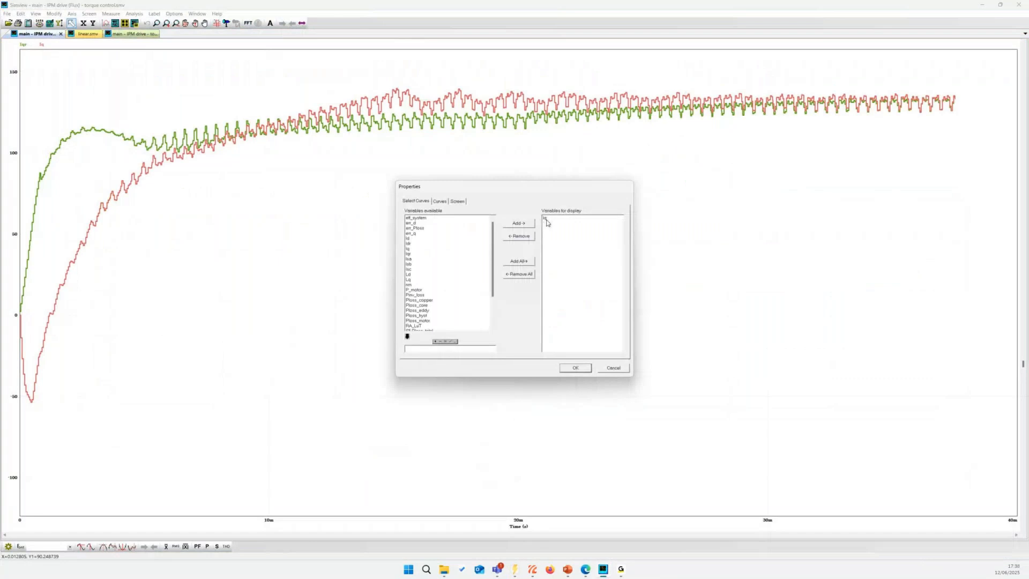
pyautogui.scroll(-3, 436, 299)
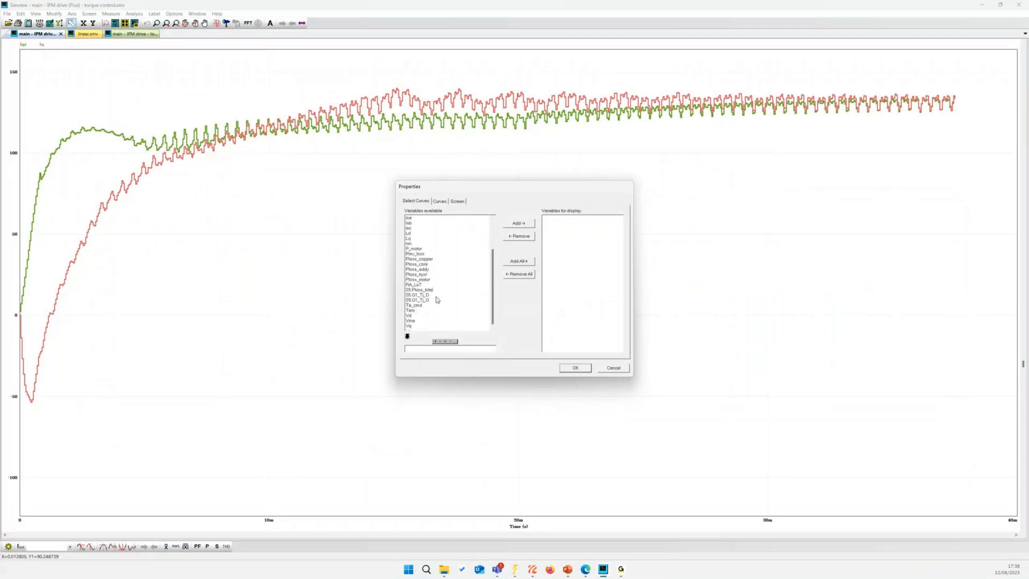
pyautogui.click(417, 310)
pyautogui.click(518, 223)
pyautogui.doubleClick(414, 305)
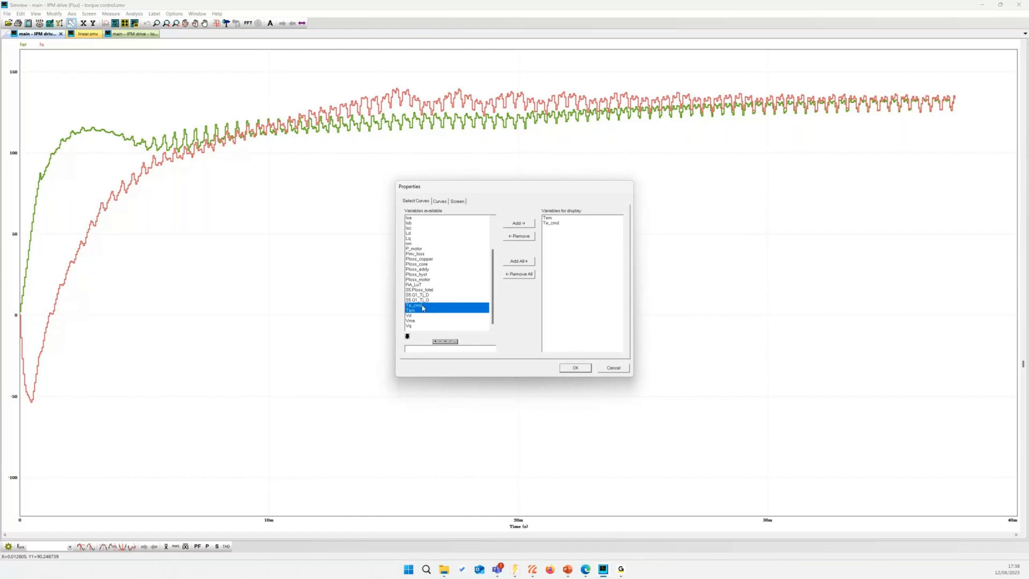
pyautogui.click(582, 369)
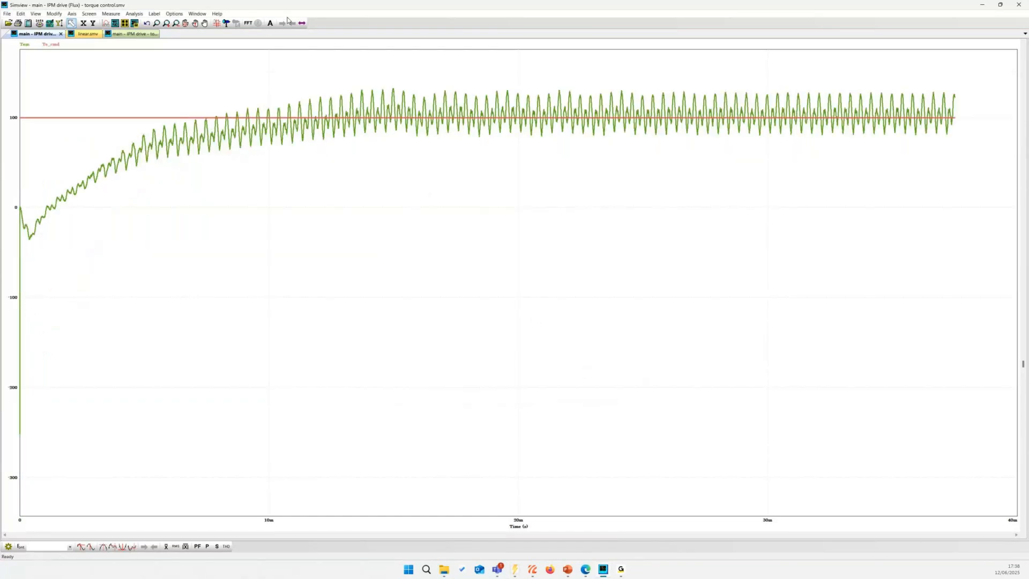
# - Generate the FFT of the torque curves and set its vertical axis to dB µV
pyautogui.click(249, 24)
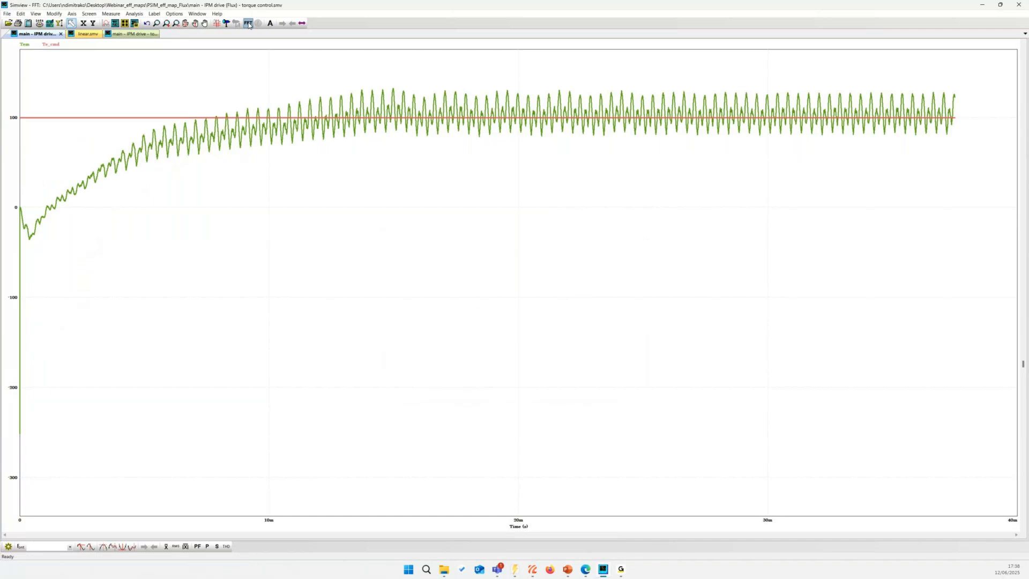
pyautogui.rightClick(10, 319)
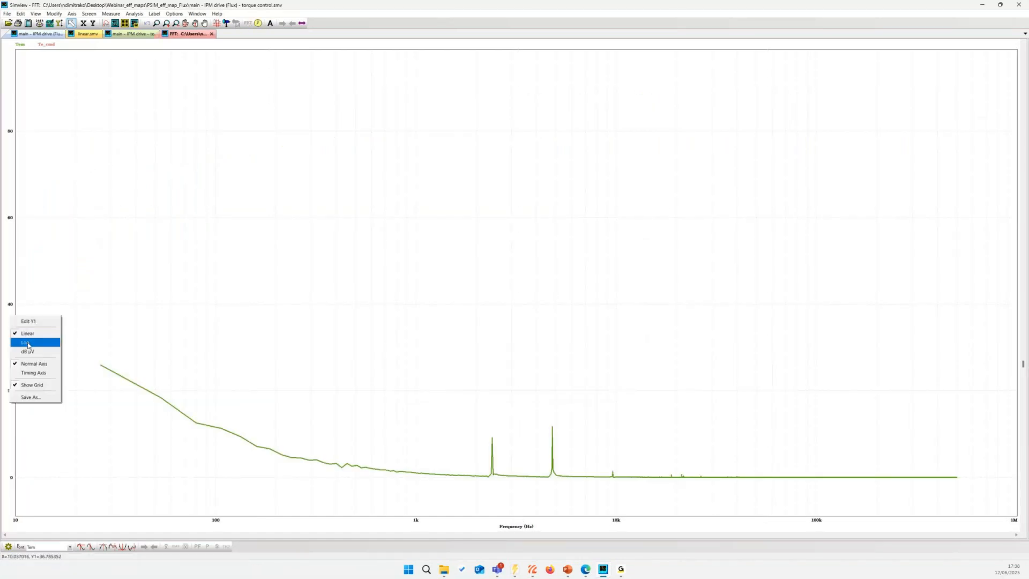
pyautogui.click(28, 352)
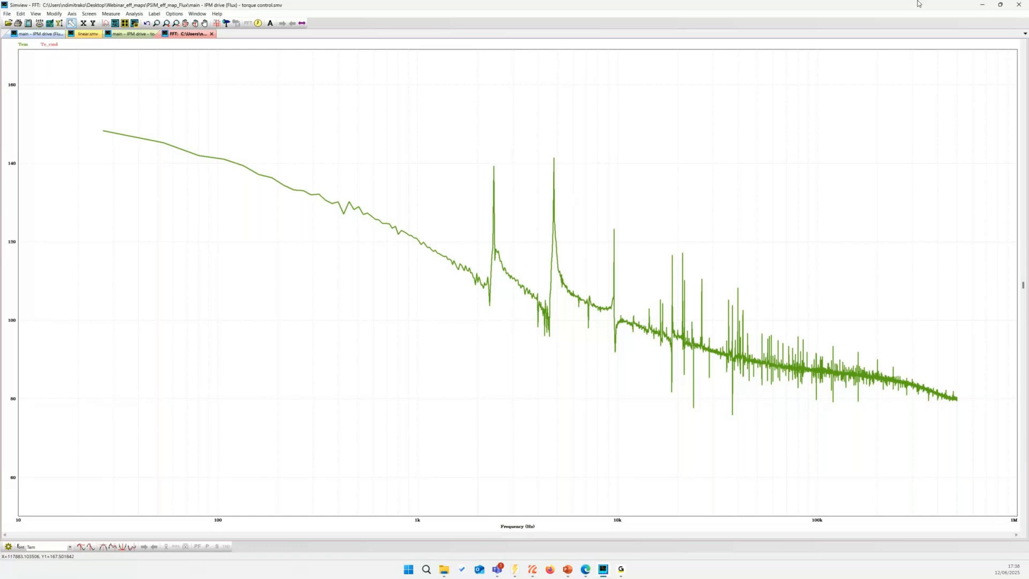
# - Return to the PSIM schematic and examine the Flux IPM model, the Ld and Lq lookup tables with their inputs, and the Ploss_core output
pyautogui.click(988, 8)
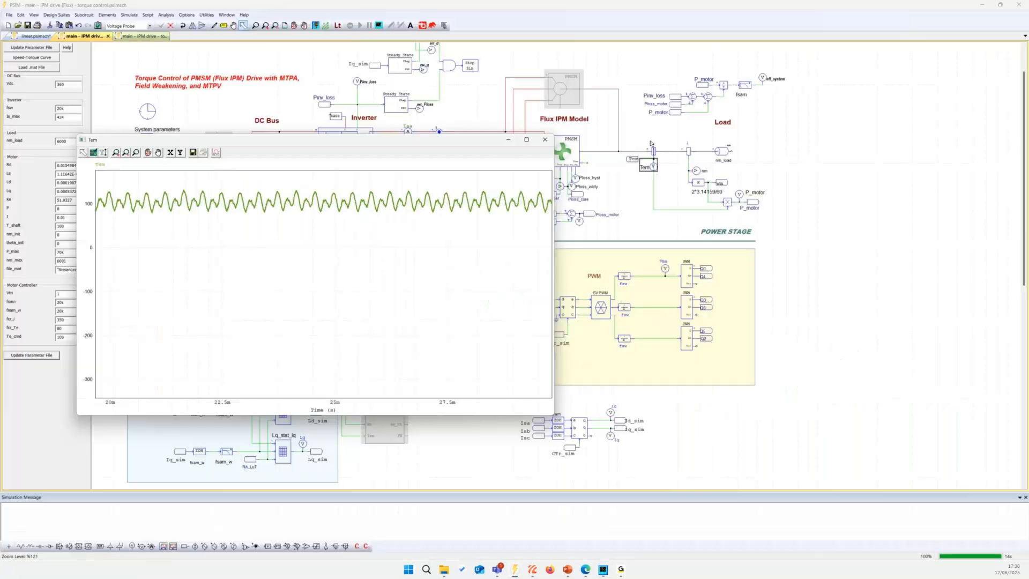
pyautogui.click(568, 141)
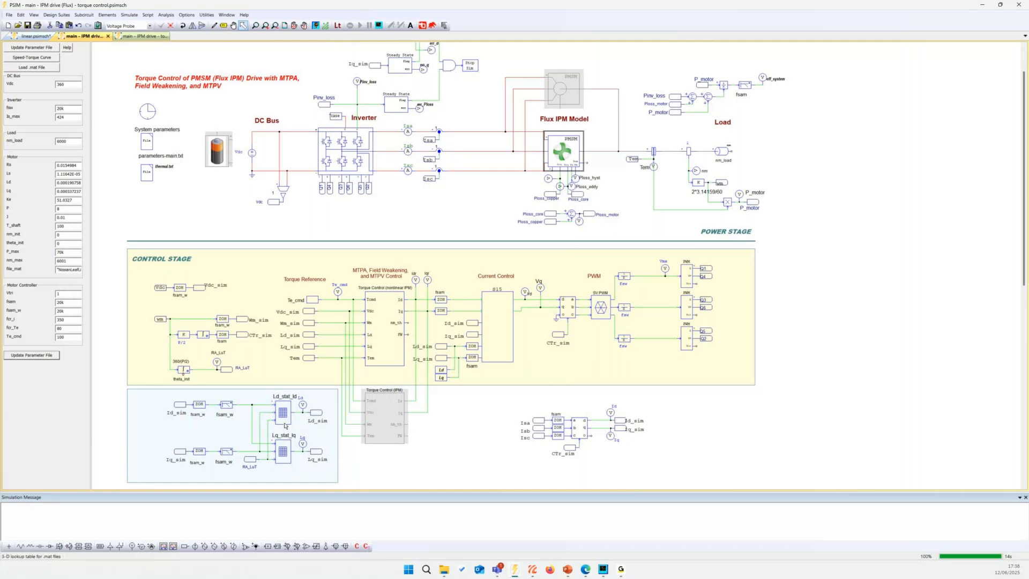
pyautogui.click(313, 412)
pyautogui.click(325, 432)
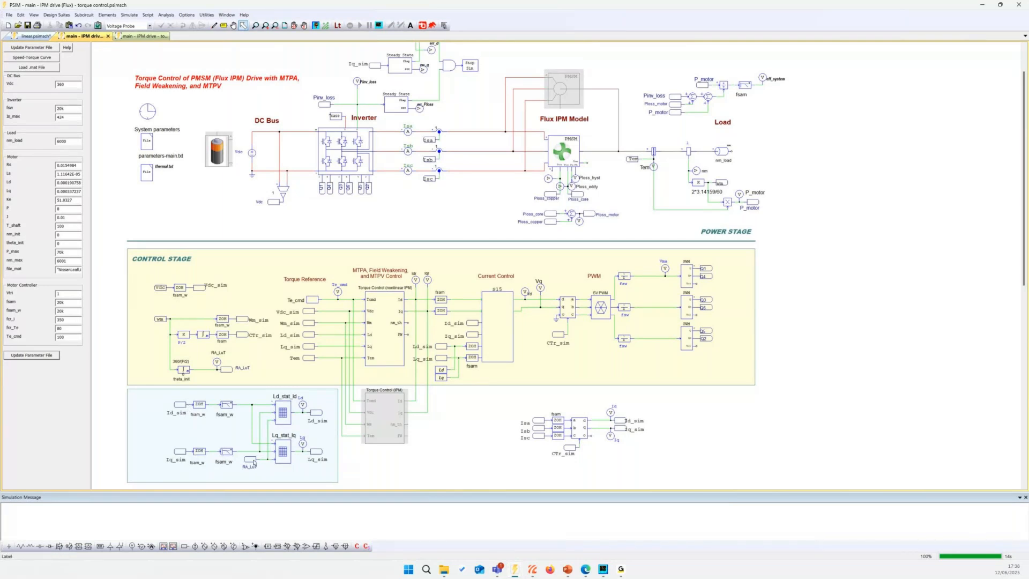
pyautogui.click(182, 405)
pyautogui.click(183, 450)
pyautogui.click(250, 461)
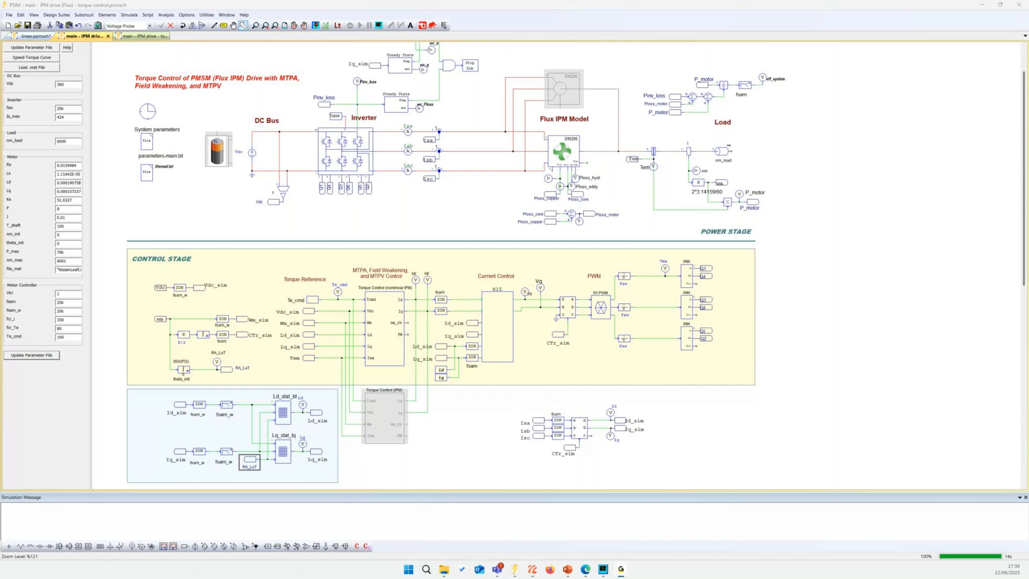
pyautogui.click(579, 197)
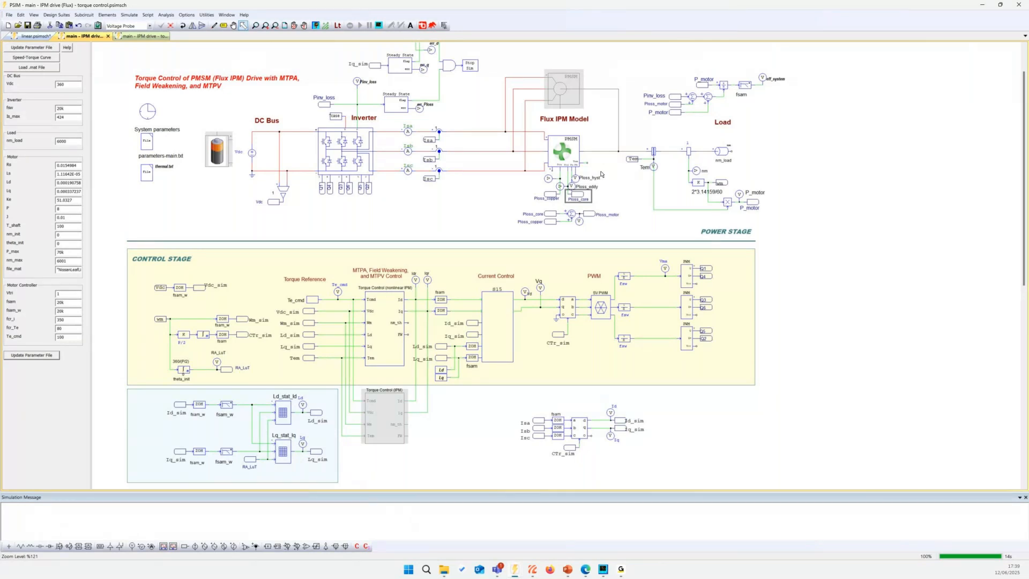
# - In Simview, plot Isa on a second screen below the Flux drive's torque curves and zoom to about two current periods
pyautogui.click(603, 571)
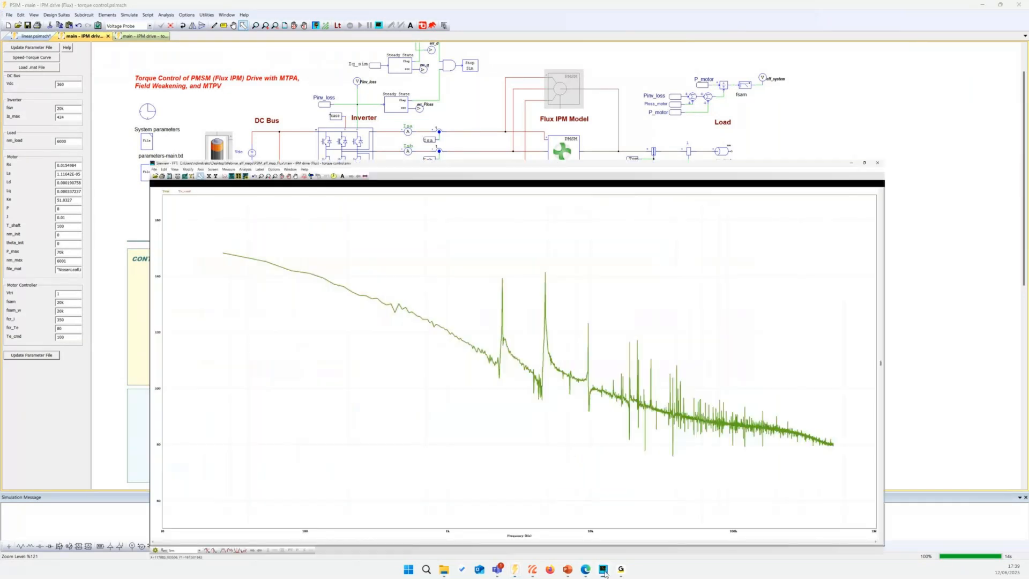
pyautogui.click(133, 34)
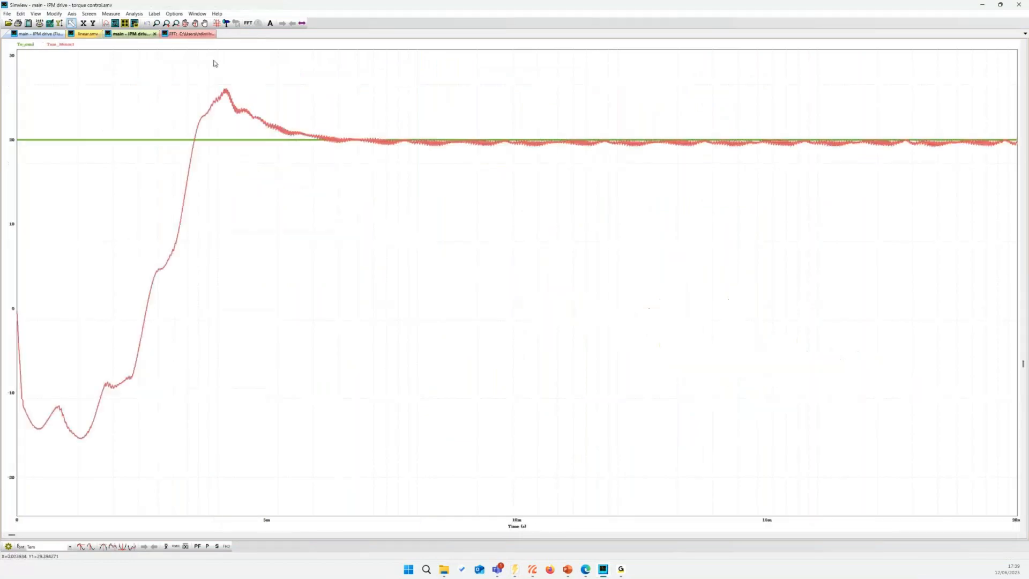
pyautogui.click(45, 33)
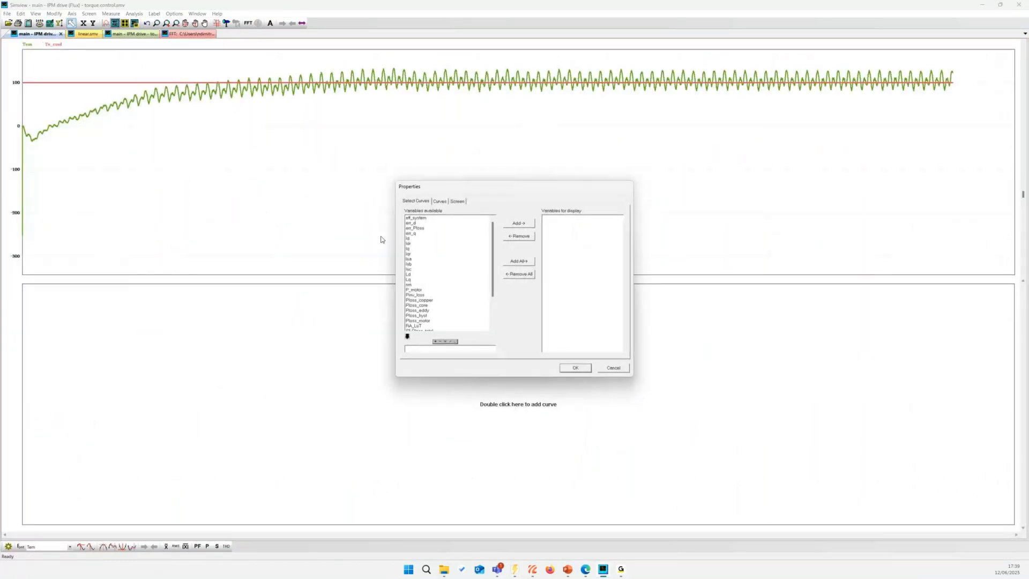
pyautogui.doubleClick(412, 259)
pyautogui.click(573, 367)
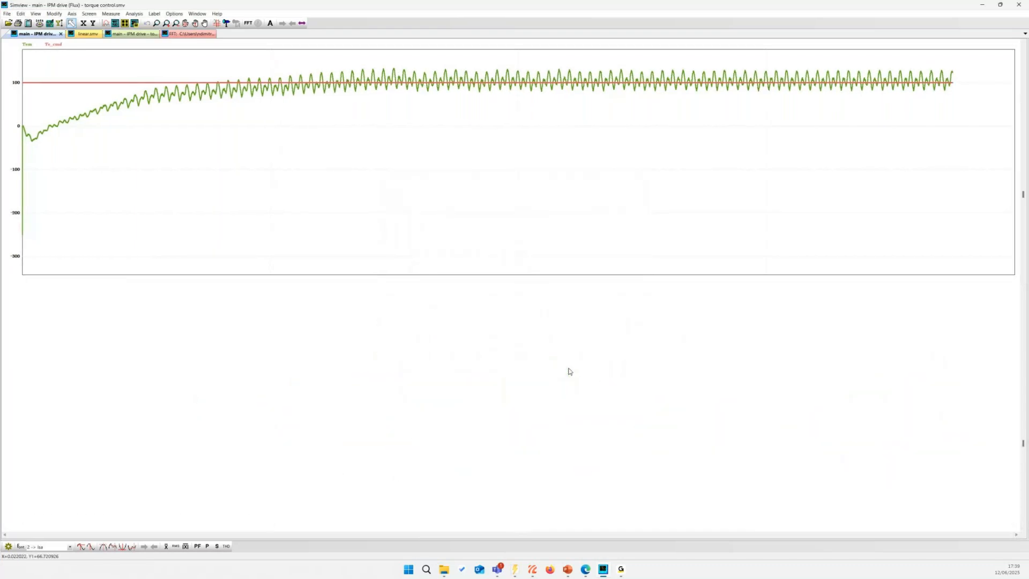
pyautogui.click(156, 23)
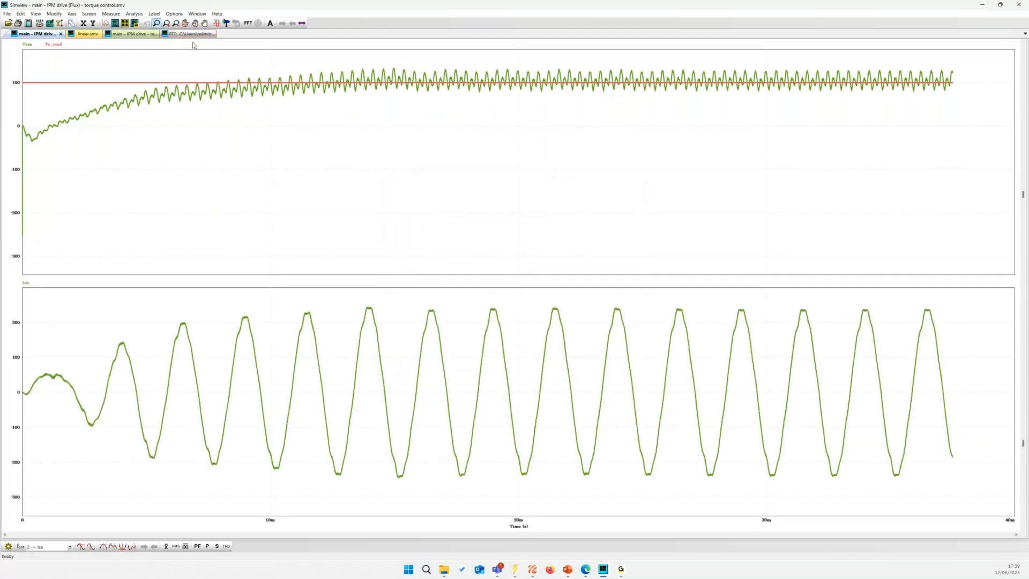
pyautogui.moveTo(540, 293); pyautogui.dragTo(668, 503)
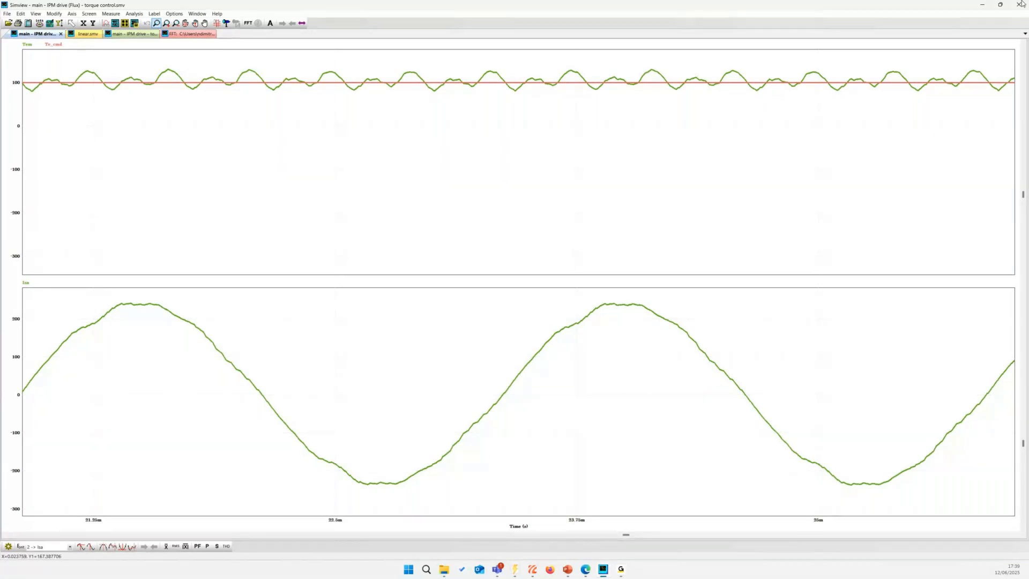
# - Return to the Flux drive schematic and examine the motor loss summation and the eff_system calculation
pyautogui.click(984, 7)
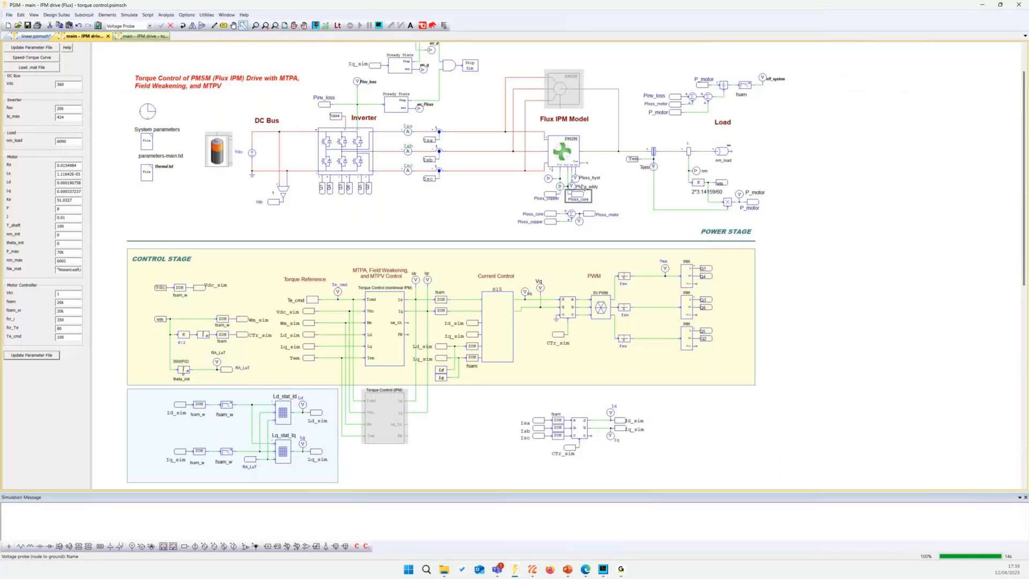
pyautogui.scroll(2, 583, 187)
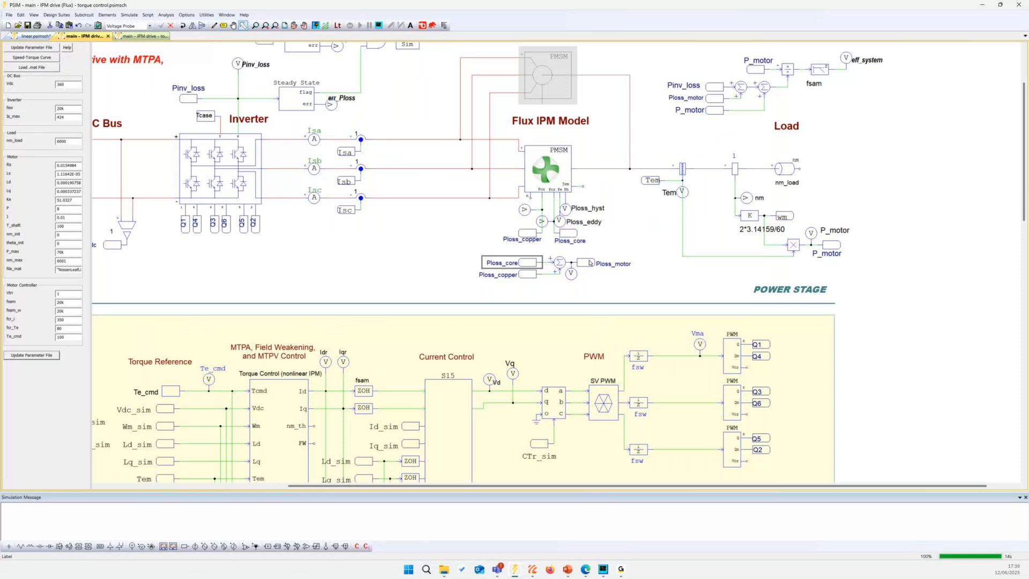
pyautogui.scroll(2, 589, 260)
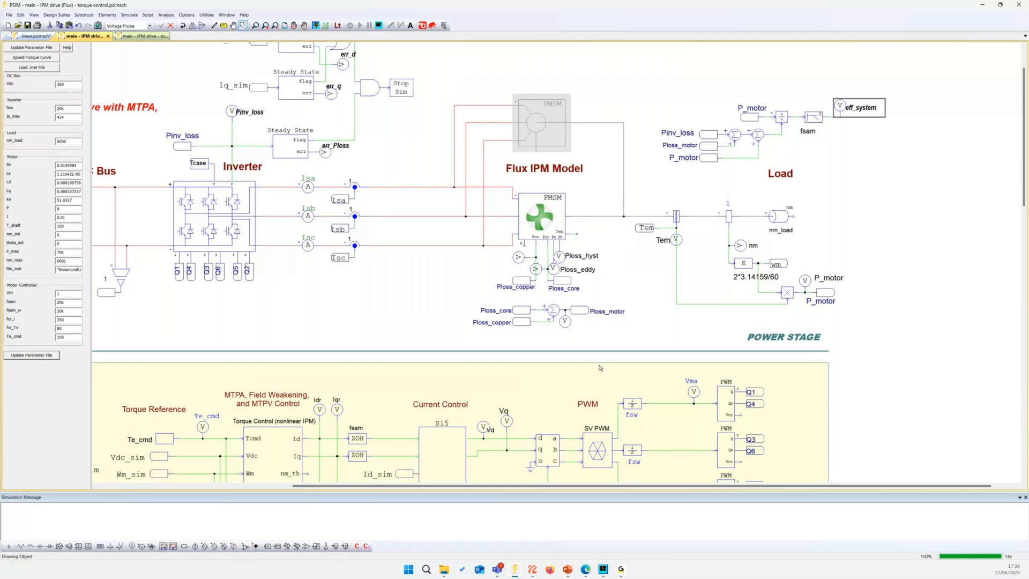
# - Switch to Simview and fit the Flux drive's torque and Isa curves to the full simulation time
pyautogui.scroll(-2, 600, 371)
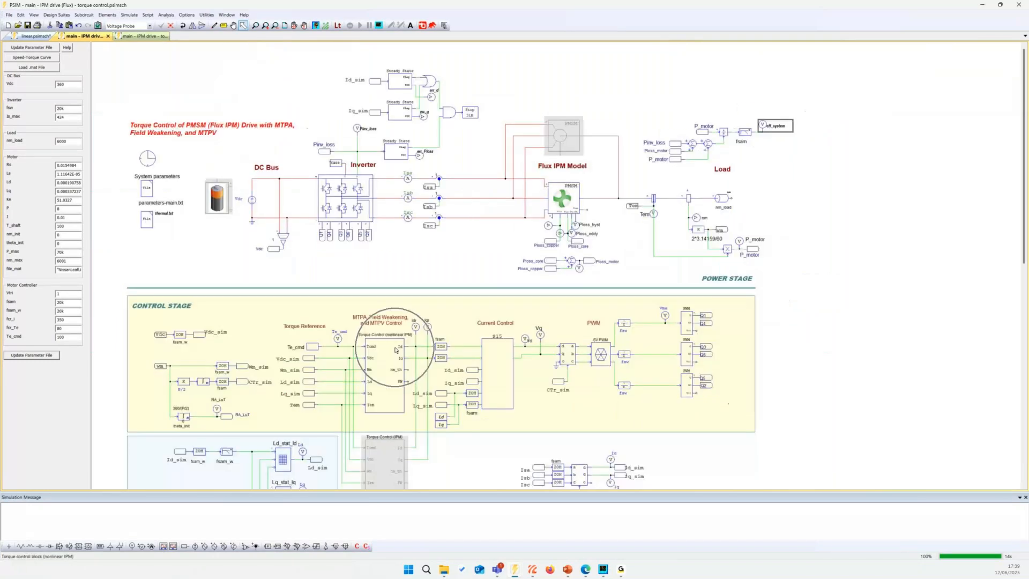
pyautogui.scroll(-2, 415, 252)
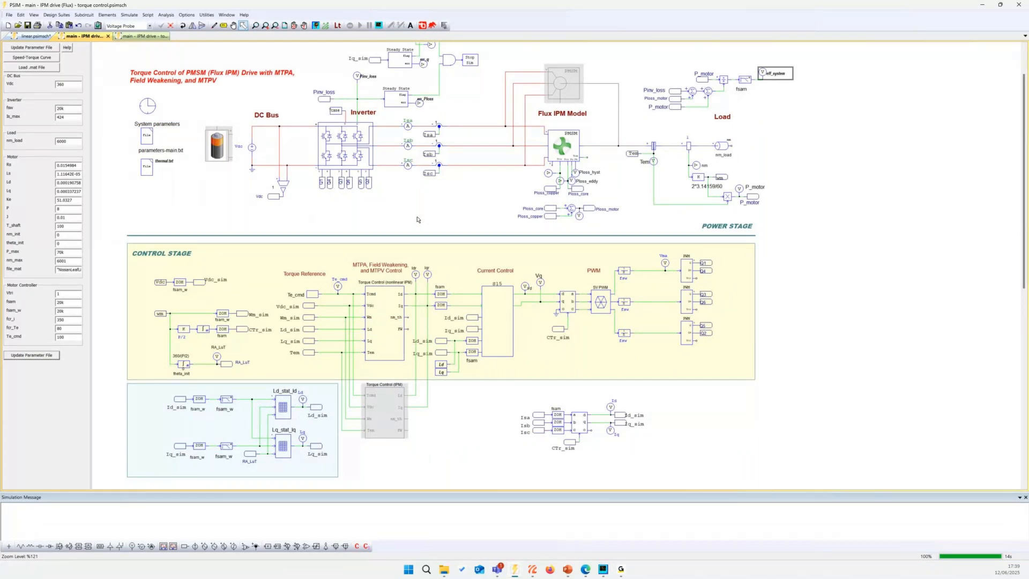
pyautogui.click(603, 569)
pyautogui.click(485, 543)
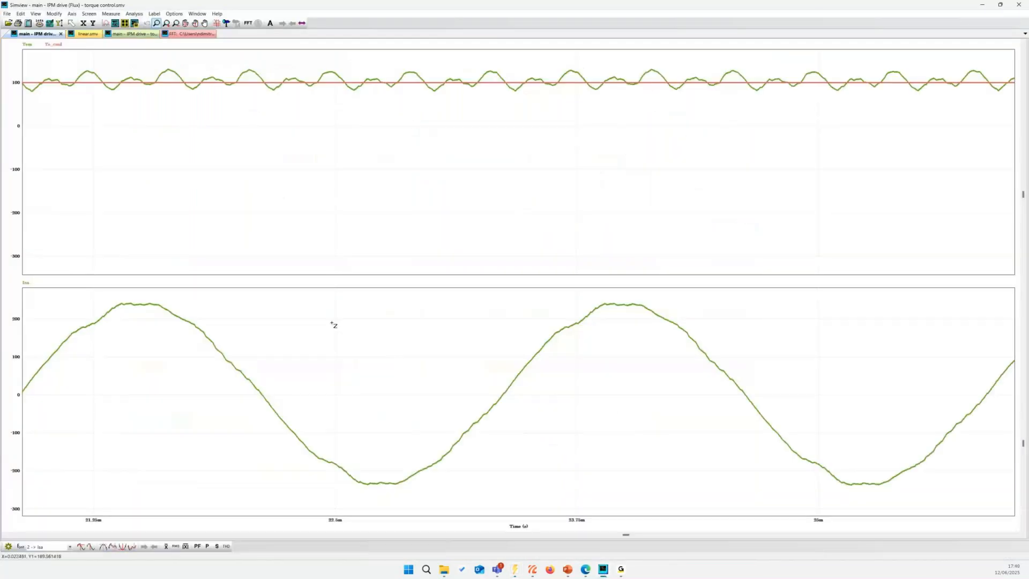
pyautogui.click(50, 23)
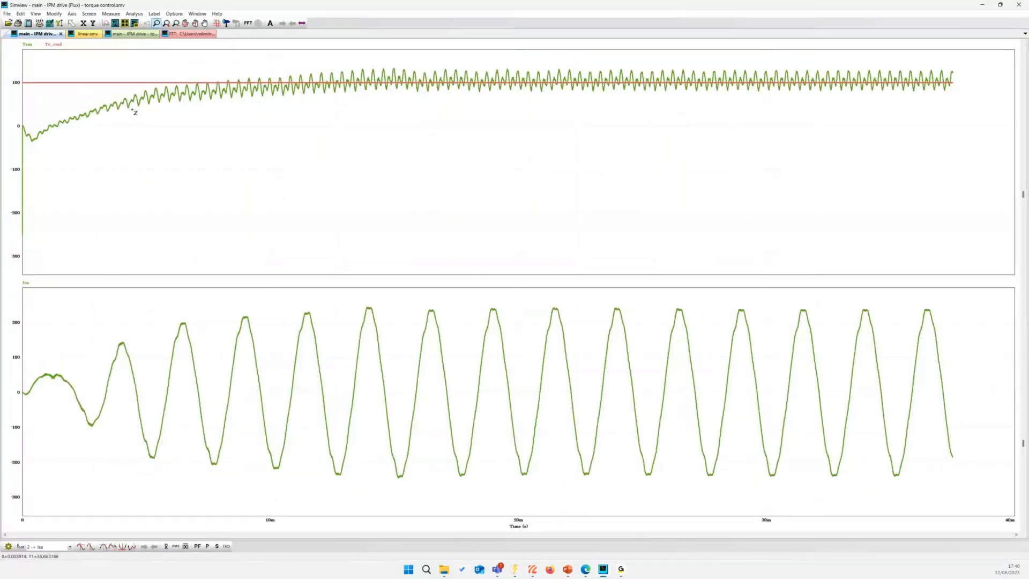
# - Delete the Iq and Pinv_loss screens from the linear.smv results and compare the remaining torque curves with the Flux drive's
pyautogui.click(120, 34)
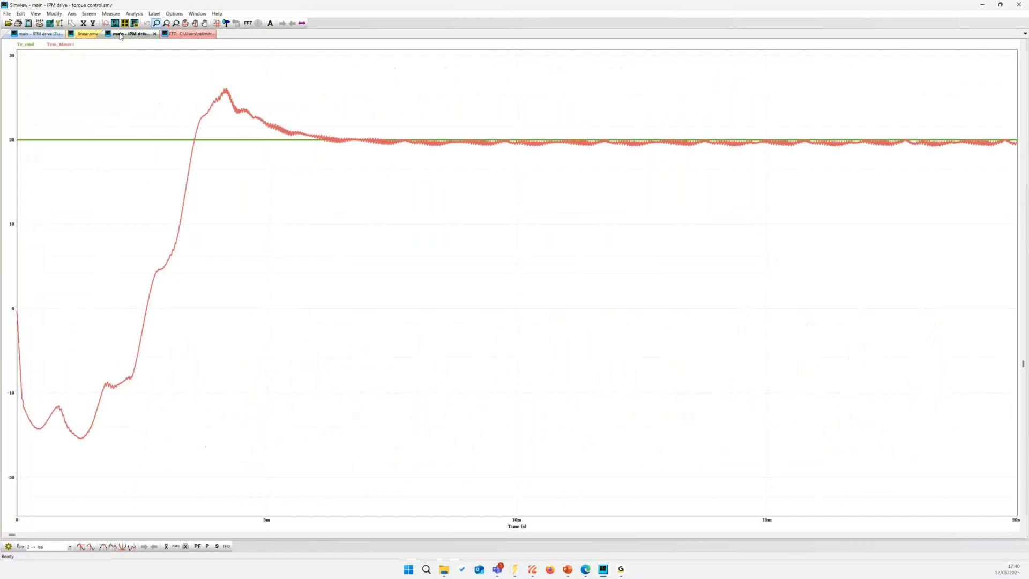
pyautogui.click(88, 35)
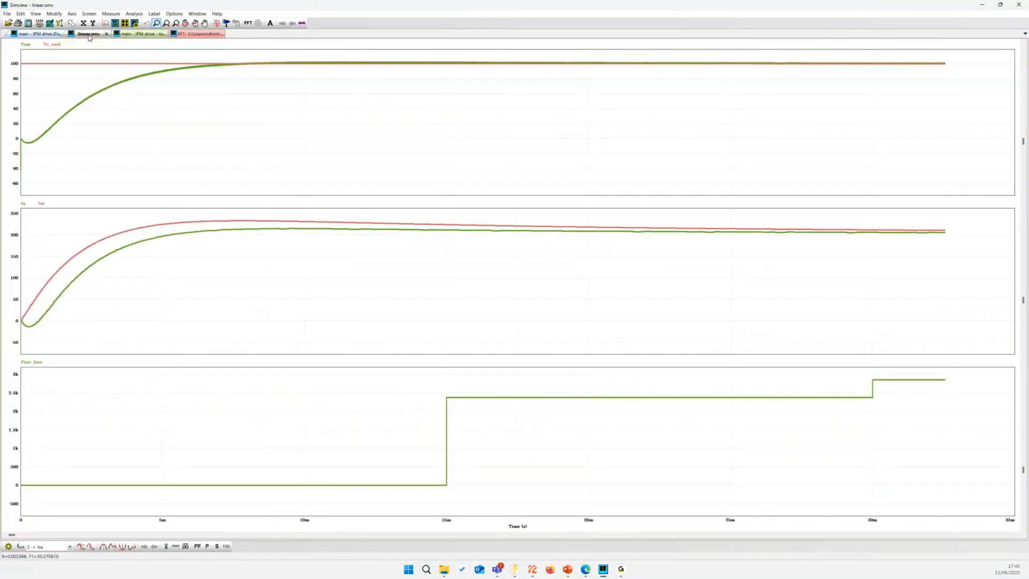
pyautogui.rightClick(283, 259)
pyautogui.click(310, 372)
pyautogui.rightClick(309, 372)
pyautogui.click(343, 453)
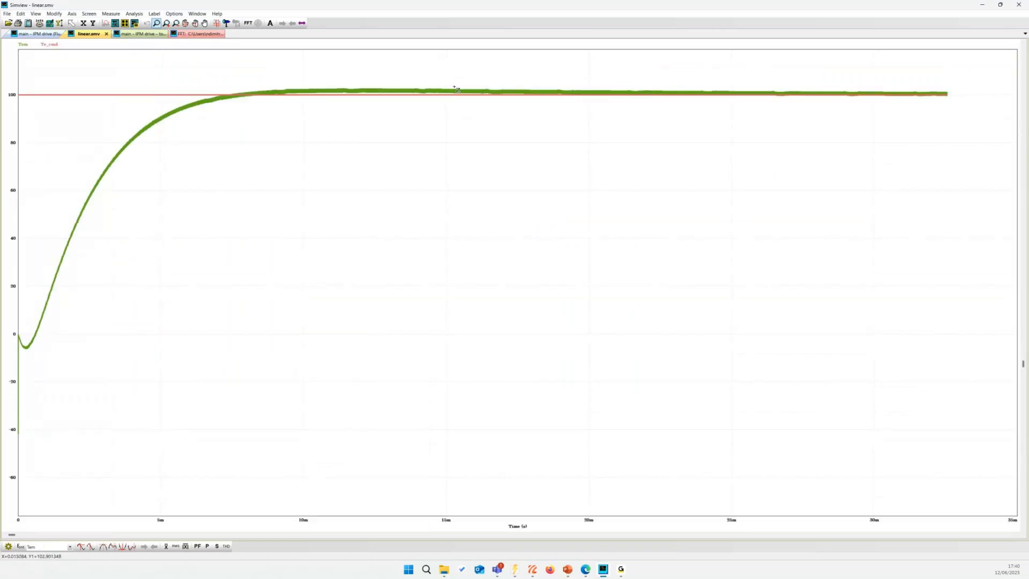
pyautogui.click(38, 35)
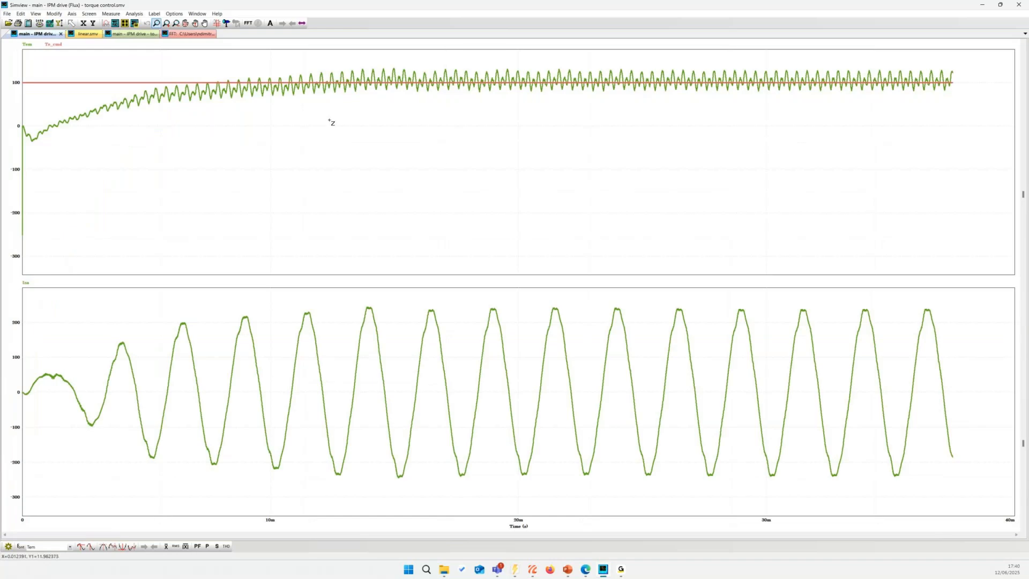
# - Return to PSIM, select the Flux IPM motor block, and open slide 20, "Common issues with Flux models", in PowerPoint
pyautogui.hotkey('alt', 'Tab')
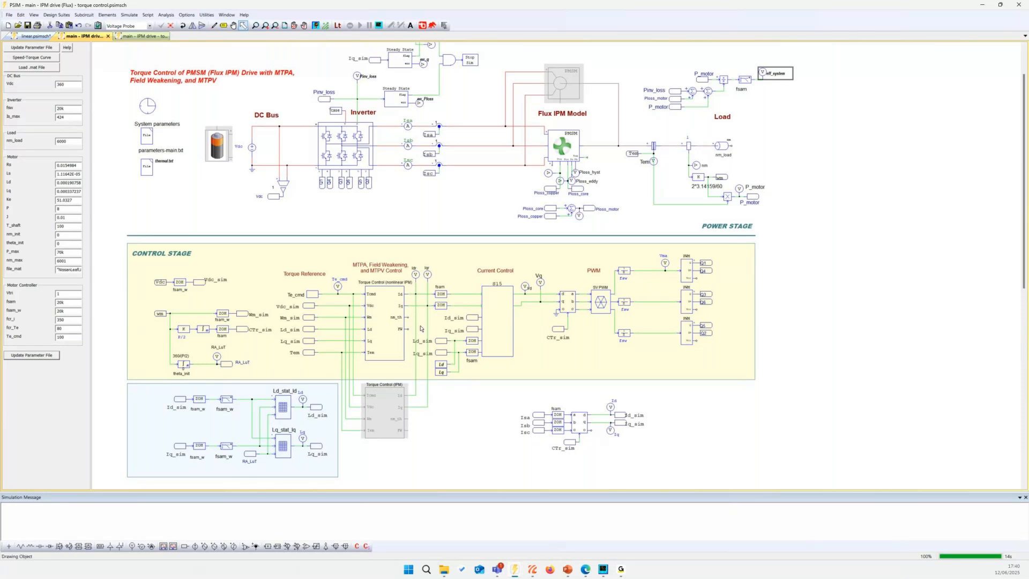
pyautogui.click(542, 154)
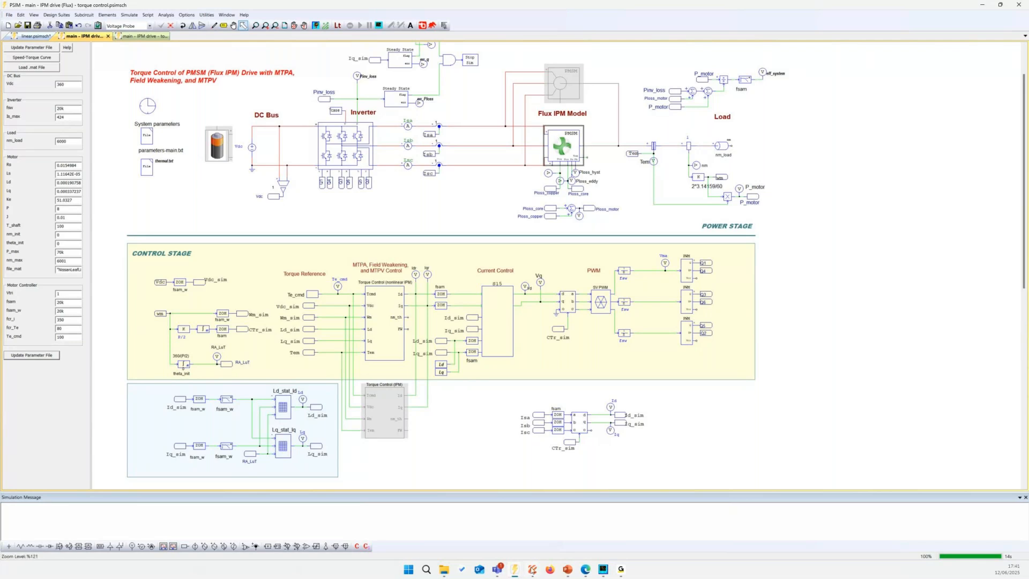
pyautogui.moveTo(568, 573)
pyautogui.click(553, 536)
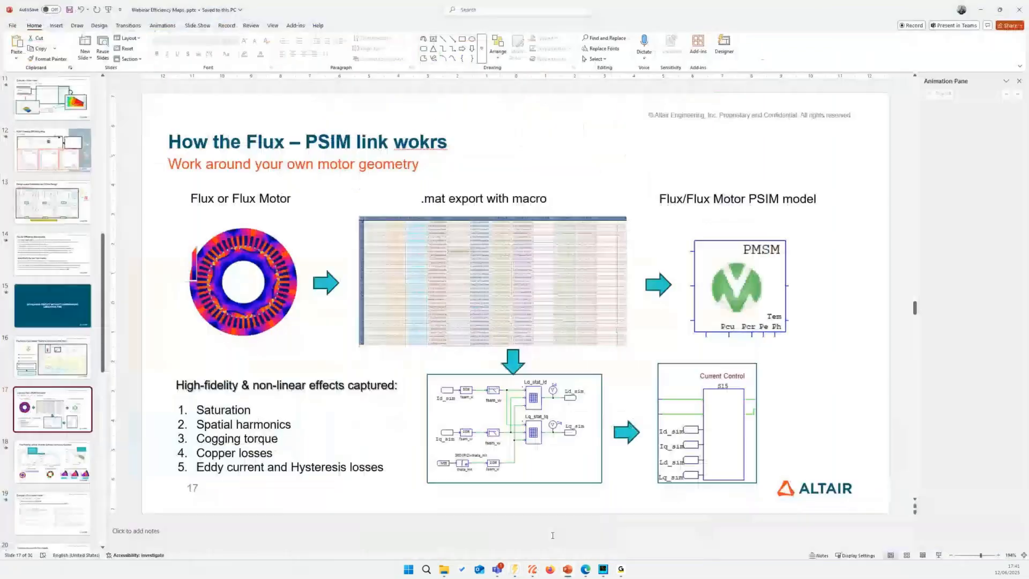
pyautogui.scroll(-1, 69, 472)
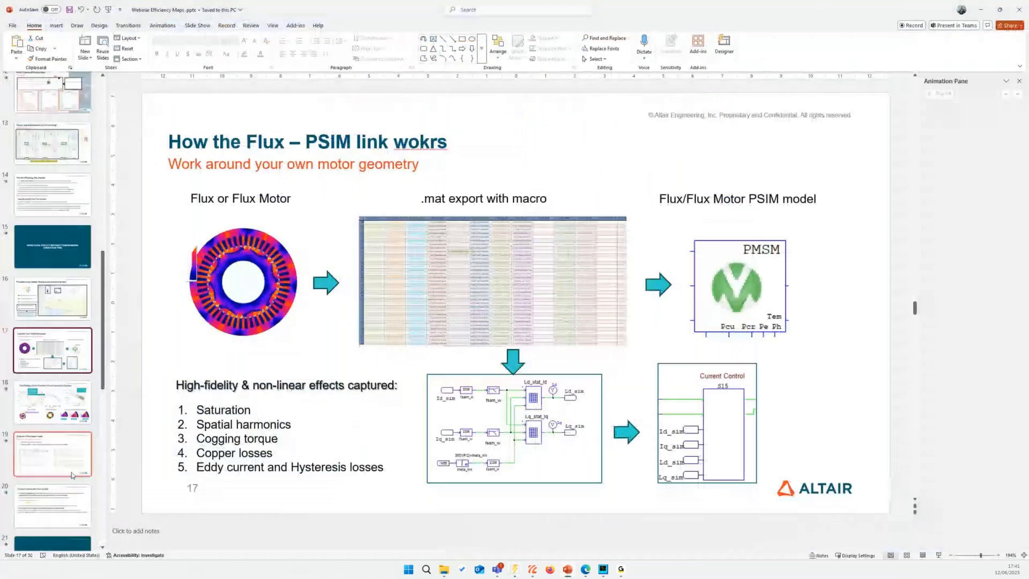
pyautogui.click(70, 494)
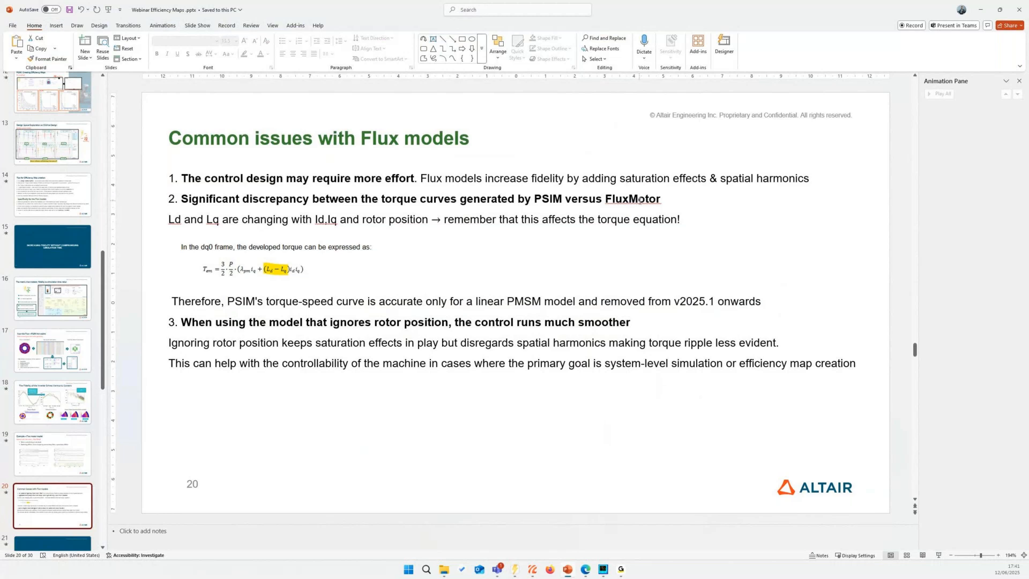
# - Shrink the presentation window, display the Flux drive's speed-torque curve in PSIM, and close the curve window
pyautogui.doubleClick(844, 18)
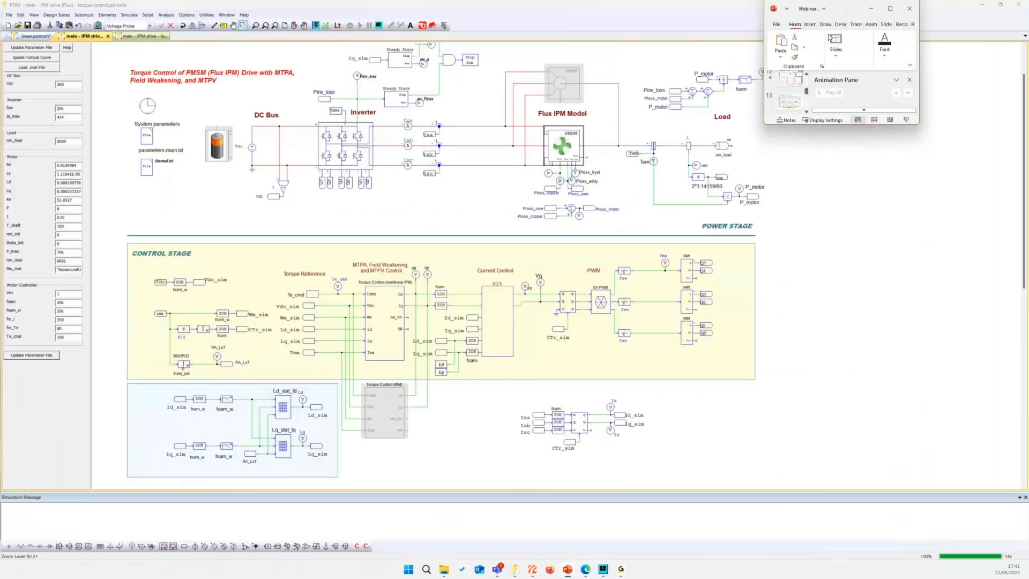
pyautogui.moveTo(829, 9); pyautogui.dragTo(572, 201)
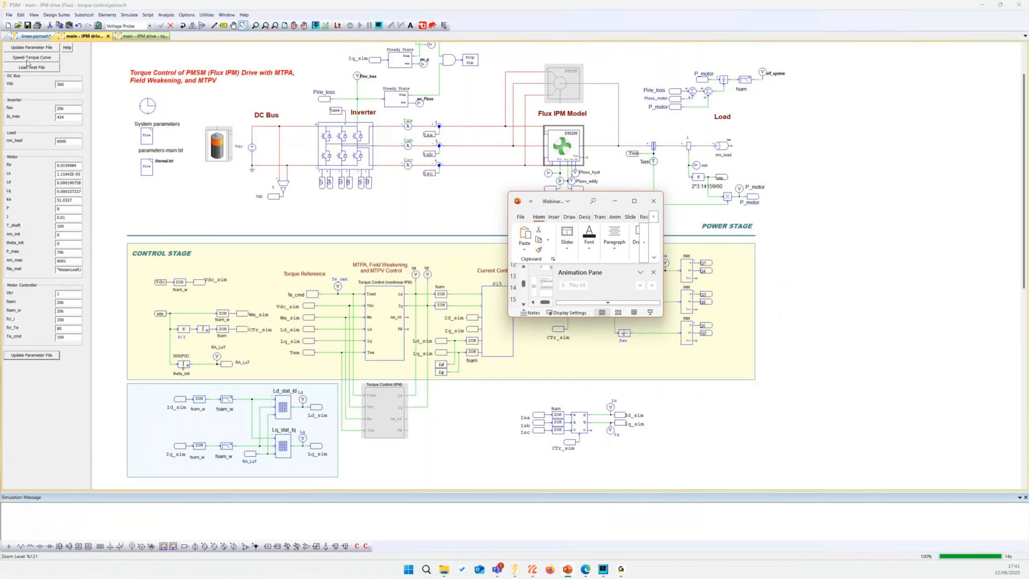
pyautogui.click(35, 59)
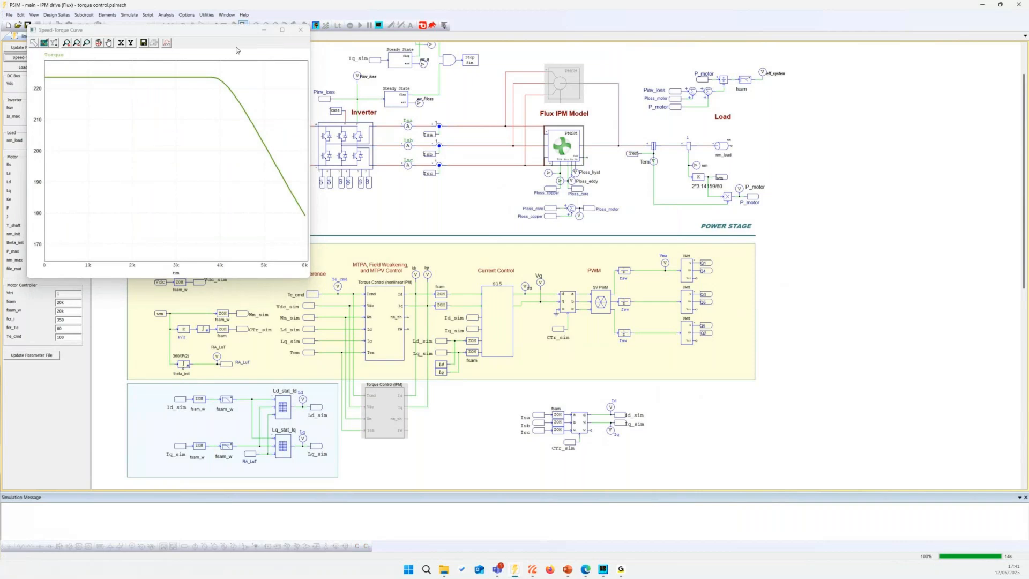
pyautogui.click(302, 33)
# - Maximize the presentation again and select the dq0 torque equation on the "Common issues with Flux models" slide
pyautogui.moveTo(586, 573)
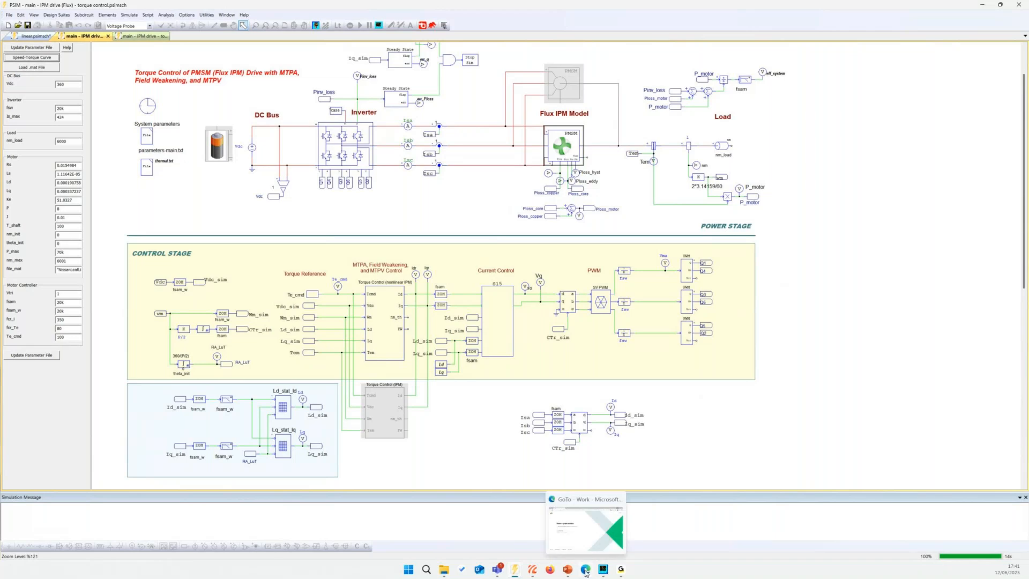
pyautogui.click(568, 570)
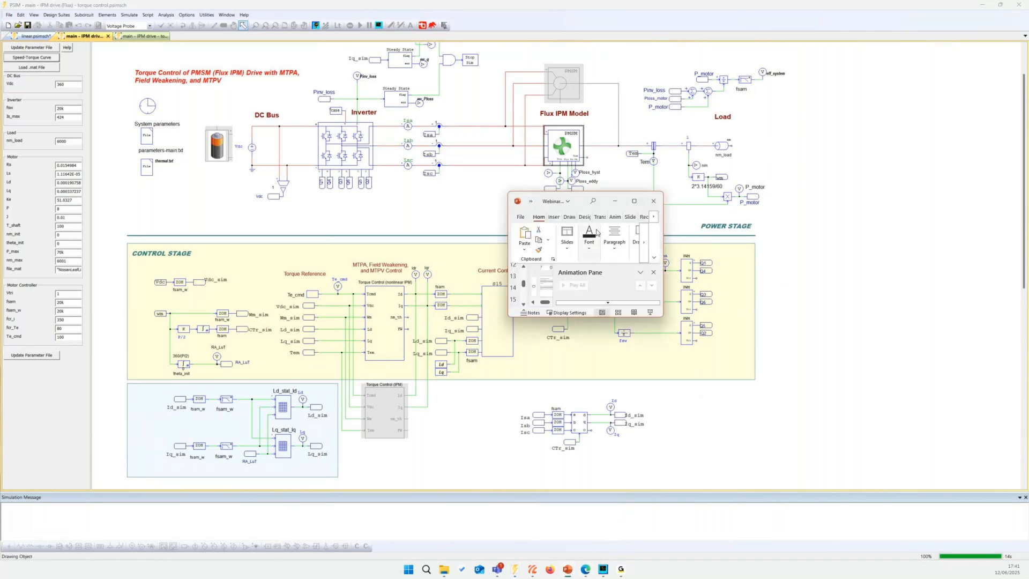
pyautogui.click(630, 203)
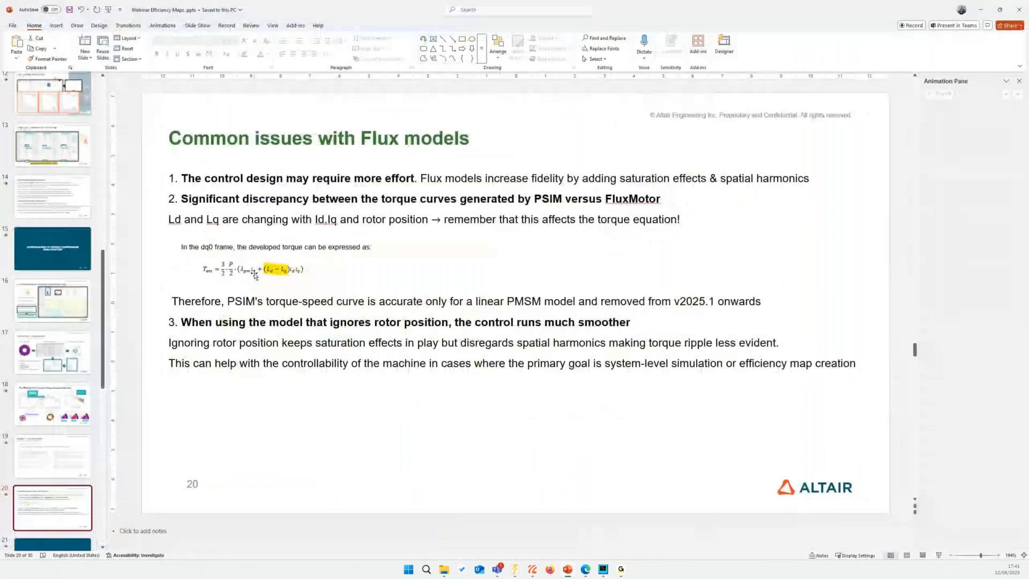
pyautogui.click(270, 273)
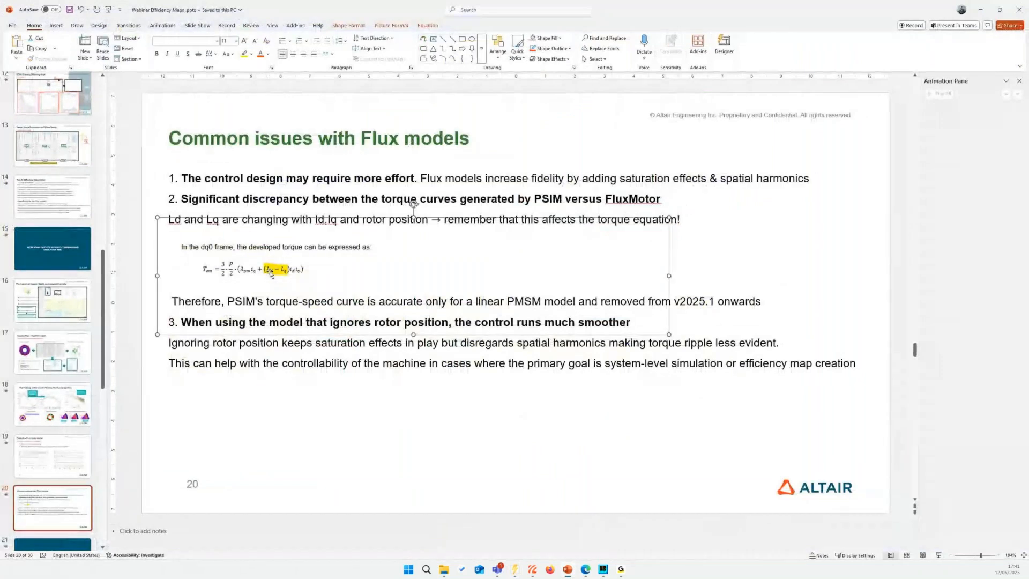
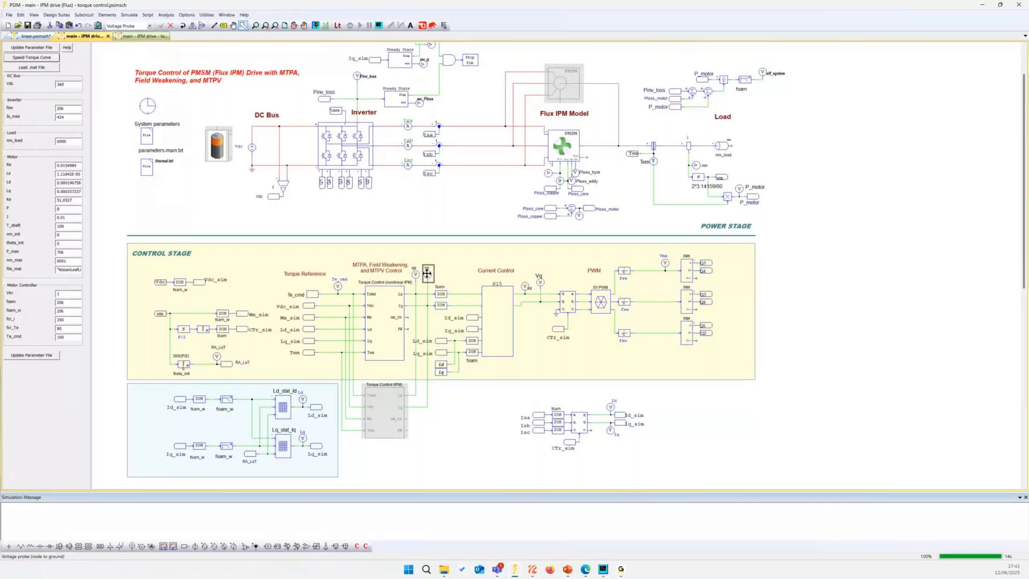
# - Examine the current reference probe and the Current Control block in the Flux drive's control stage
pyautogui.click(427, 274)
pyautogui.click(500, 299)
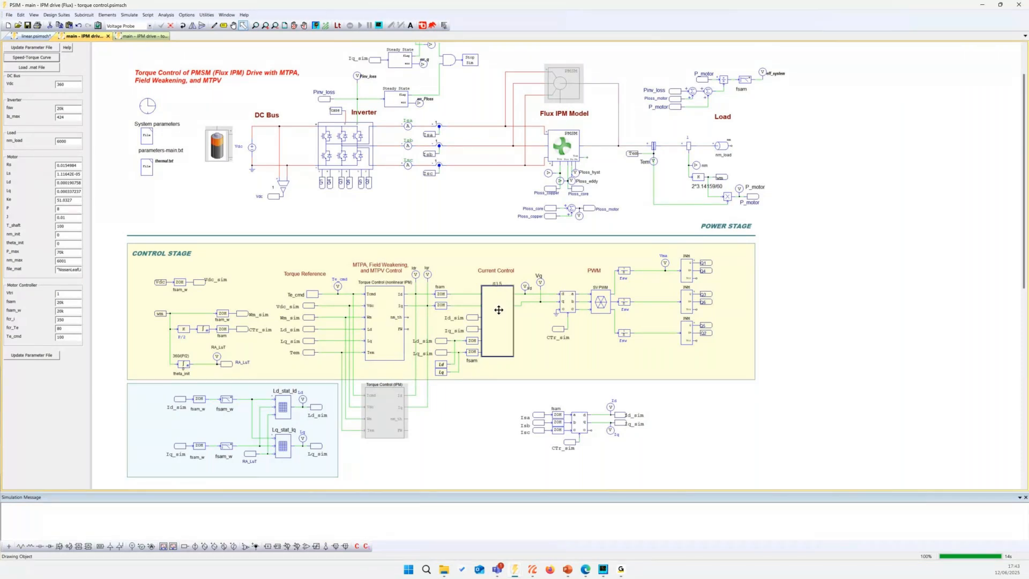
pyautogui.doubleClick(499, 311)
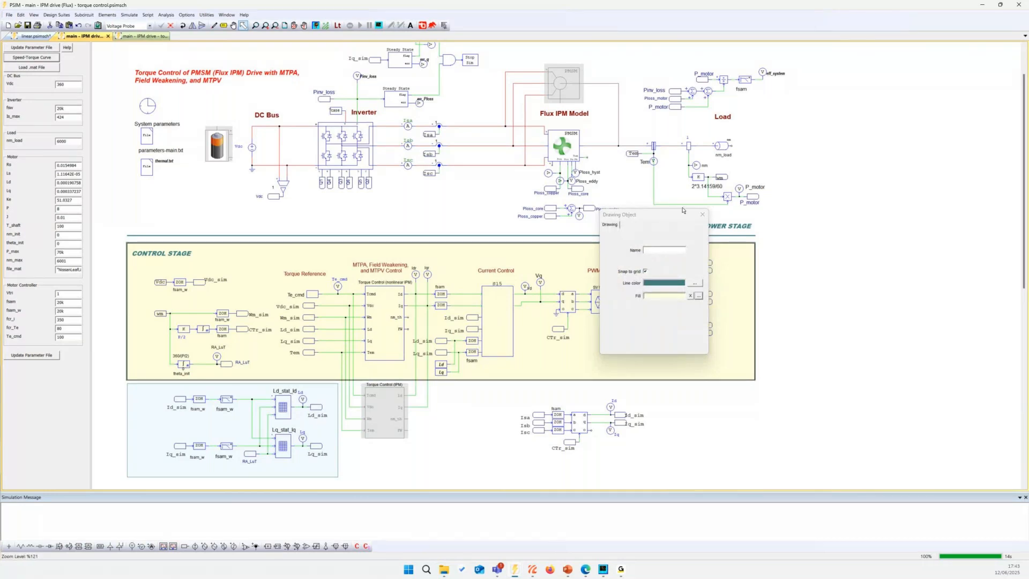
pyautogui.click(703, 214)
# - Set the motor controller's fcr_i parameter to 350
pyautogui.moveTo(68, 320); pyautogui.dragTo(32, 326)
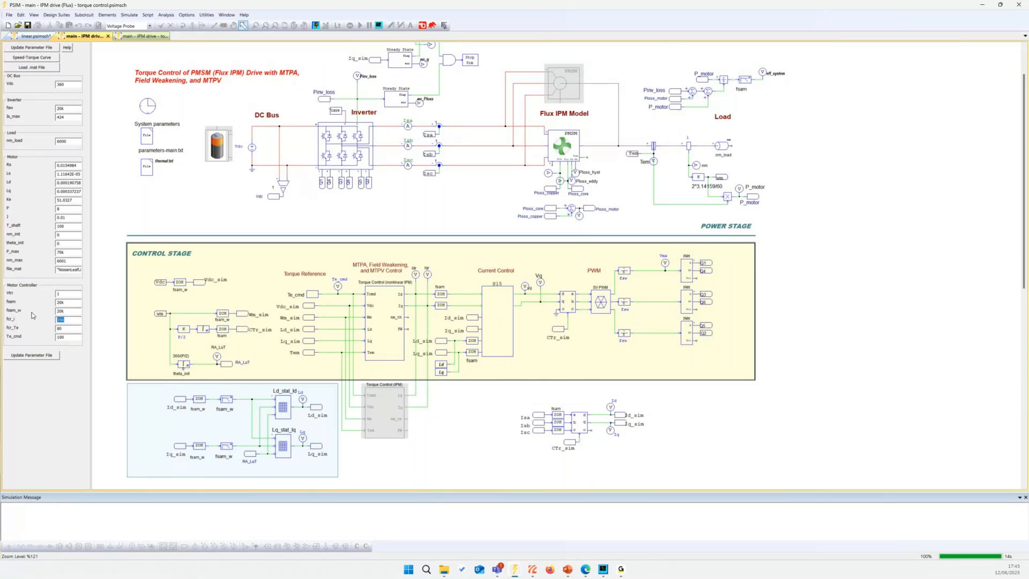
pyautogui.click(68, 320)
pyautogui.doubleClick(68, 320)
pyautogui.write('350')
pyautogui.click(178, 229)
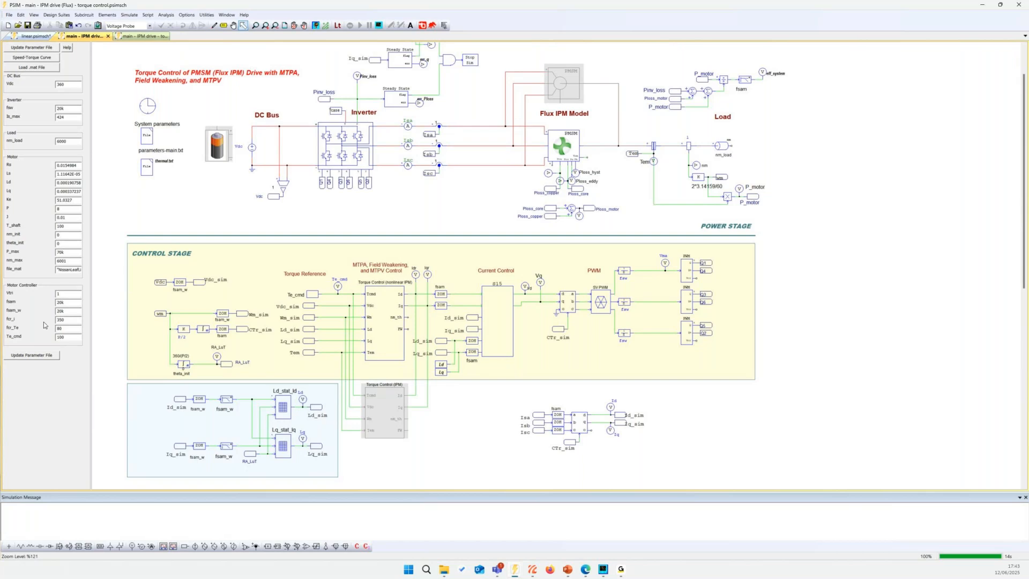
pyautogui.doubleClick(67, 319)
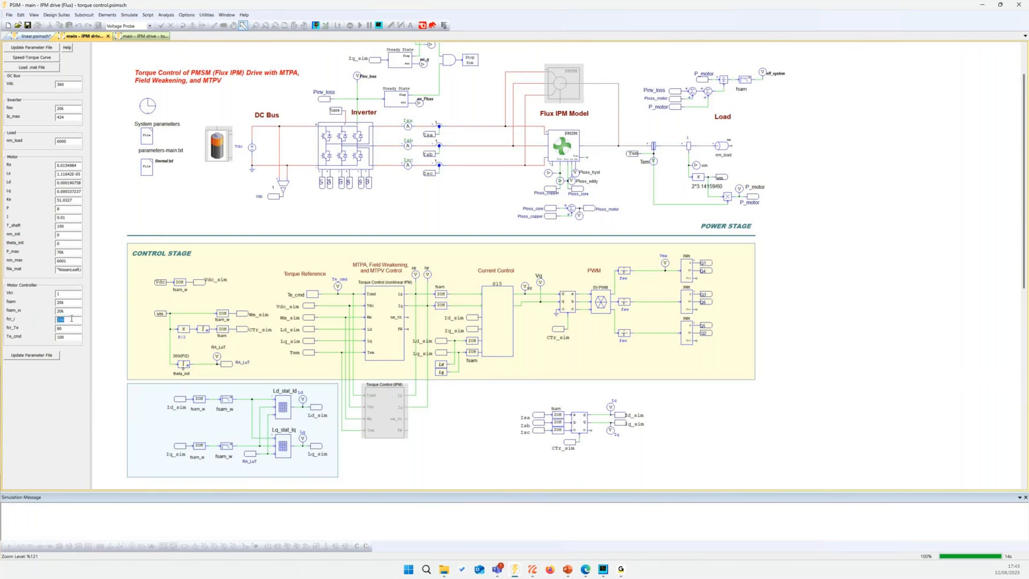
# - Open parameters-main.txt, examine the controller gains and the current loop phase margin PM_i, and close the file
pyautogui.doubleClick(144, 141)
pyautogui.scroll(-12, 201, 144)
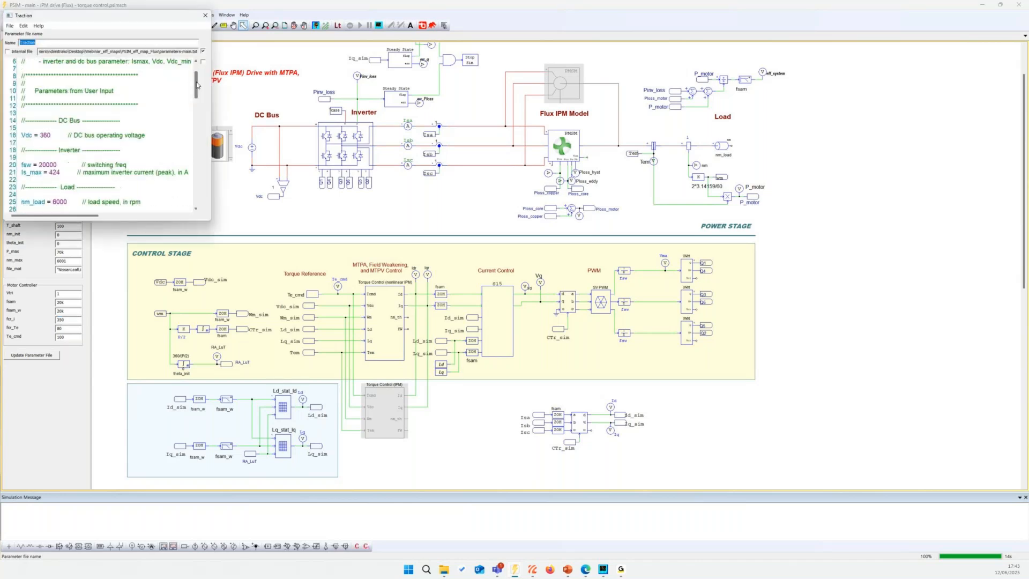
pyautogui.scroll(-9, 201, 143)
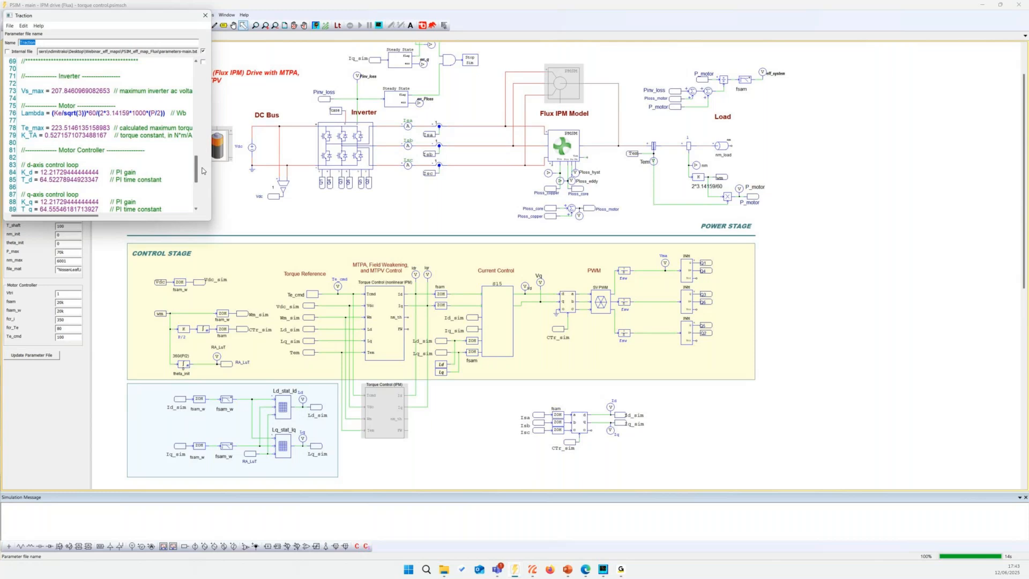
pyautogui.scroll(-1, 203, 181)
pyautogui.doubleClick(47, 157)
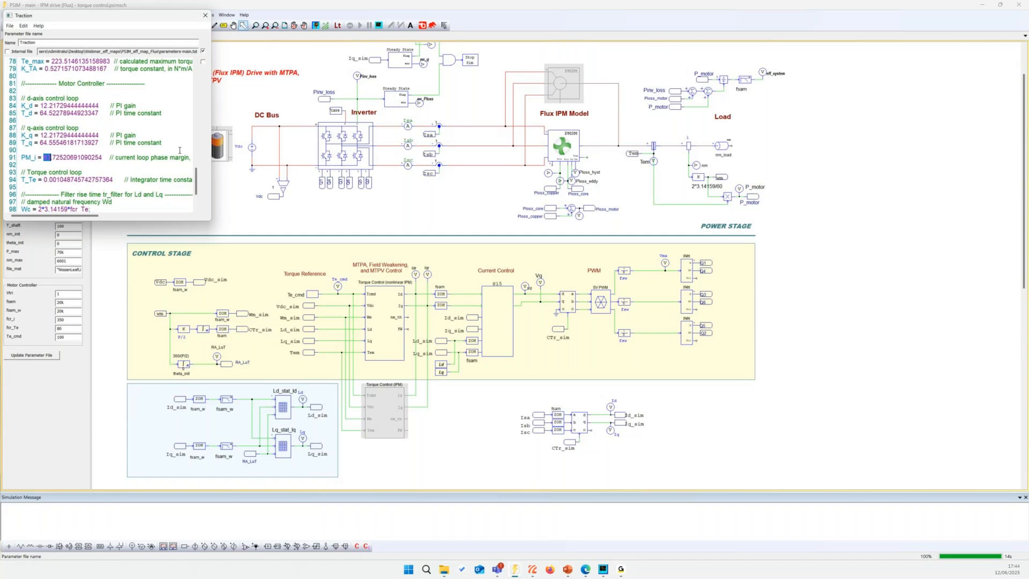
pyautogui.click(206, 15)
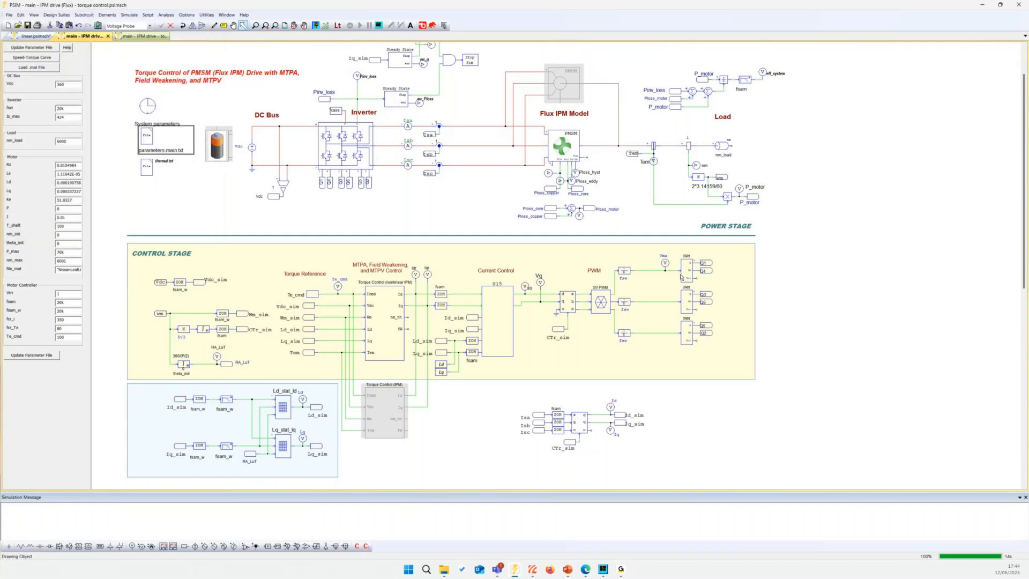
# - Examine the Vma modulation signal in an enlarged runtime graph against the Vtri parameter, and close the graph
pyautogui.rightClick(665, 262)
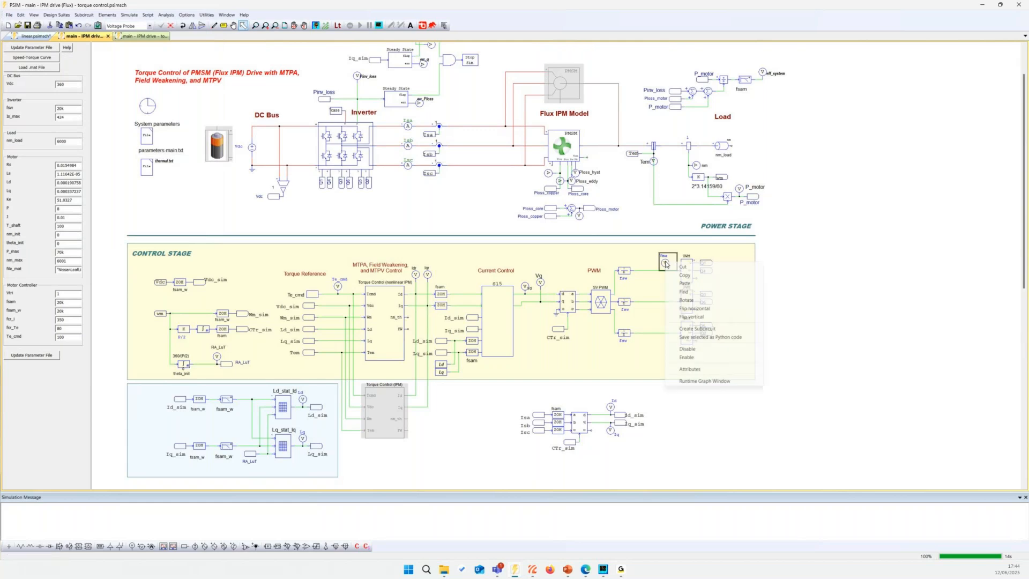
pyautogui.click(716, 381)
pyautogui.moveTo(145, 161); pyautogui.dragTo(675, 462)
pyautogui.moveTo(527, 252); pyautogui.dragTo(498, 241)
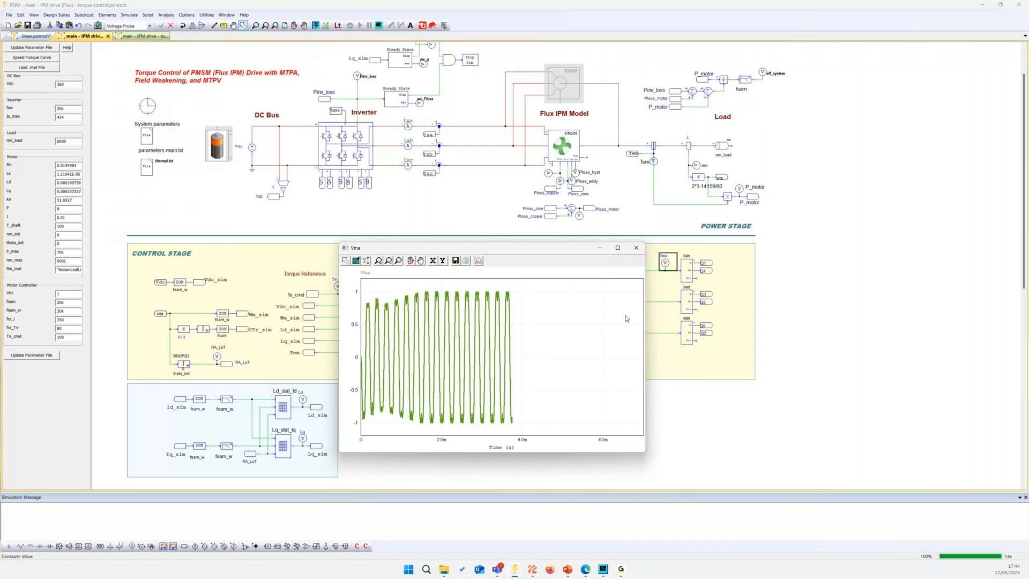
pyautogui.doubleClick(58, 293)
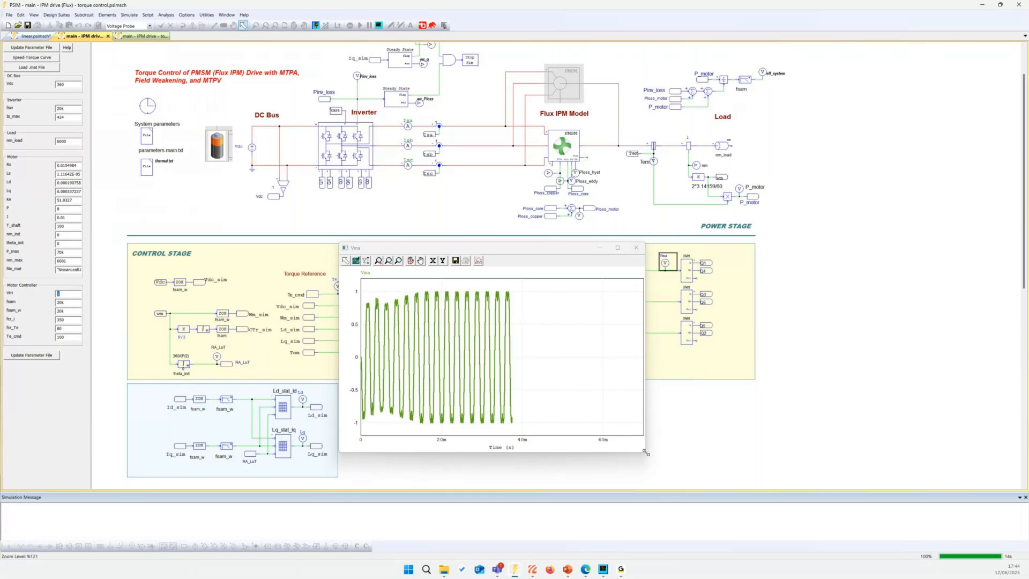
pyautogui.moveTo(645, 452); pyautogui.dragTo(831, 456)
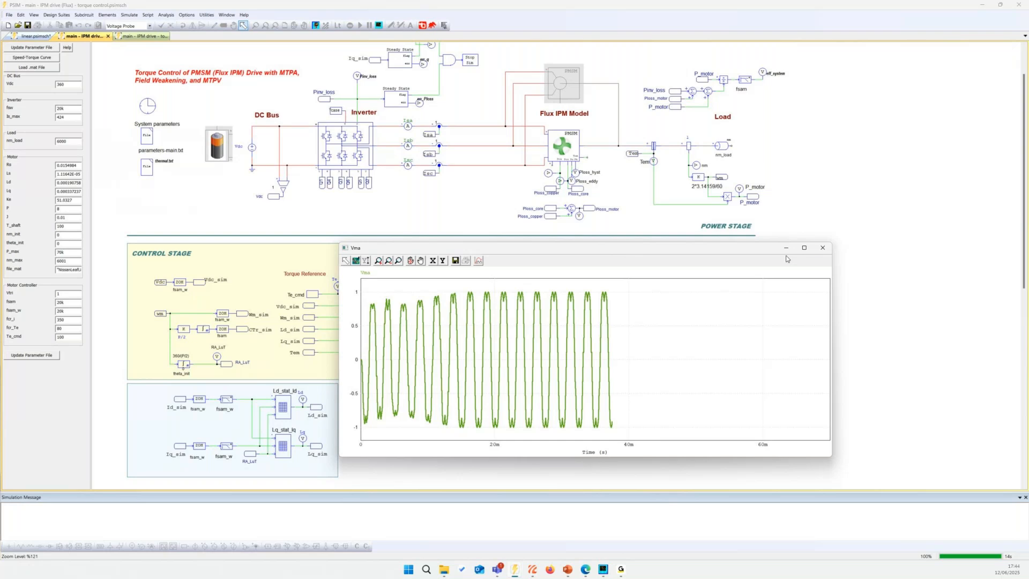
pyautogui.click(823, 248)
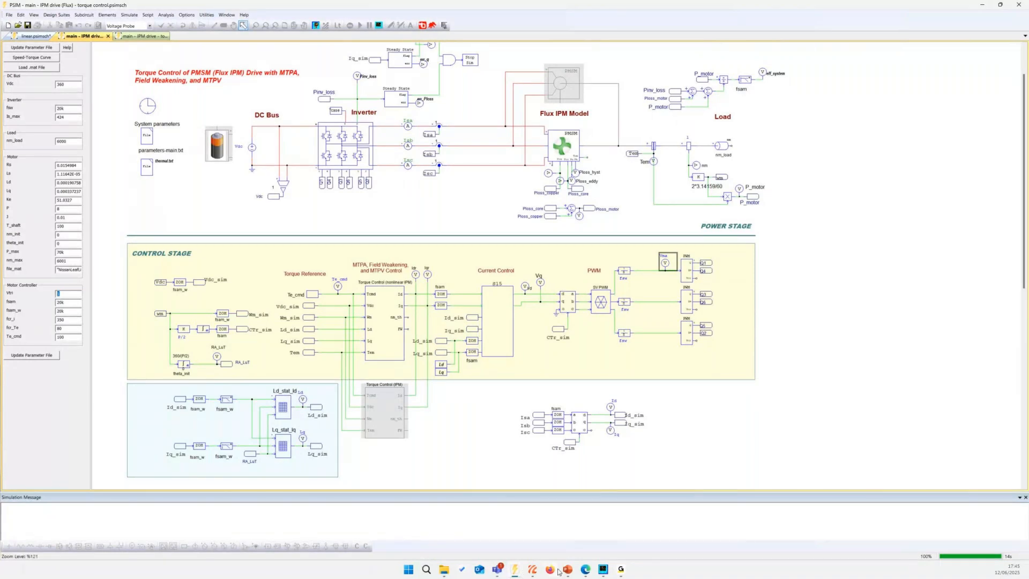
# - Switch to the PowerPoint presentation and read slide 14, "Tips for Efficiency Map creation", including the advice for Flux models
pyautogui.moveTo(549, 574)
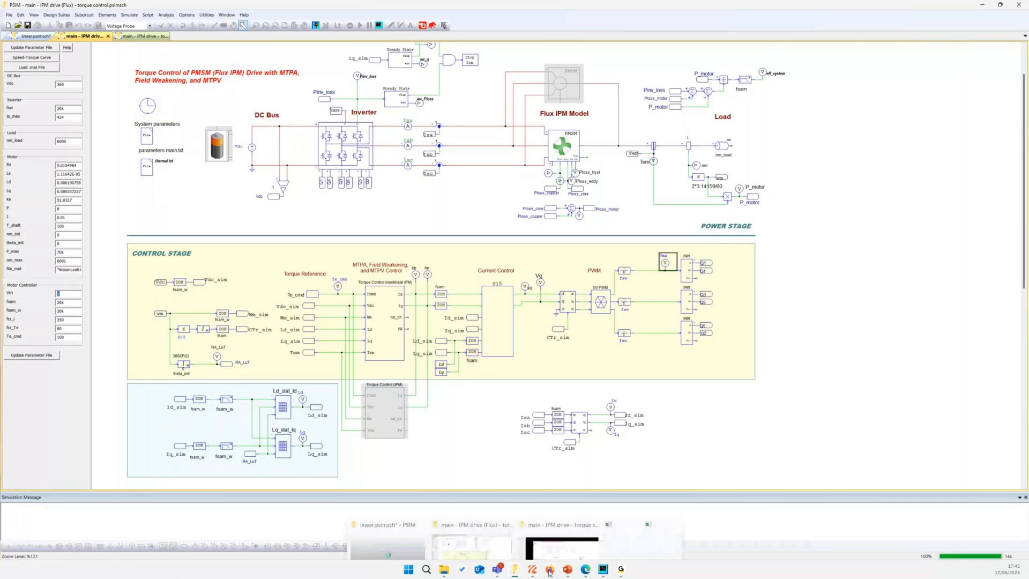
pyautogui.click(569, 572)
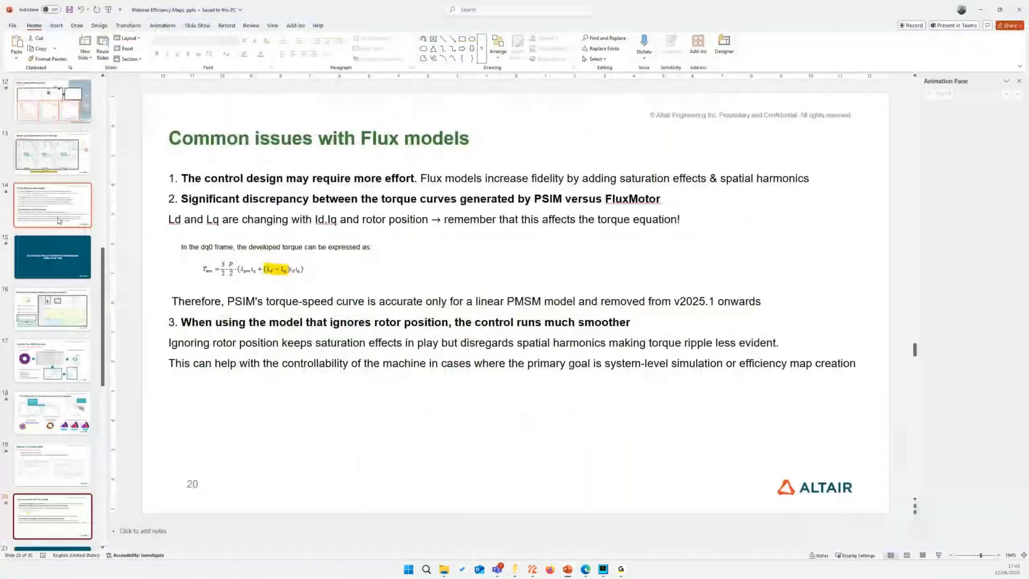
pyautogui.click(60, 220)
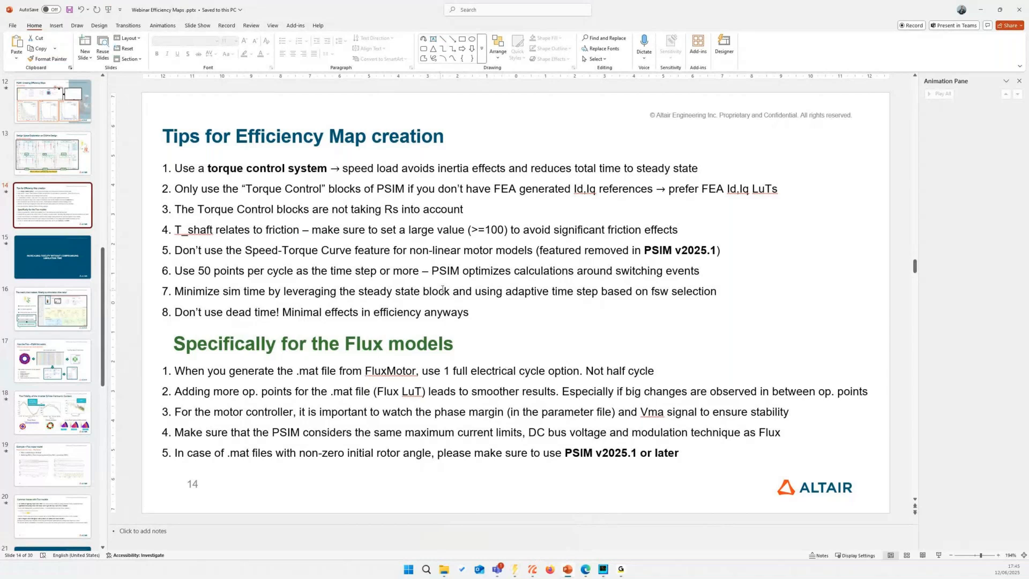
pyautogui.scroll(-2, 54, 335)
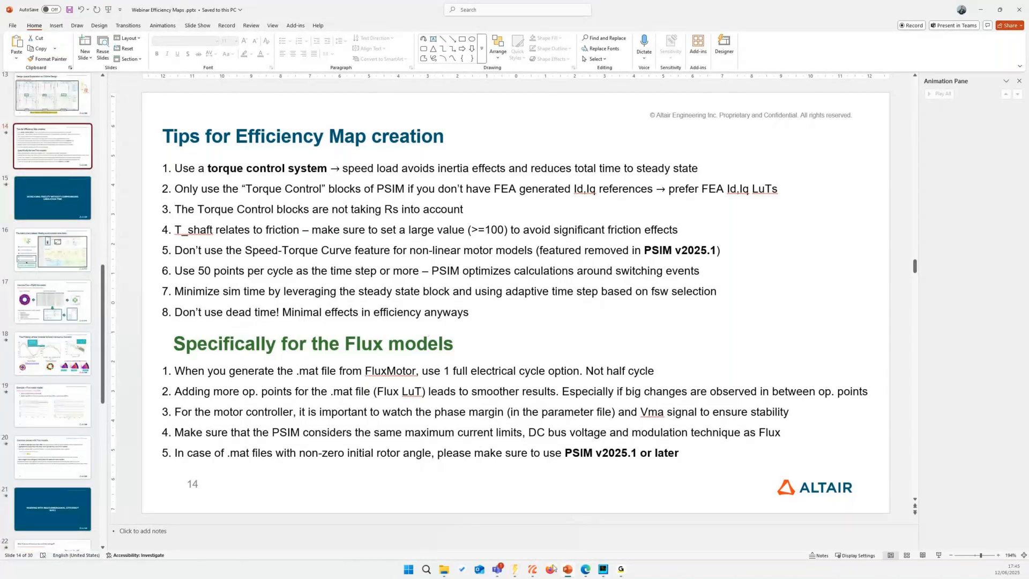
# - Switch to HyperStudy, view the model definition in Study_1's setup, and bring up the KIA_one study
pyautogui.click(533, 569)
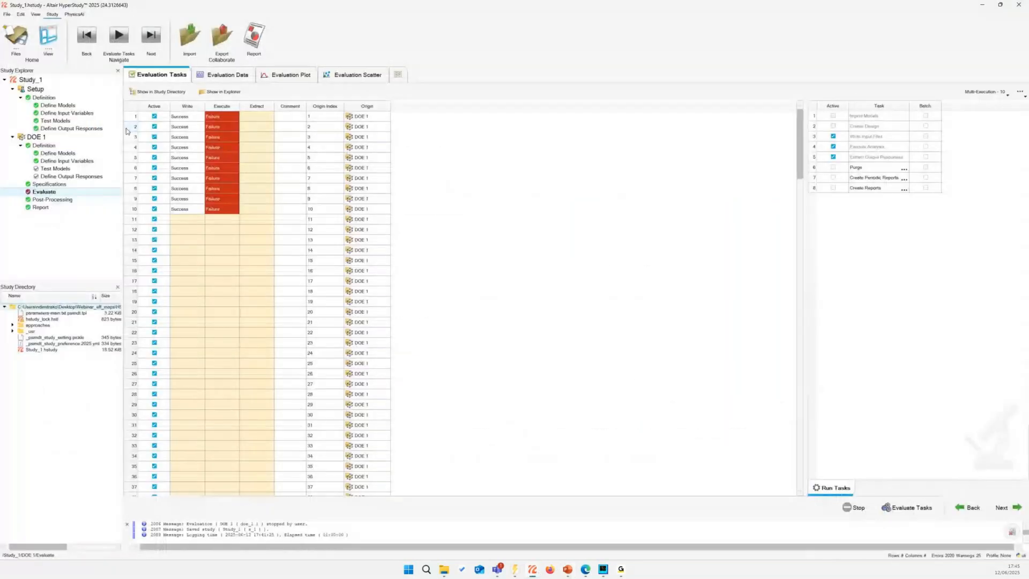
pyautogui.click(57, 105)
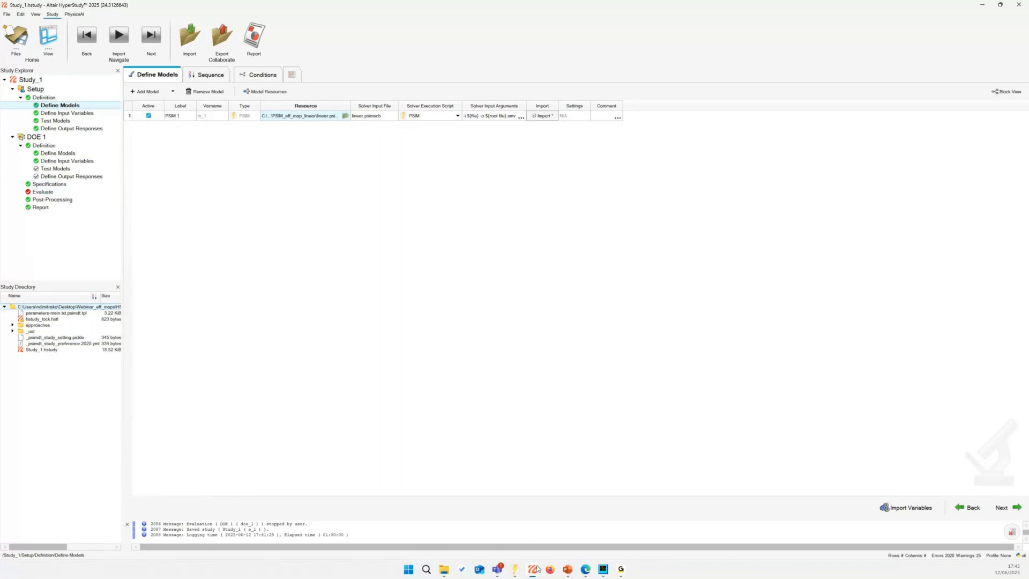
pyautogui.moveTo(537, 570)
pyautogui.click(429, 530)
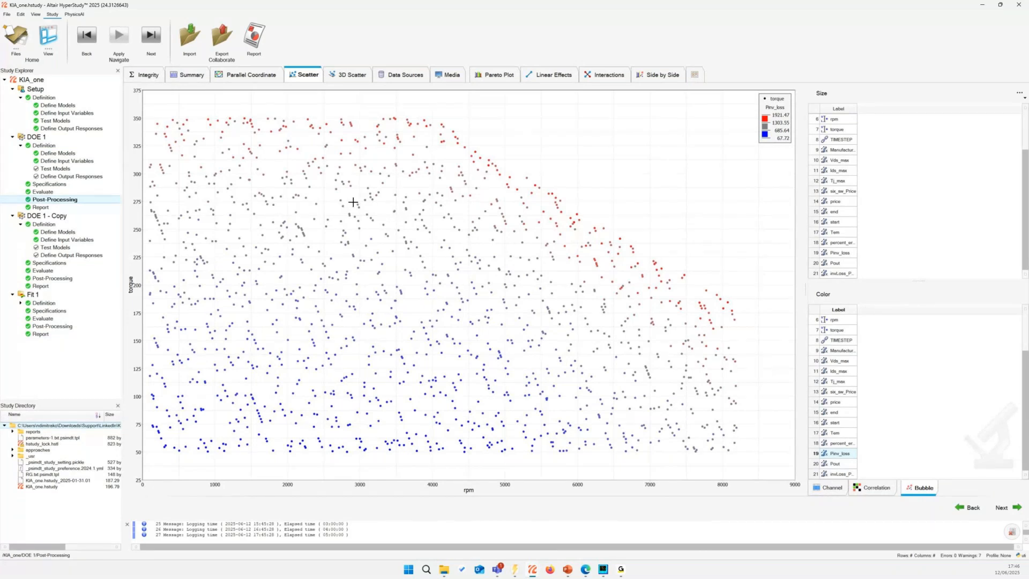
# - Open Fit 1's post-processing trade-off in KIA_one and examine an enlarged, rotated Pinv_loss surface over rpm and torque
pyautogui.click(52, 326)
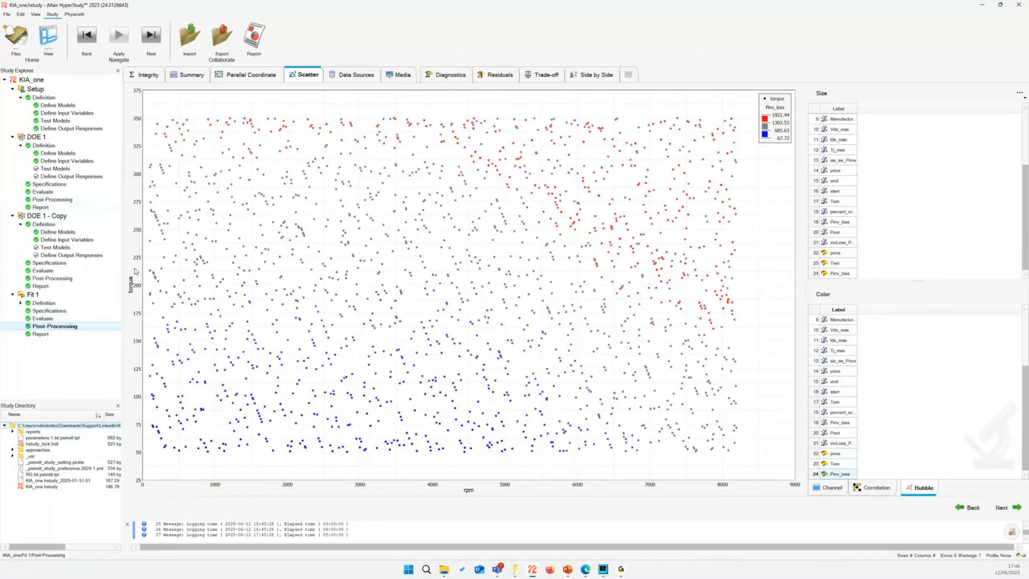
pyautogui.click(65, 295)
pyautogui.click(543, 75)
pyautogui.moveTo(500, 282); pyautogui.dragTo(547, 330)
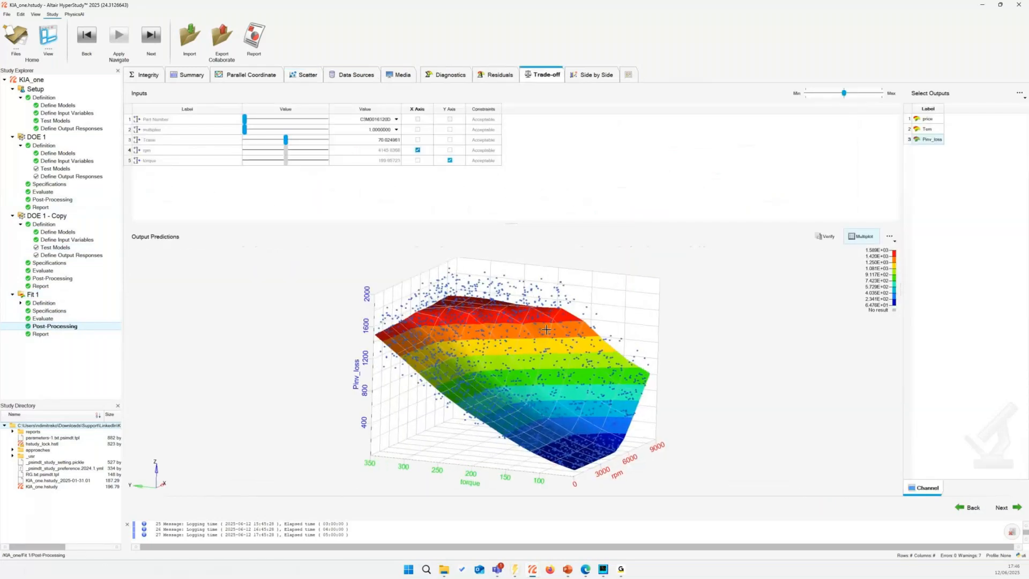
pyautogui.moveTo(498, 223); pyautogui.dragTo(498, 184)
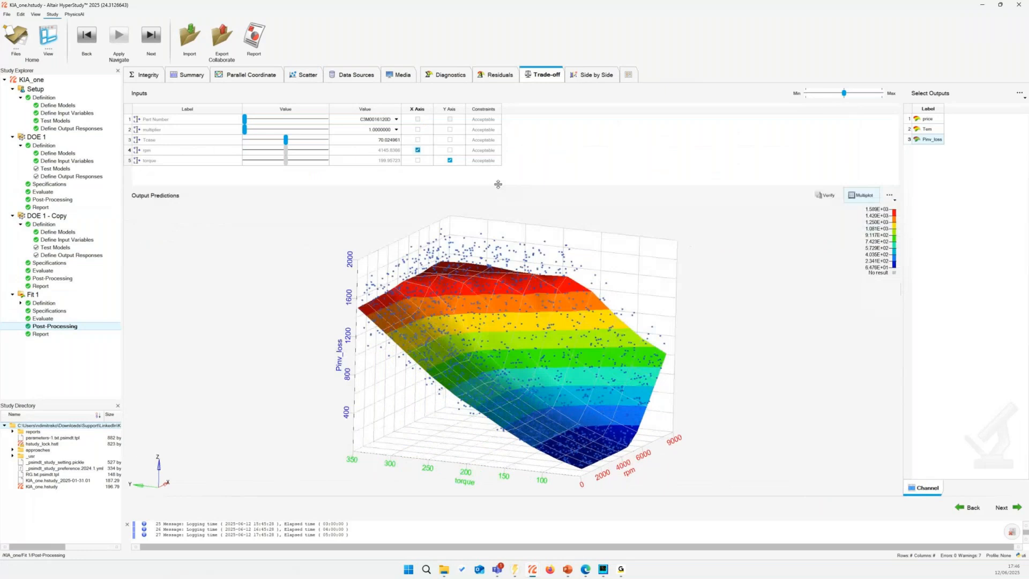
pyautogui.moveTo(509, 263); pyautogui.dragTo(622, 327)
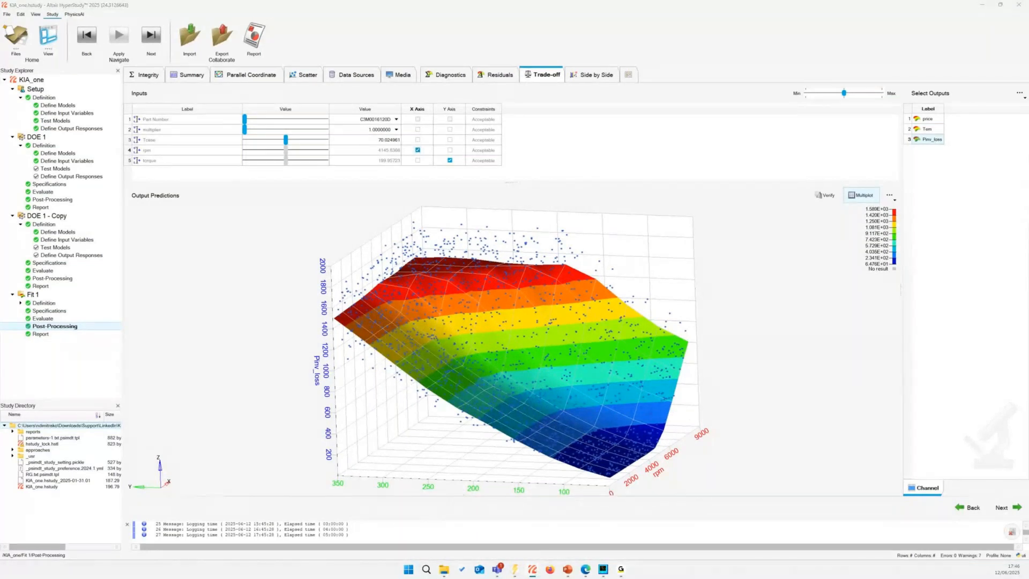
# - Switch to the study named two and show Fit 1's trade-off Pinv_loss surface in an enlarged plot
pyautogui.moveTo(0, 43); pyautogui.dragTo(635, 119)
pyautogui.click(777, 118)
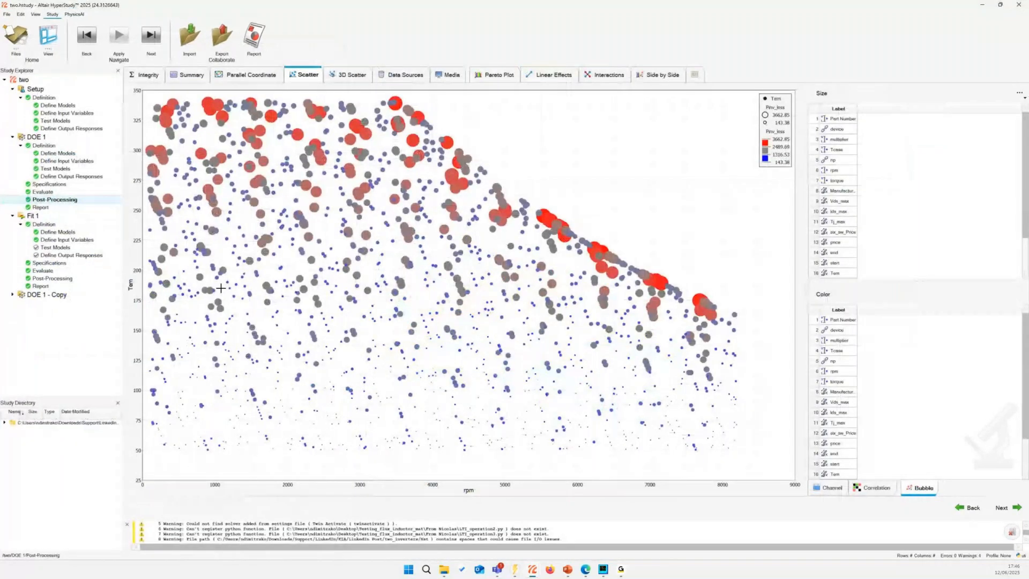
pyautogui.click(54, 278)
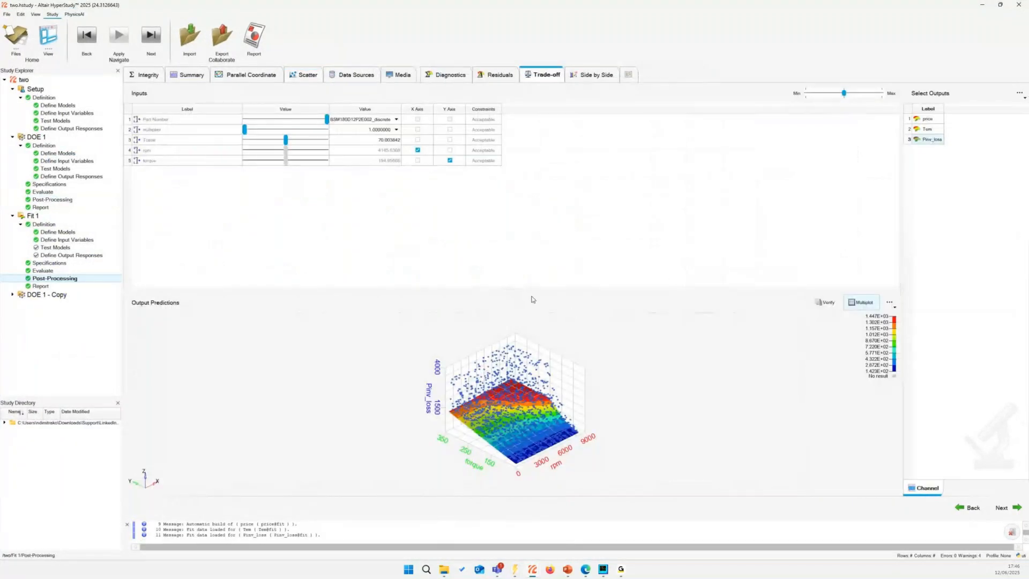
pyautogui.moveTo(526, 288); pyautogui.dragTo(526, 155)
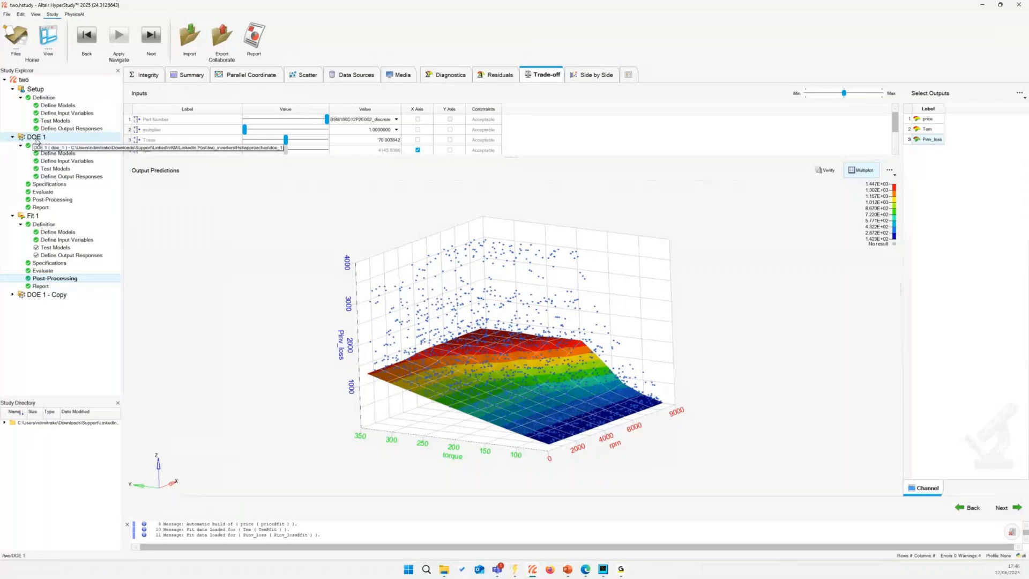
pyautogui.moveTo(423, 353); pyautogui.dragTo(507, 371)
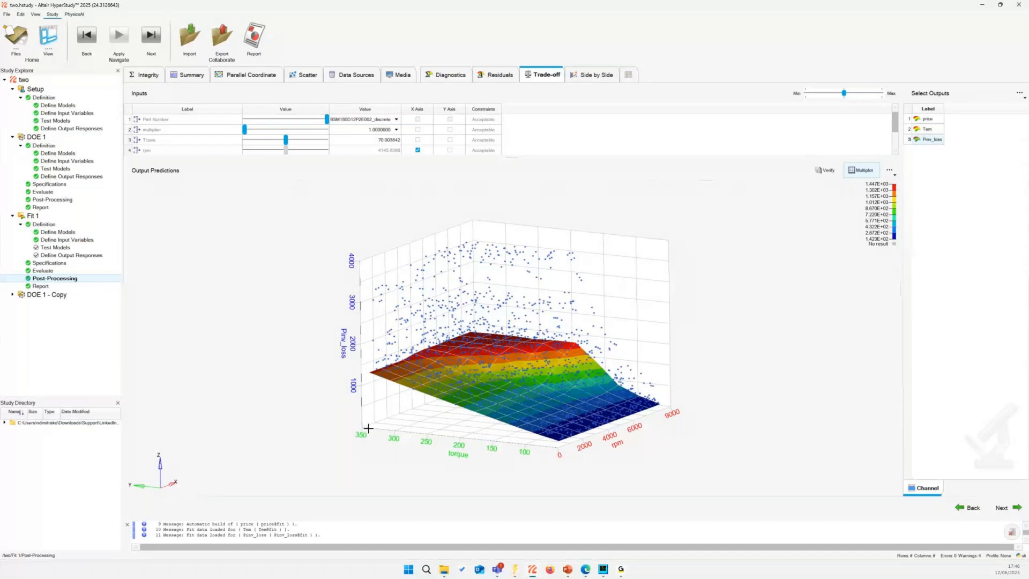
# - Look through the available Part Number and multiplier choices for the trade-off inputs
pyautogui.click(389, 123)
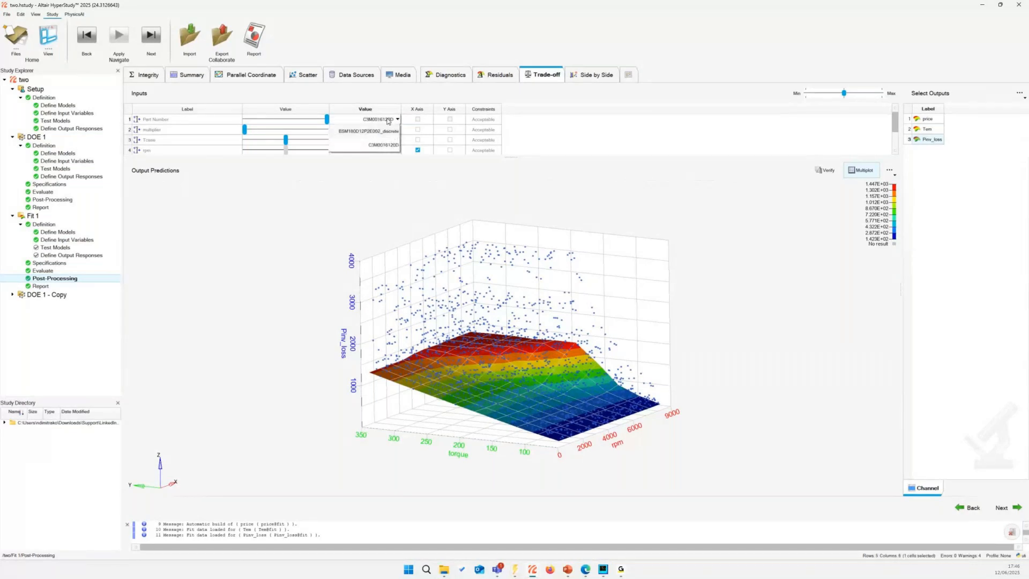
pyautogui.click(392, 119)
pyautogui.click(392, 119)
pyautogui.click(394, 133)
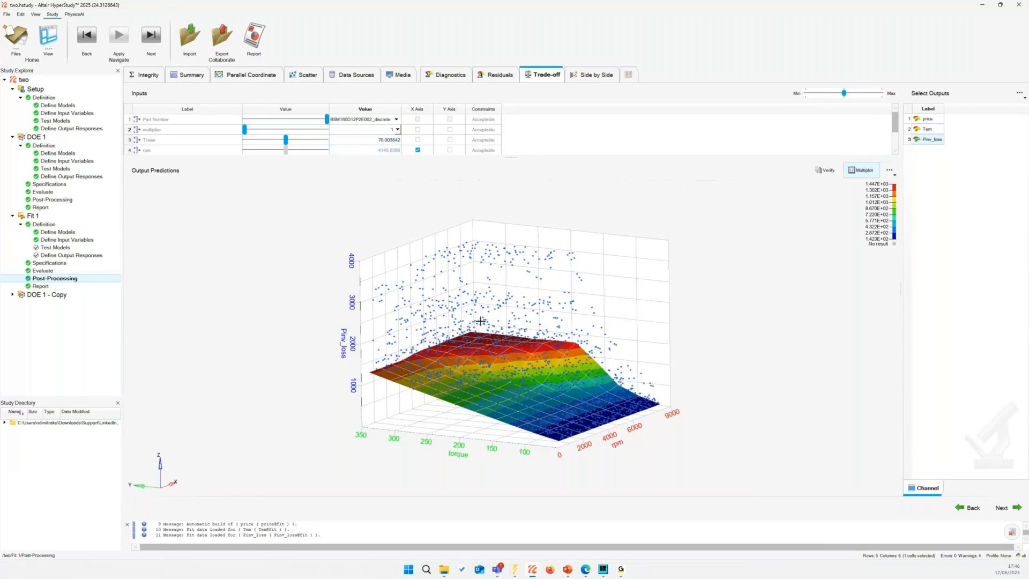
# - Examine the Pinv_loss surface for a multiplier of 1 from several angles and probe points on it
pyautogui.moveTo(481, 320); pyautogui.dragTo(448, 251)
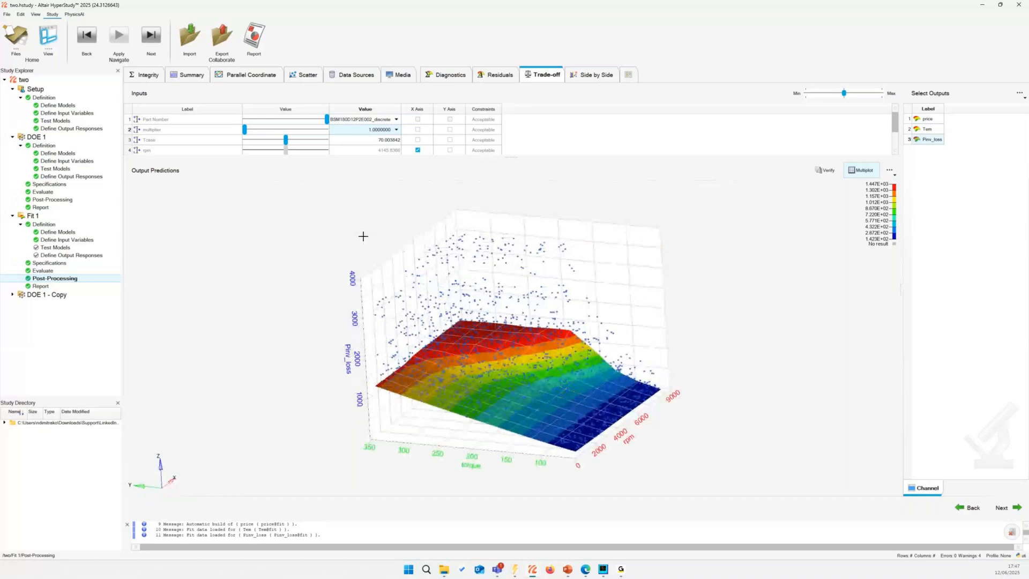
pyautogui.moveTo(364, 236); pyautogui.dragTo(355, 233)
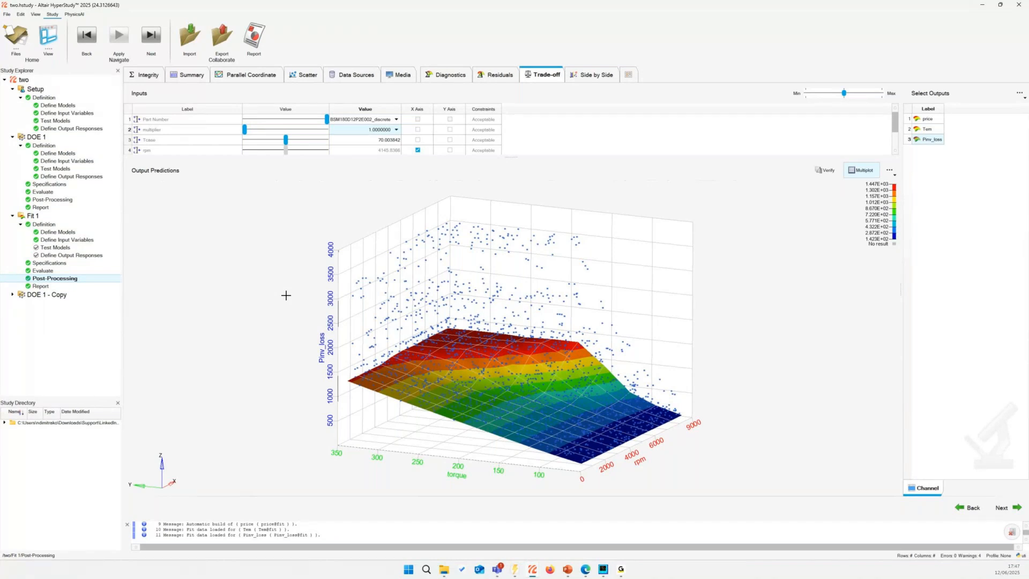
pyautogui.moveTo(653, 426)
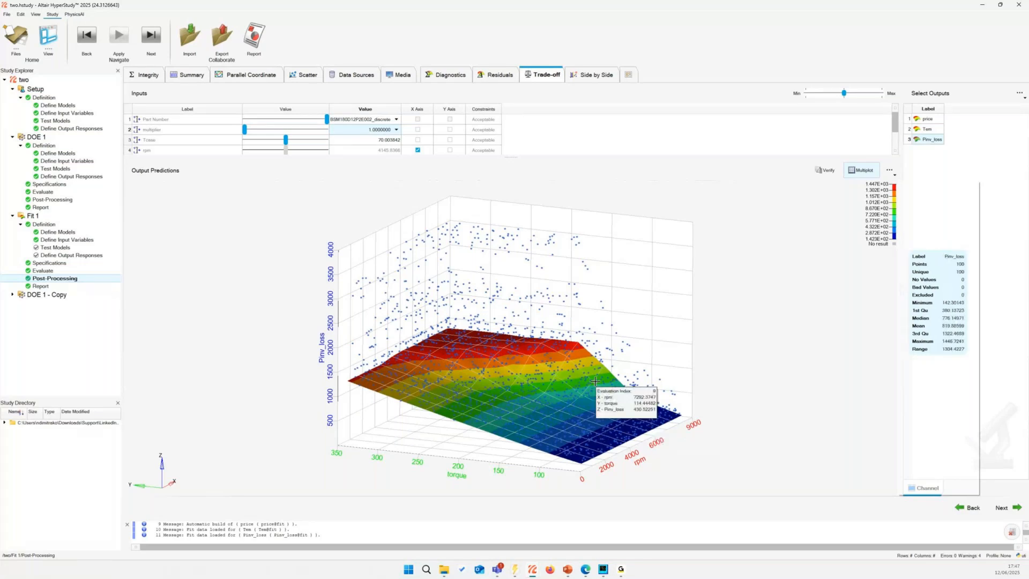
pyautogui.moveTo(558, 372)
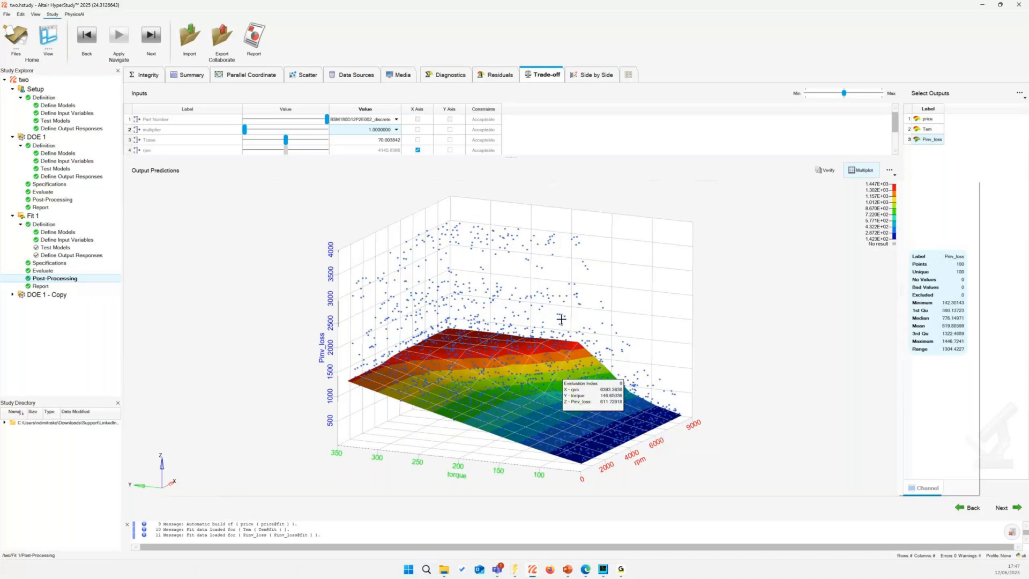
pyautogui.moveTo(546, 348); pyautogui.dragTo(469, 385)
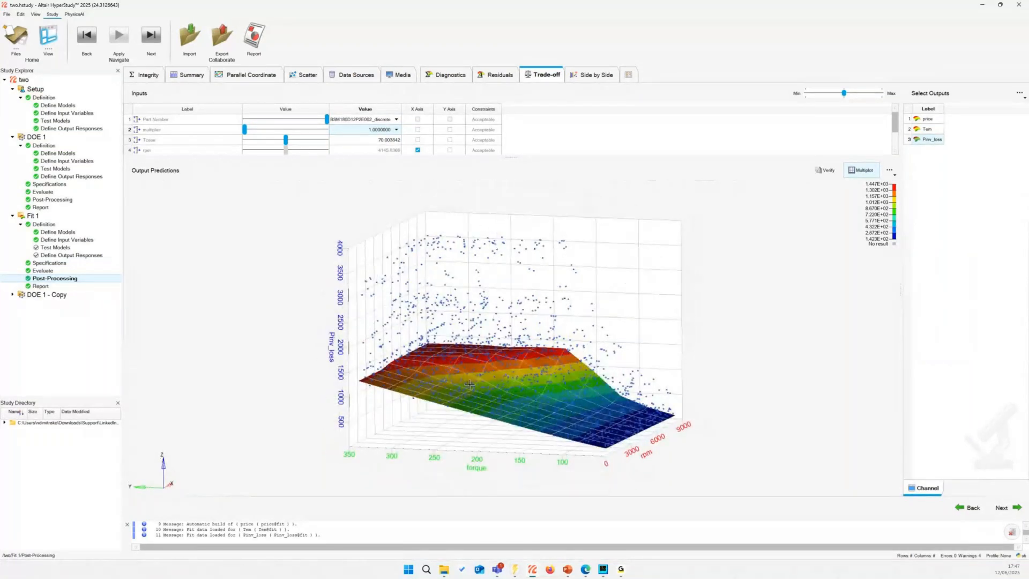
pyautogui.moveTo(470, 385)
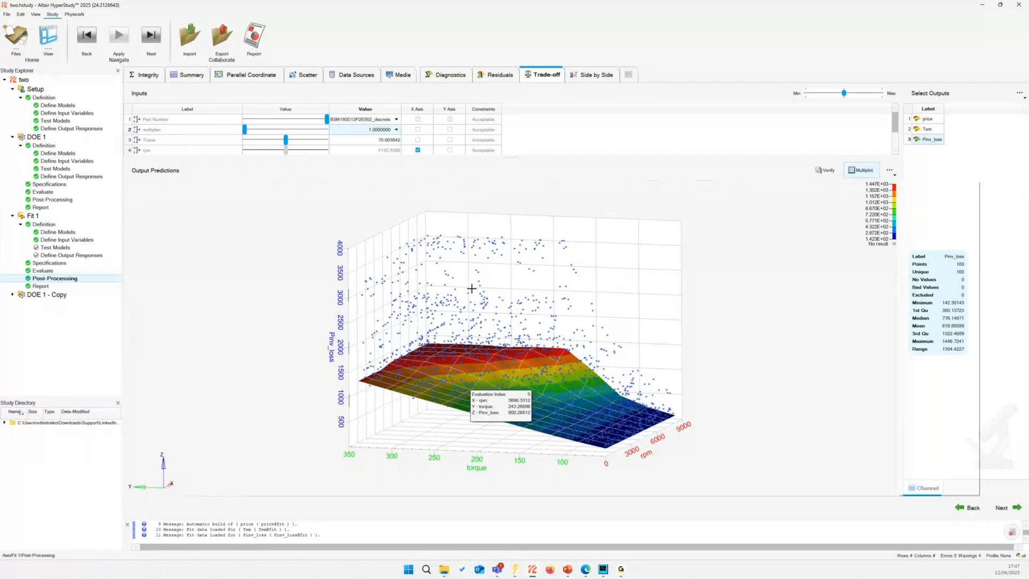
# - Set the trade-off multiplier to 4 and the Part Number to BSM180D12P2E002_discrete
pyautogui.click(383, 139)
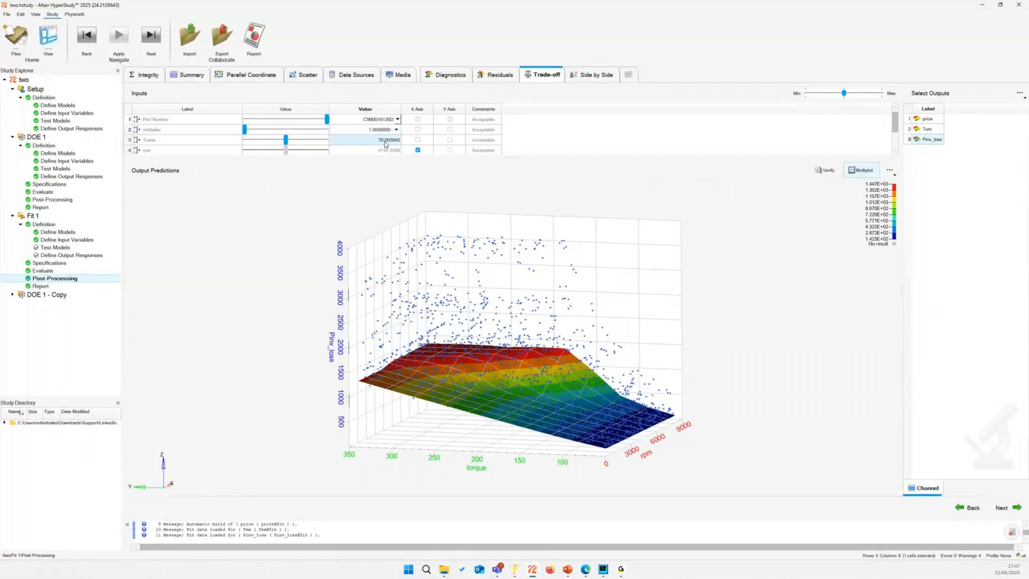
pyautogui.click(392, 130)
pyautogui.click(383, 159)
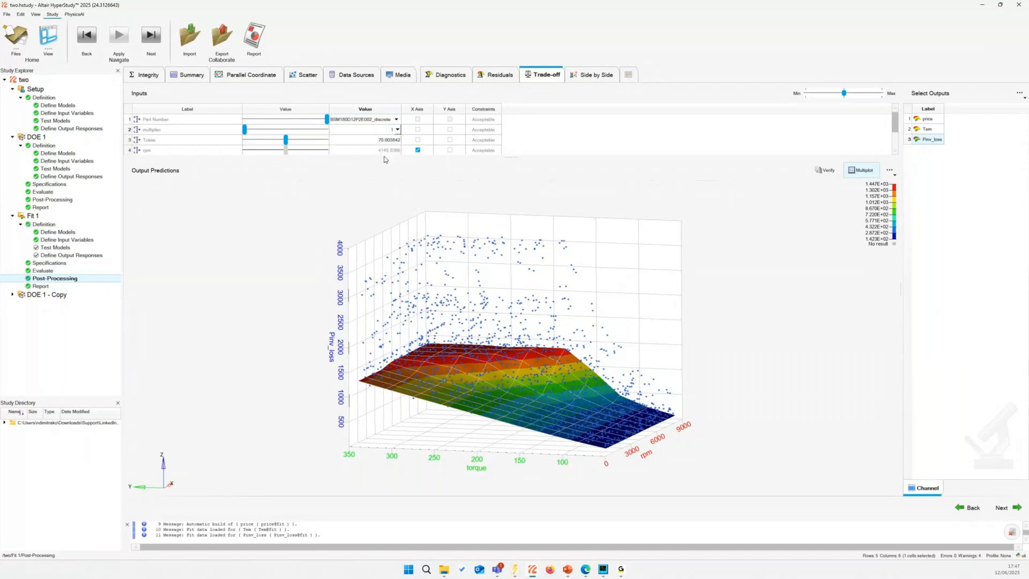
pyautogui.click(394, 119)
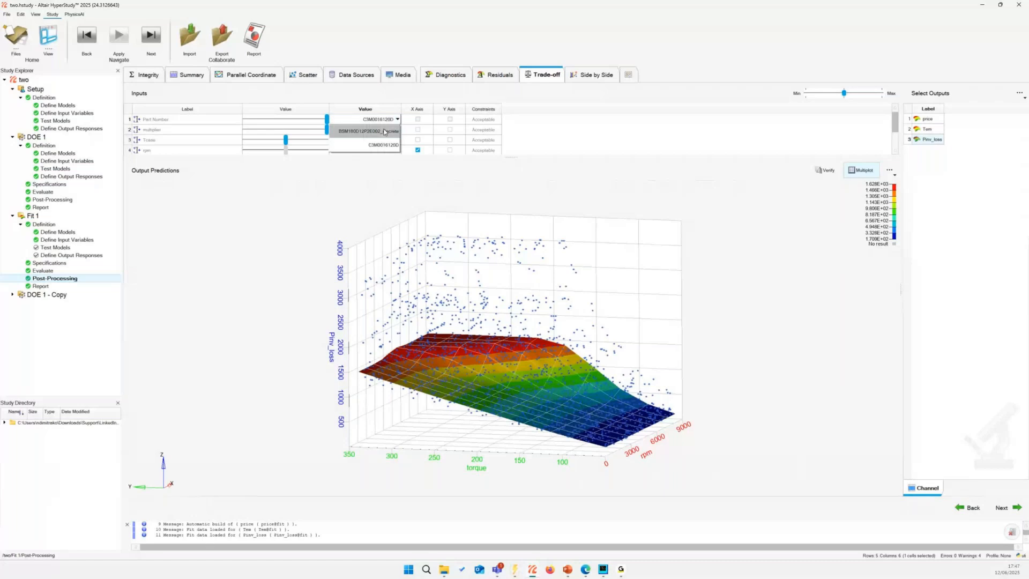
pyautogui.click(383, 132)
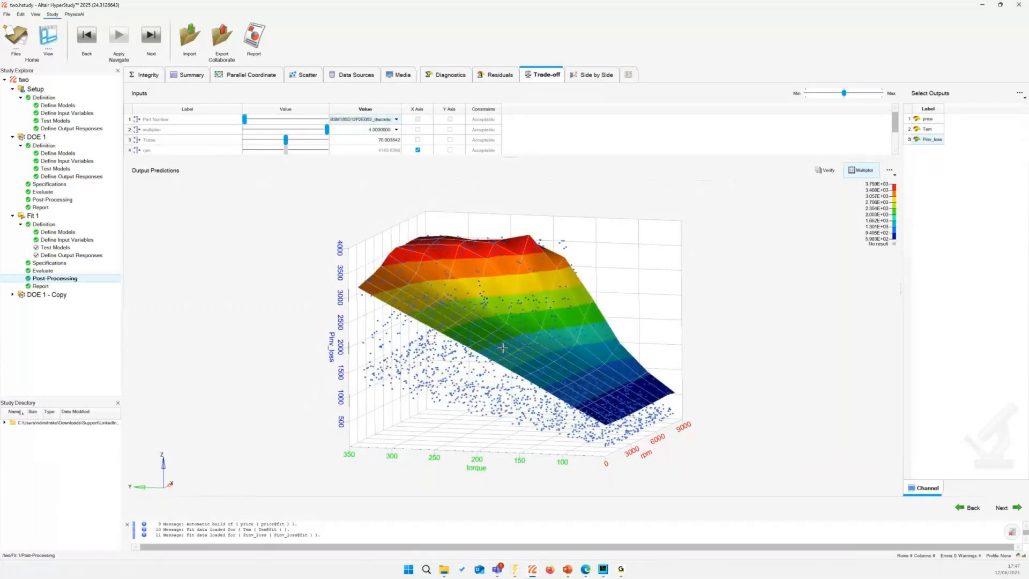
# - Rotate the Pinv_loss surface for the multiplier of 4 and examine its shape against the sample points
pyautogui.moveTo(503, 348); pyautogui.dragTo(516, 355)
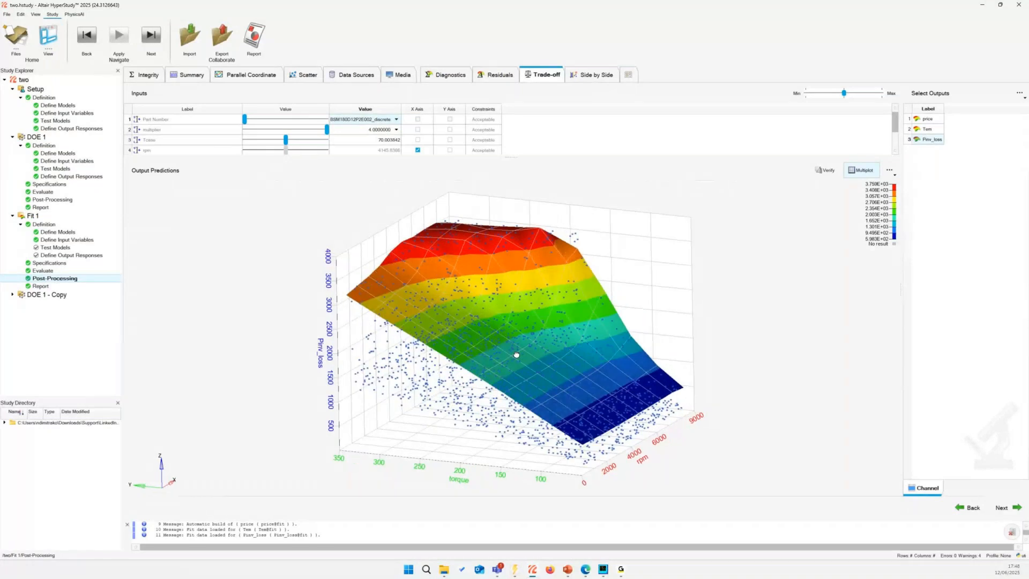
pyautogui.click(511, 355)
pyautogui.moveTo(582, 242); pyautogui.dragTo(468, 337)
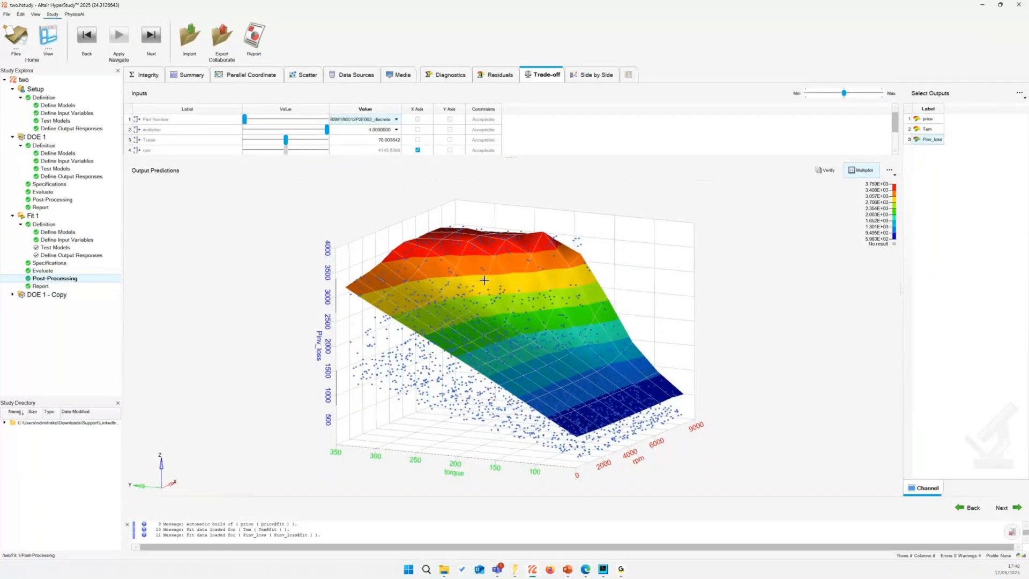
pyautogui.moveTo(484, 279)
# - Switch to PowerPoint, present the "Let's visualize the design space" slide through both inverter scenarios, and end the slide show
pyautogui.click(567, 569)
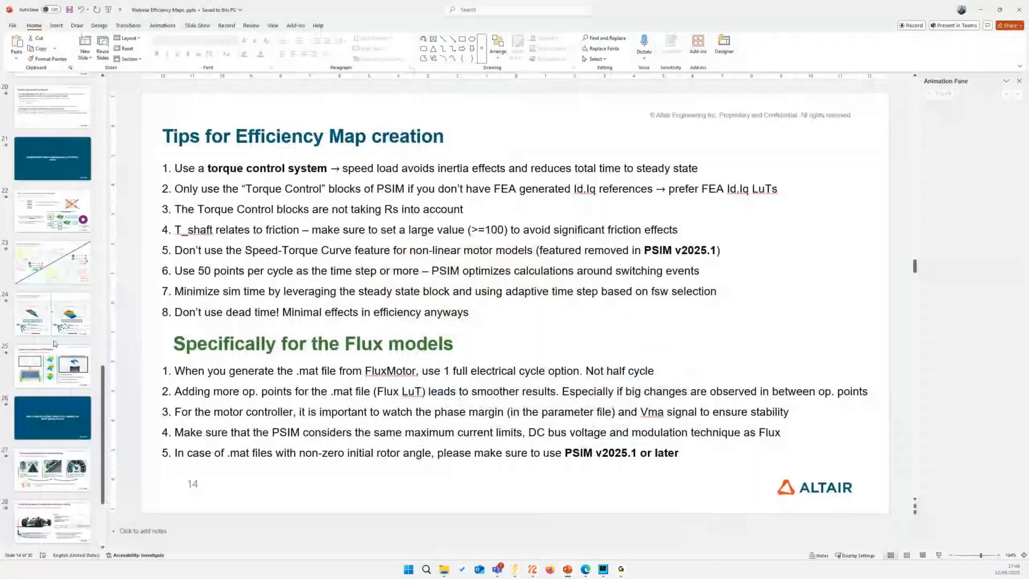
pyautogui.click(54, 350)
pyautogui.hotkey('shift', 'F5')
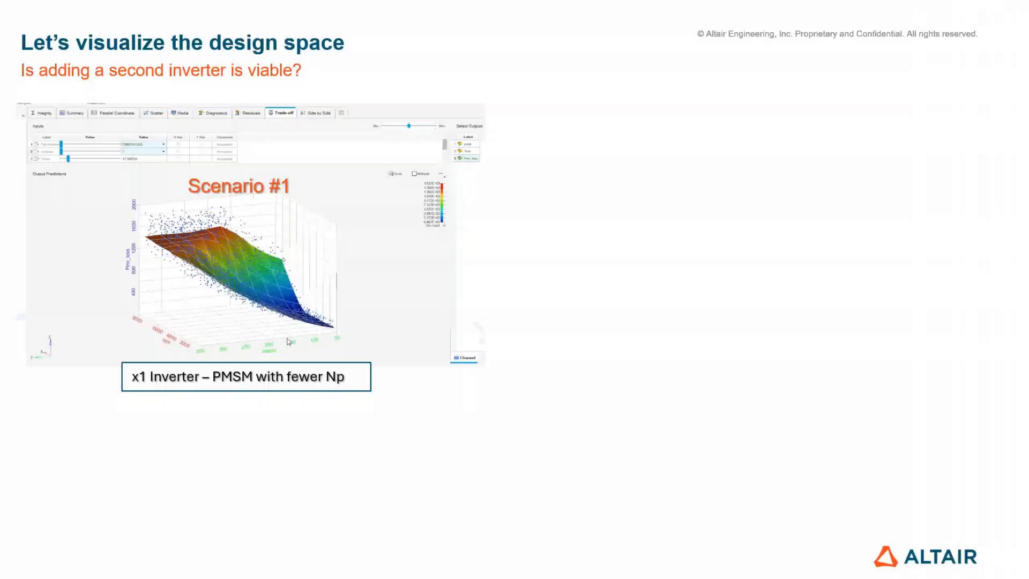
pyautogui.press('Right')
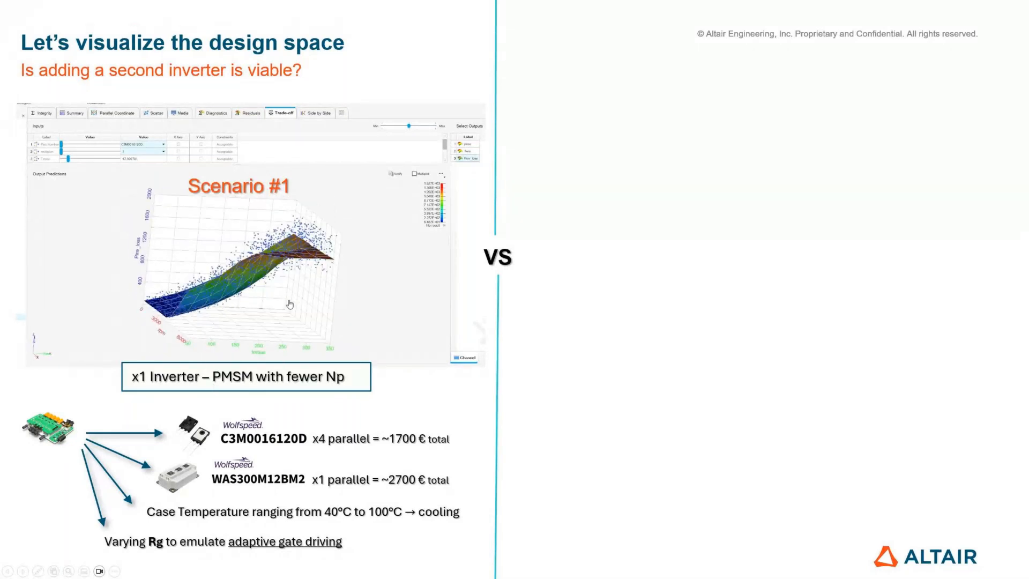
pyautogui.press('Right')
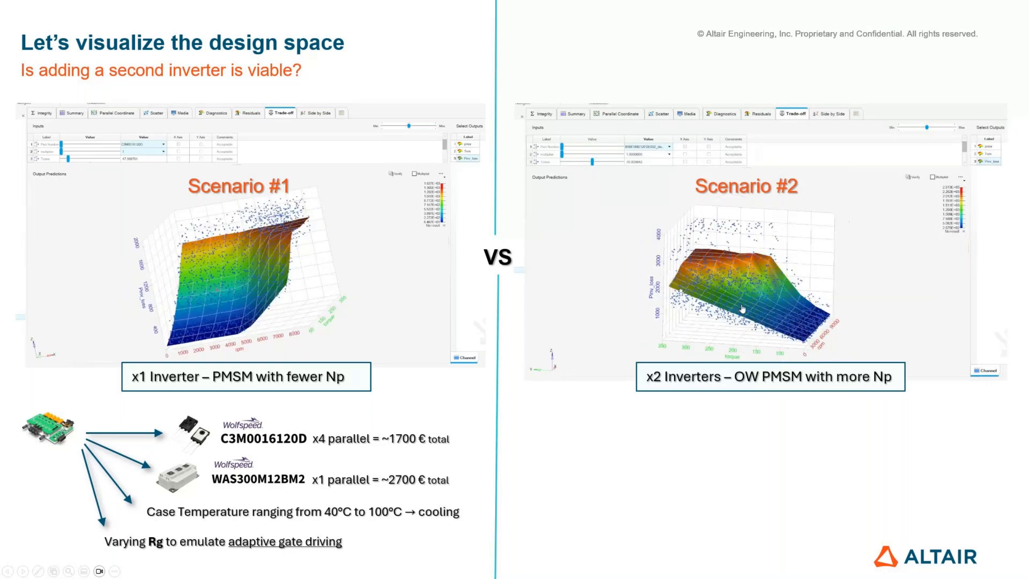
pyautogui.press('Right')
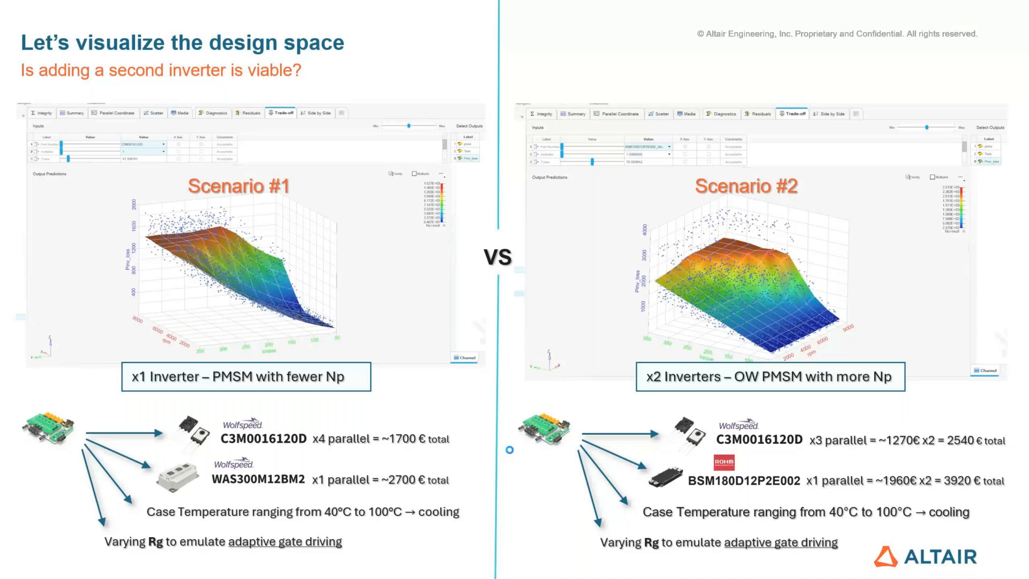
pyautogui.press('Escape')
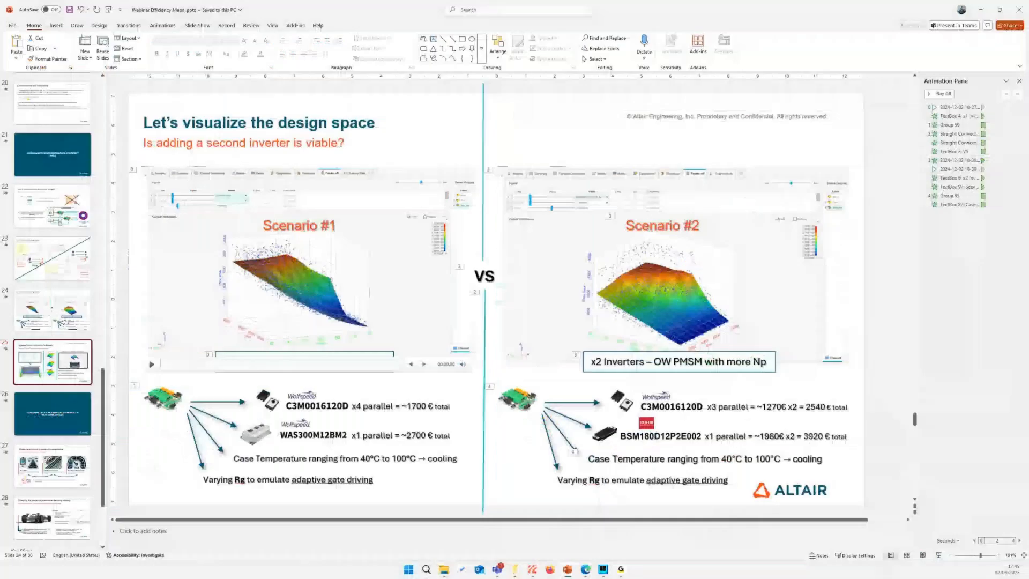
# - Advance to the "System Simulation with Fit Models" slide, return to HyperStudy, and launch Twin Activate
pyautogui.scroll(-1, 48, 399)
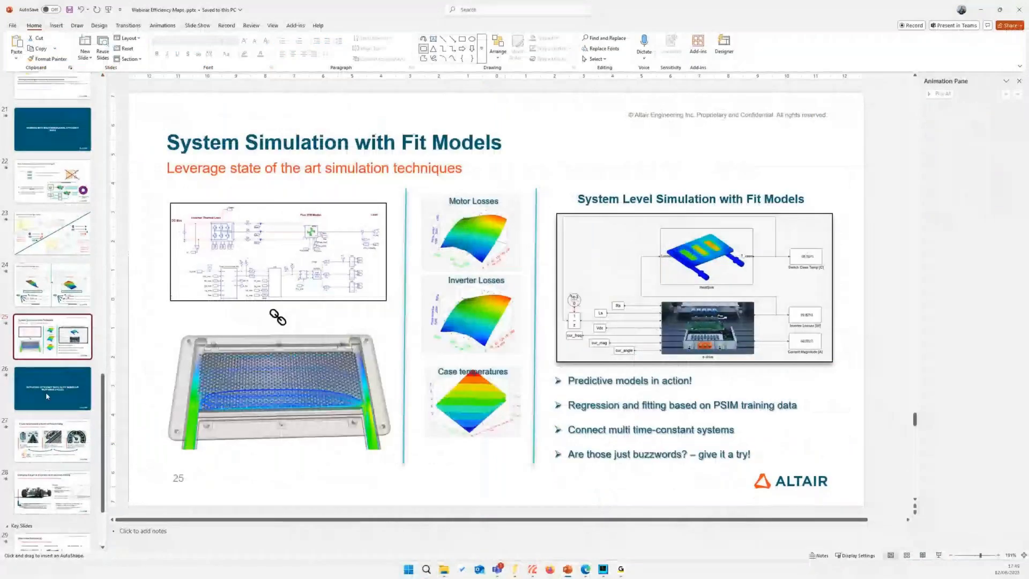
pyautogui.hotkey('alt', 'Tab')
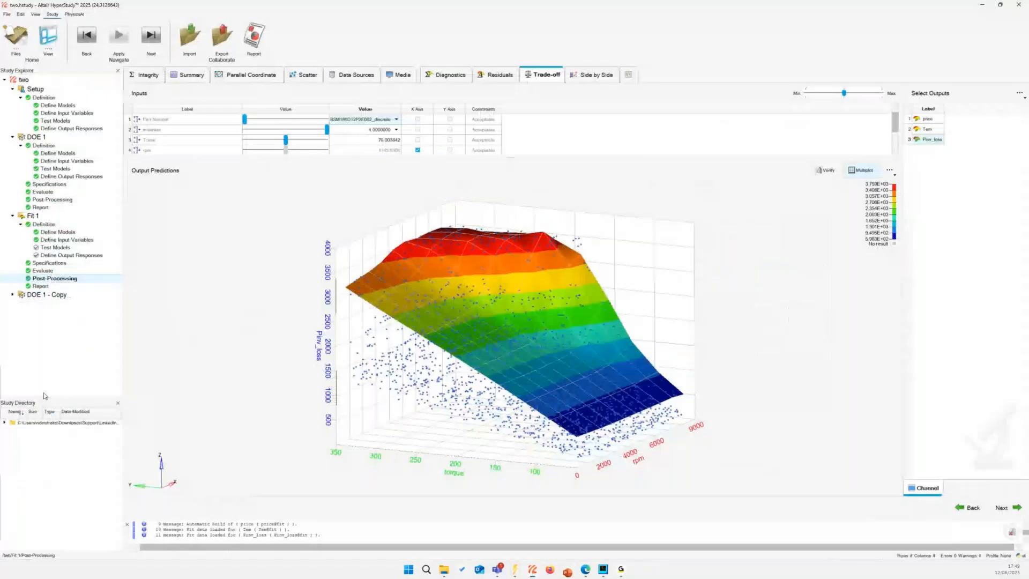
pyautogui.click(459, 567)
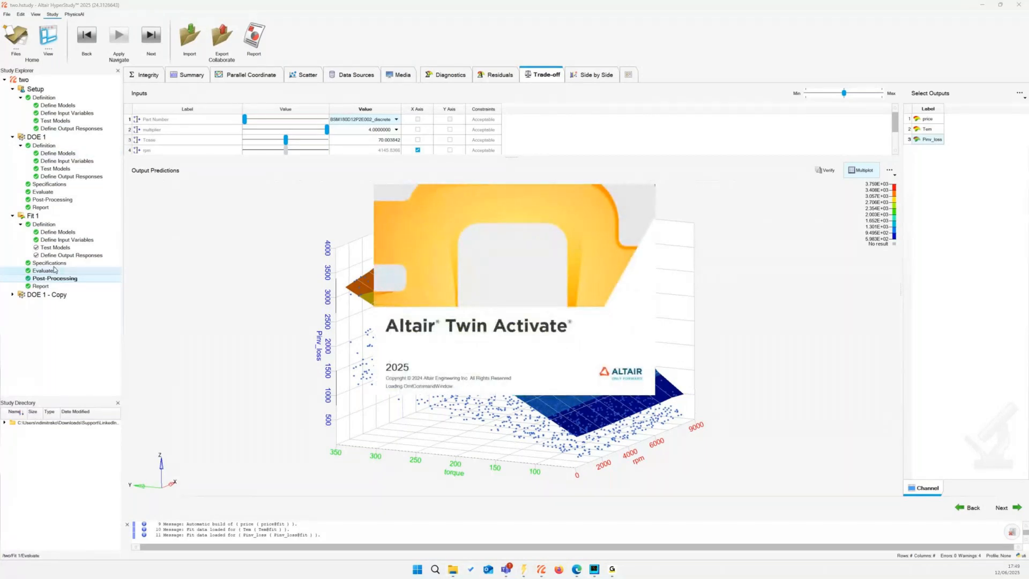
# - Activate the HyperStudy Fit and Functional Mockup Unit exports in the report settings of Fit 1
pyautogui.click(47, 289)
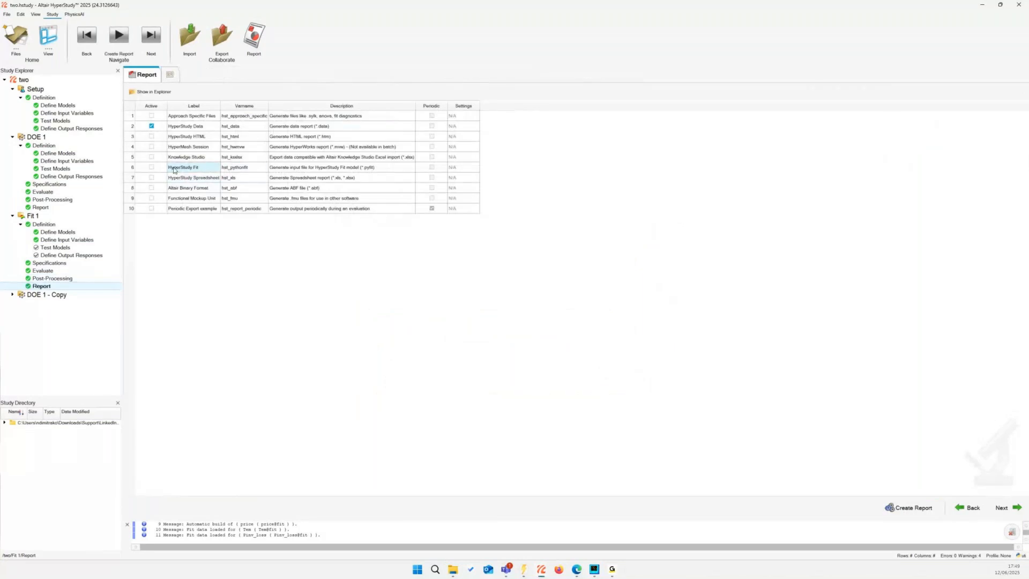
pyautogui.click(151, 168)
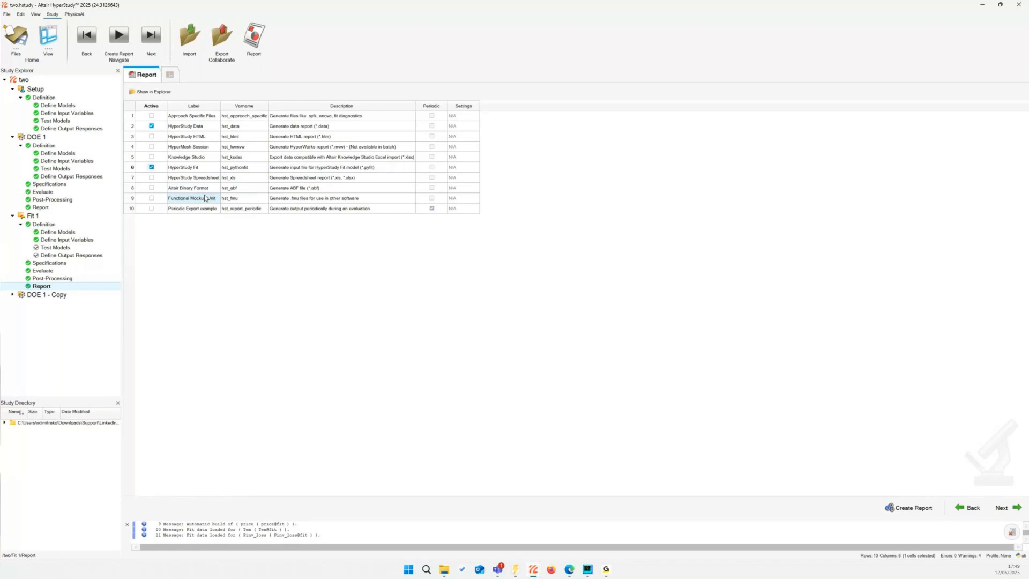
pyautogui.click(151, 197)
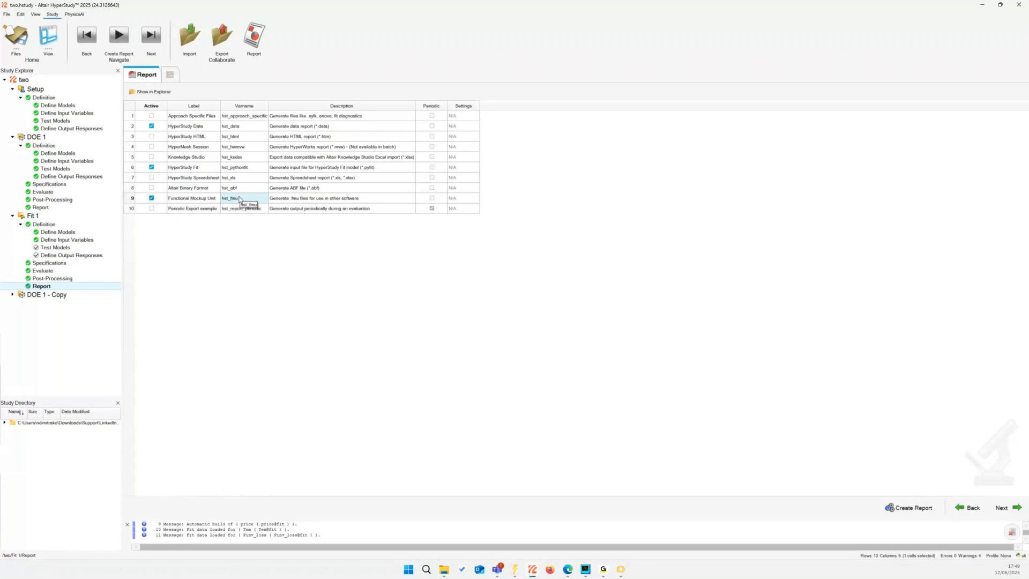
# - Switch to Twin Activate, look over the WLTP model's road load and energy consumption sections, and run its simulation
pyautogui.click(622, 572)
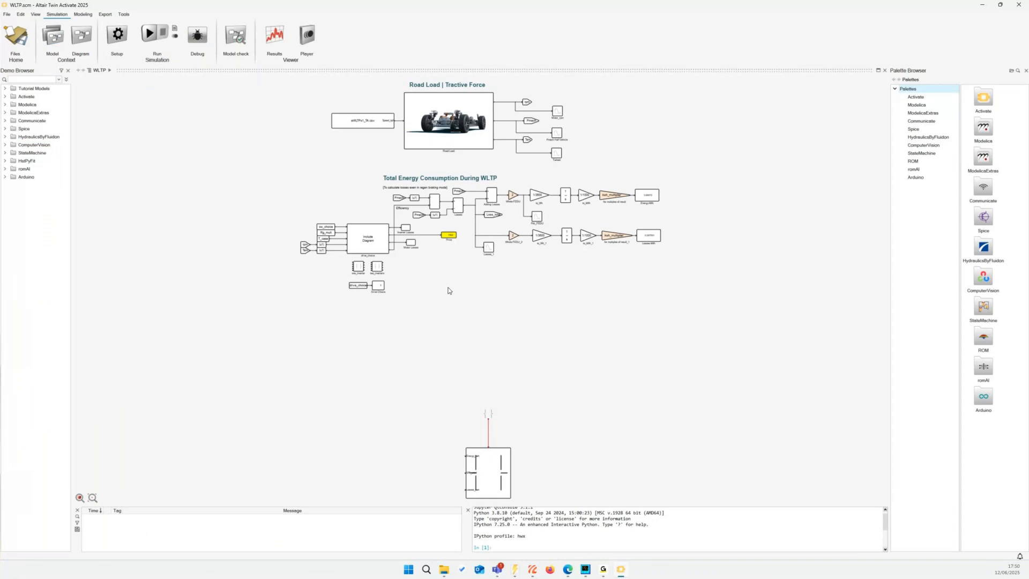
pyautogui.scroll(8, 449, 290)
pyautogui.scroll(-5, 455, 324)
pyautogui.moveTo(451, 266); pyautogui.dragTo(450, 375)
pyautogui.scroll(-1, 453, 370)
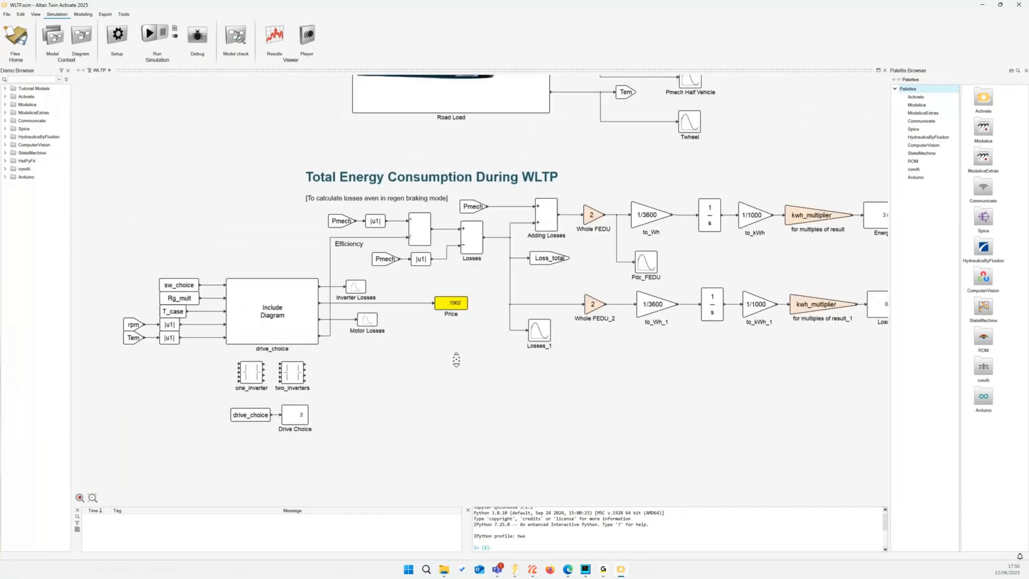
pyautogui.scroll(-2, 456, 360)
pyautogui.moveTo(360, 199); pyautogui.dragTo(335, 230)
pyautogui.scroll(1, 335, 234)
pyautogui.moveTo(286, 183); pyautogui.dragTo(295, 222)
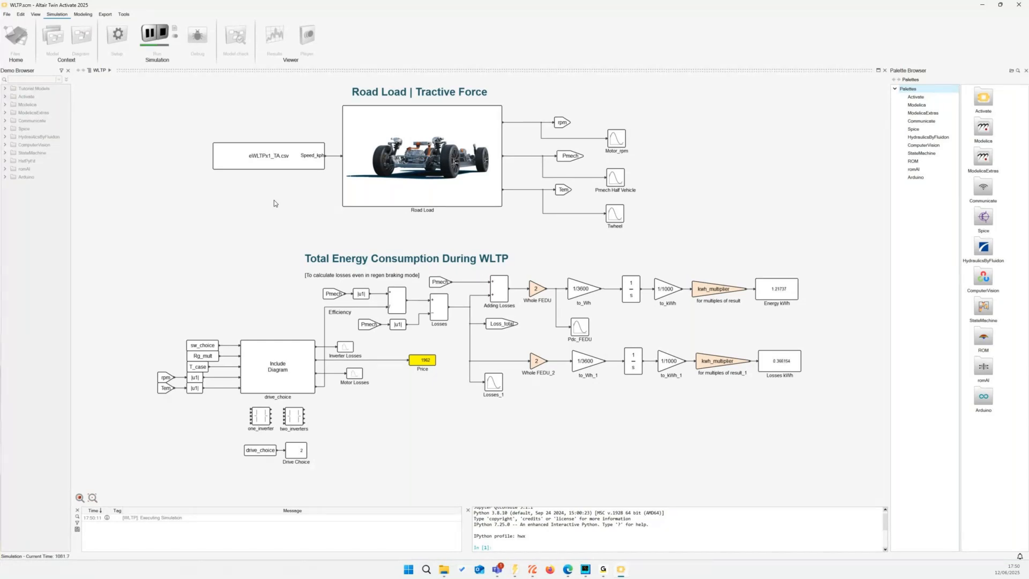
# - Display the Pmech Half Vehicle scope and enlarge its plot to examine the power over the drive cycle
pyautogui.doubleClick(620, 181)
pyautogui.moveTo(131, 227); pyautogui.dragTo(99, 169)
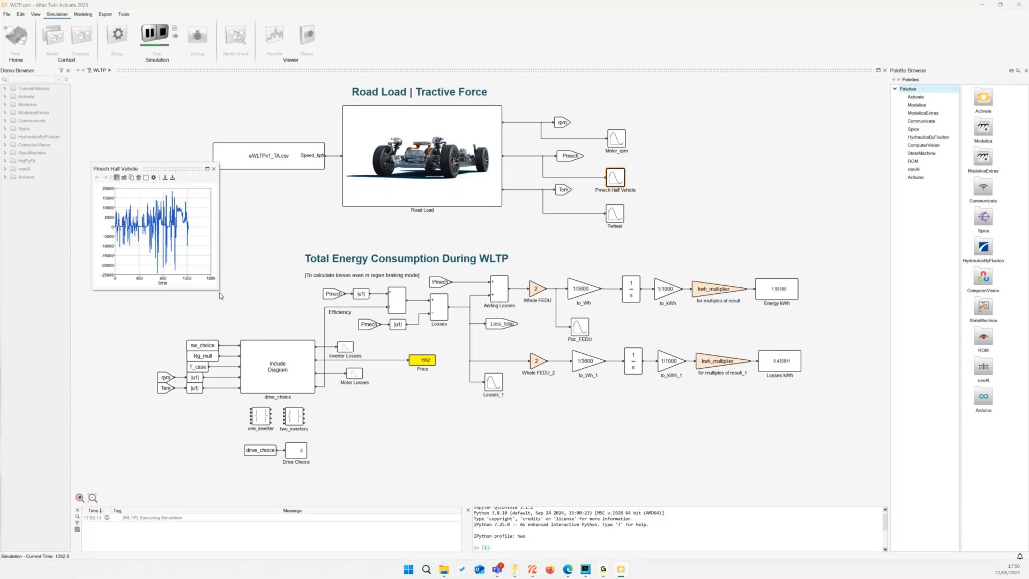
pyautogui.moveTo(220, 294)
pyautogui.mouseDown()
pyautogui.moveTo(416, 410)
pyautogui.moveTo(459, 416)
pyautogui.mouseUp()
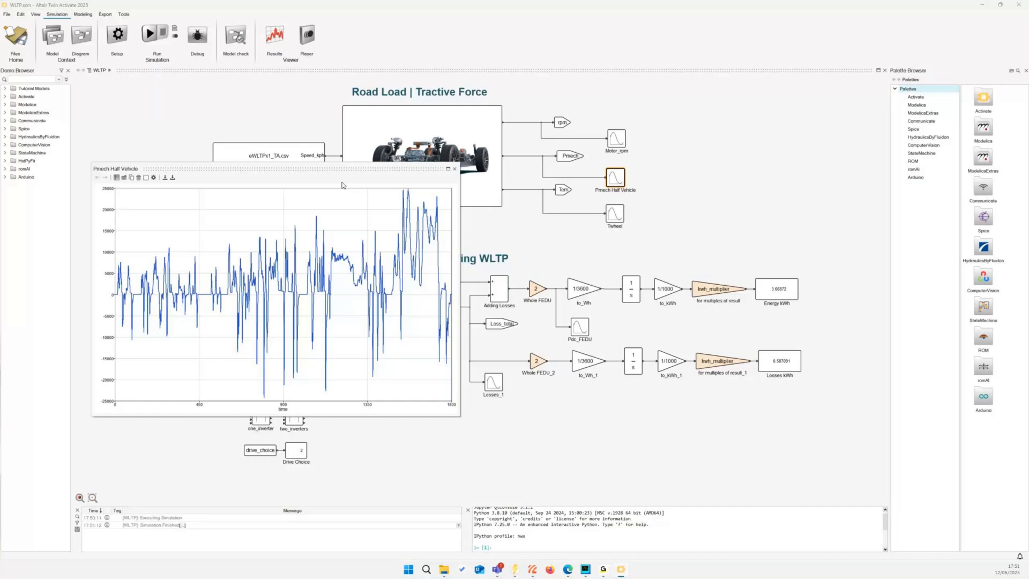
pyautogui.moveTo(343, 169); pyautogui.dragTo(332, 220)
# - Switch to the KIA_one study in HyperStudy, review the Part Number and multiplier inputs of its trade-off, and return to Twin Activate
pyautogui.click(533, 570)
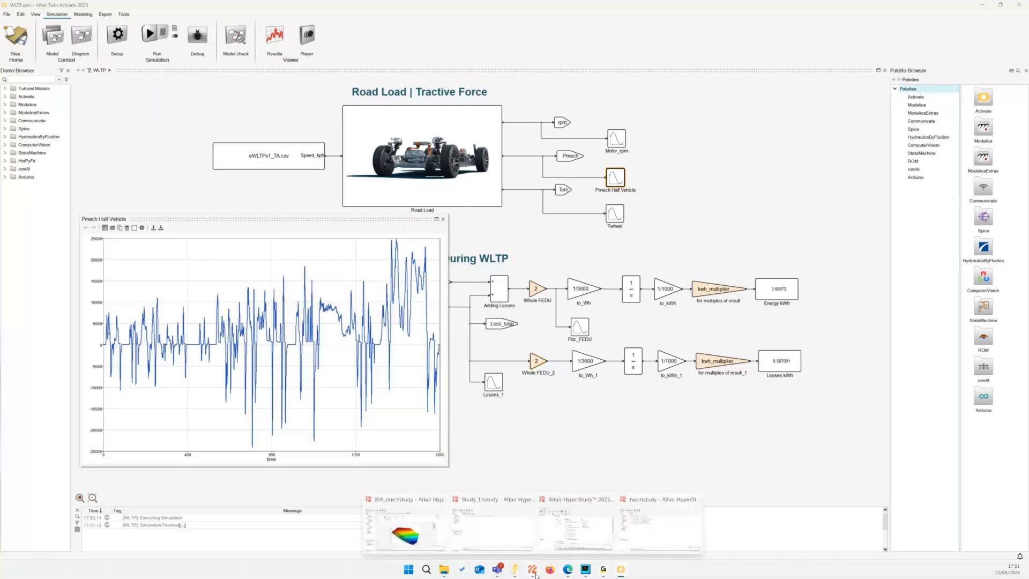
pyautogui.click(428, 538)
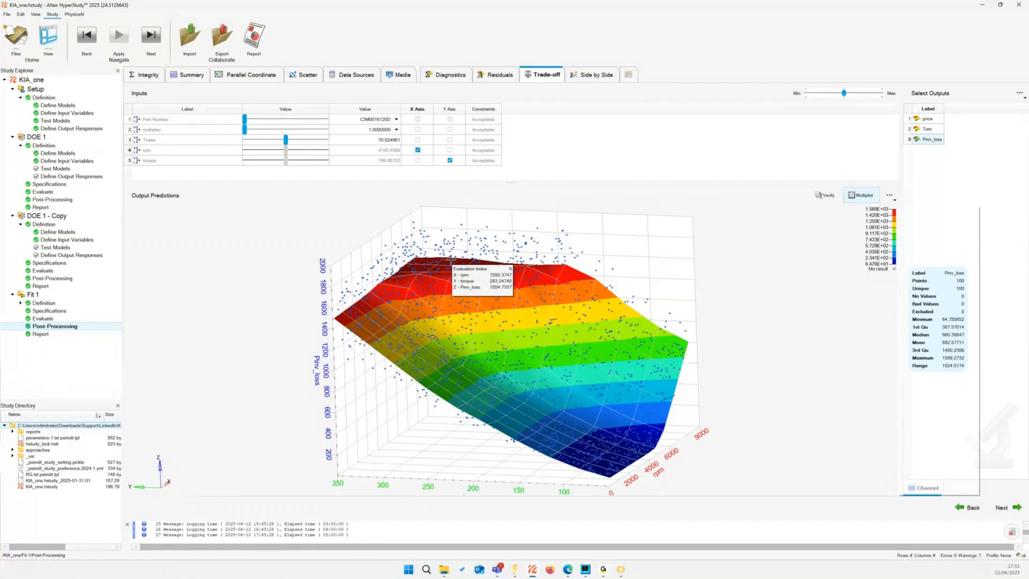
pyautogui.click(393, 122)
pyautogui.click(393, 130)
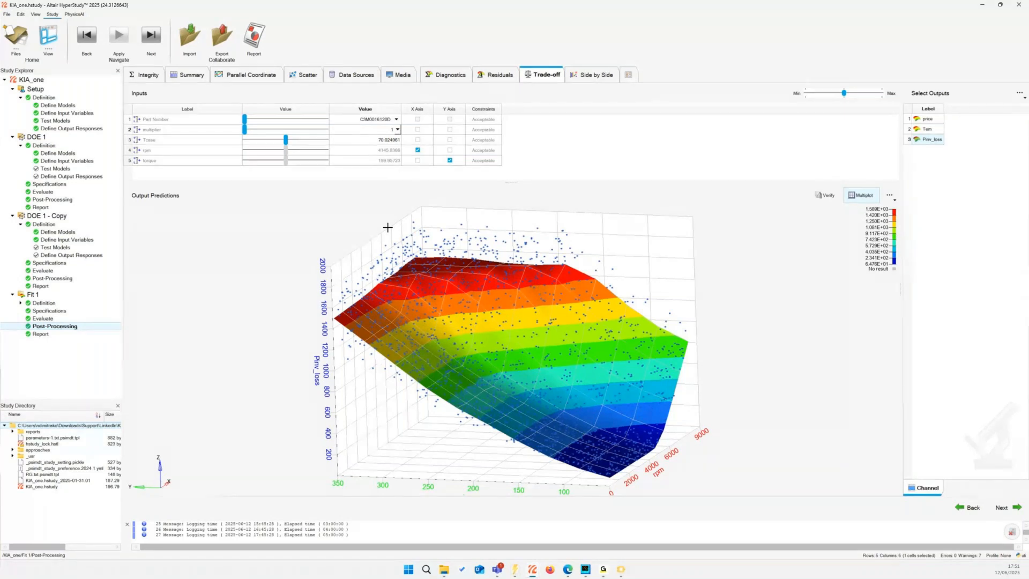
pyautogui.click(983, 5)
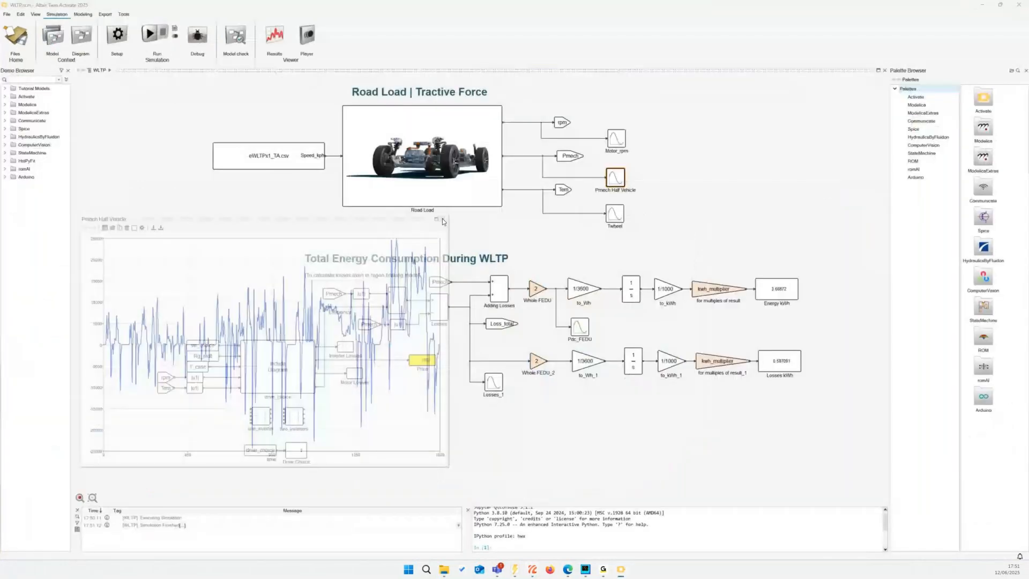
# - Close the Pmech plot and review the drive_choice setting and vehicle parameters in the WLTP model's initialization script
pyautogui.click(443, 219)
pyautogui.scroll(3, 251, 429)
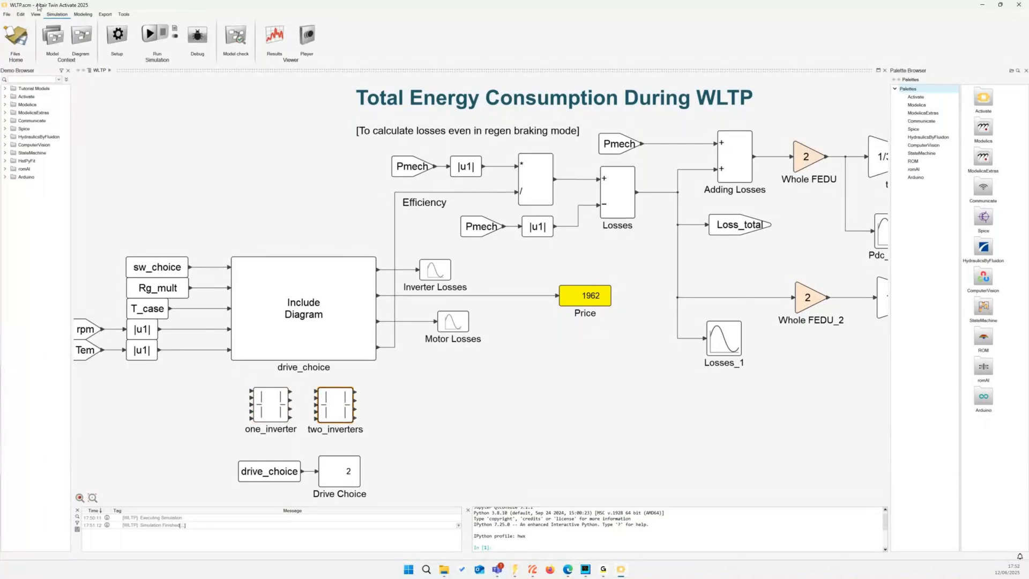
pyautogui.click(53, 37)
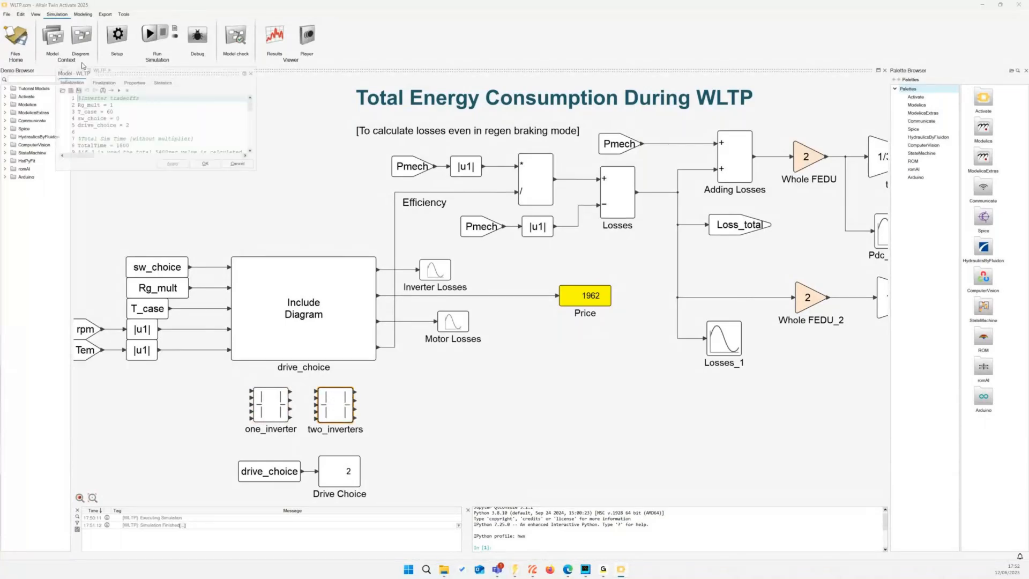
pyautogui.click(143, 170)
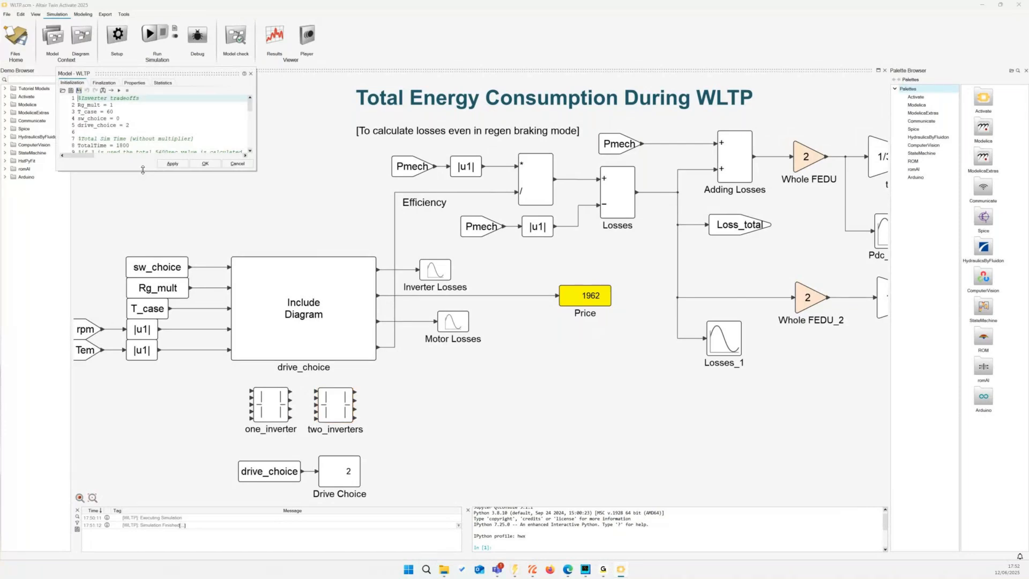
pyautogui.moveTo(143, 170); pyautogui.dragTo(143, 338)
pyautogui.click(129, 124)
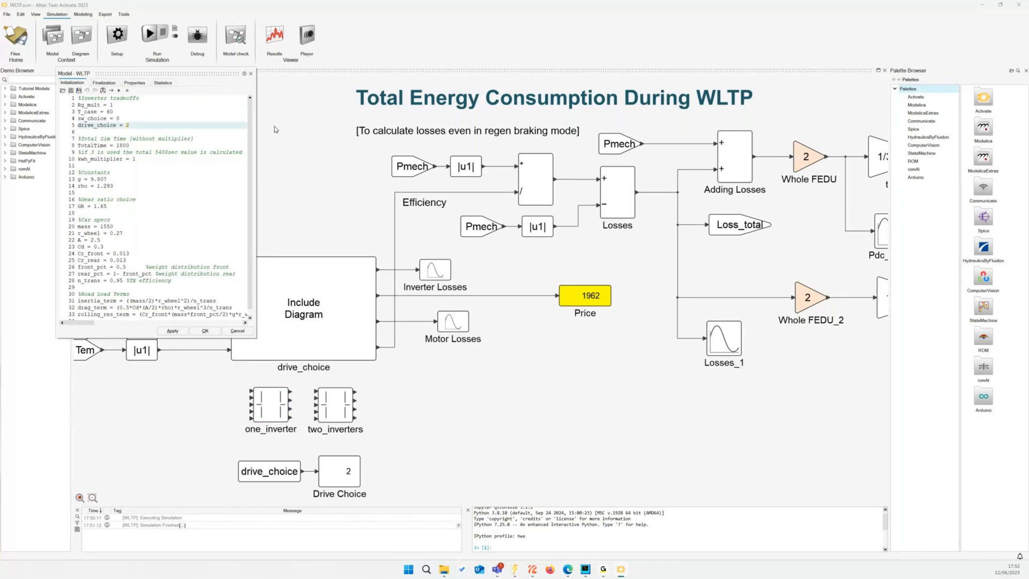
pyautogui.click(251, 74)
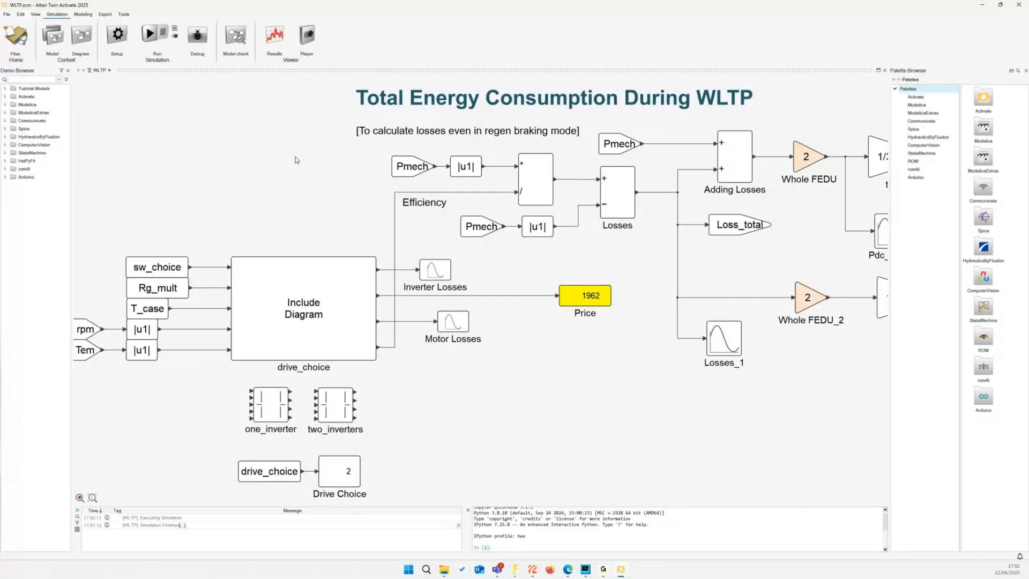
# - Examine the WLTP model from the Road Load block through the drive_choice inputs to the Energy kWh and Losses kWh displays
pyautogui.scroll(-2, 319, 248)
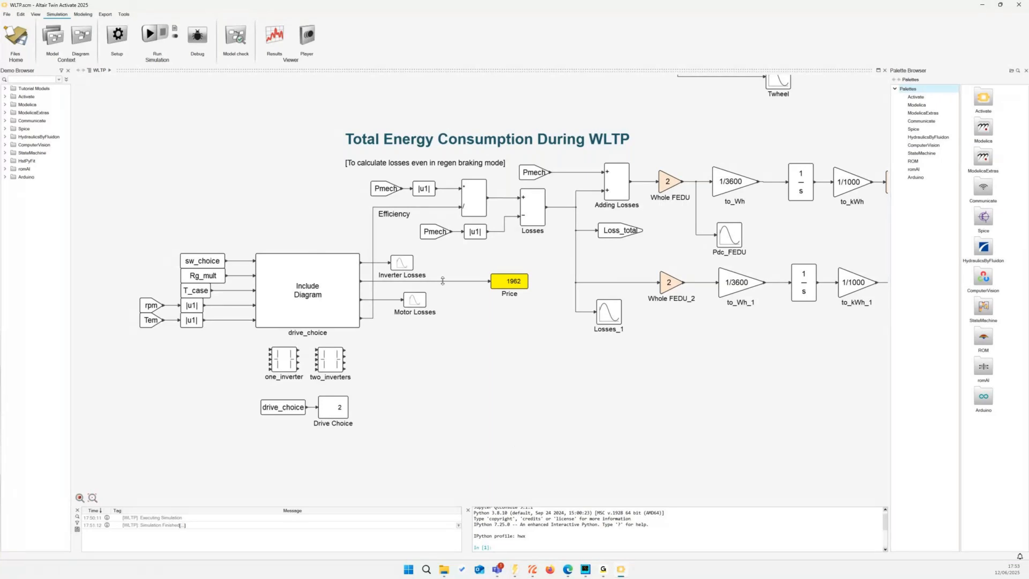
pyautogui.scroll(-3, 284, 166)
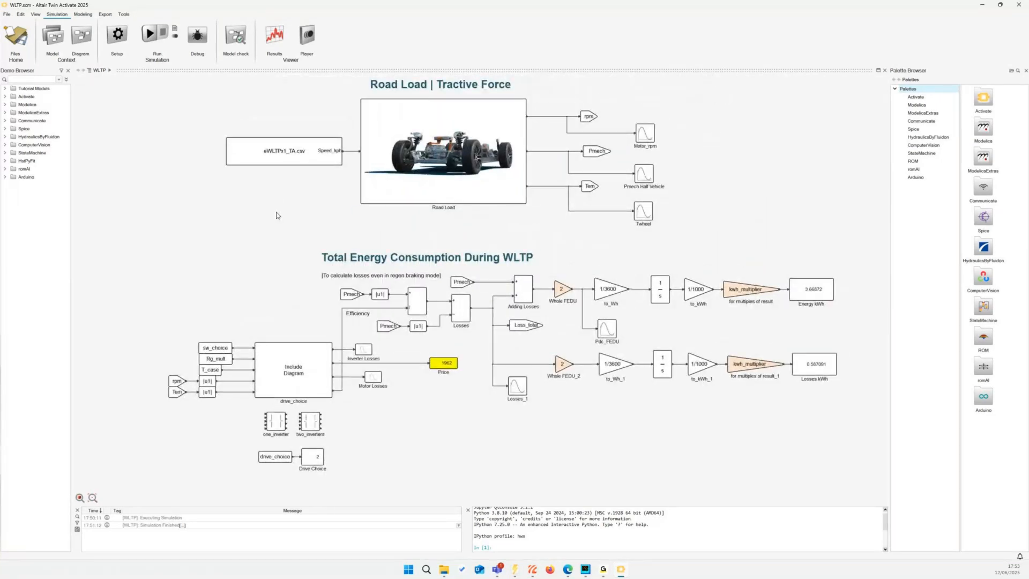
pyautogui.click(406, 162)
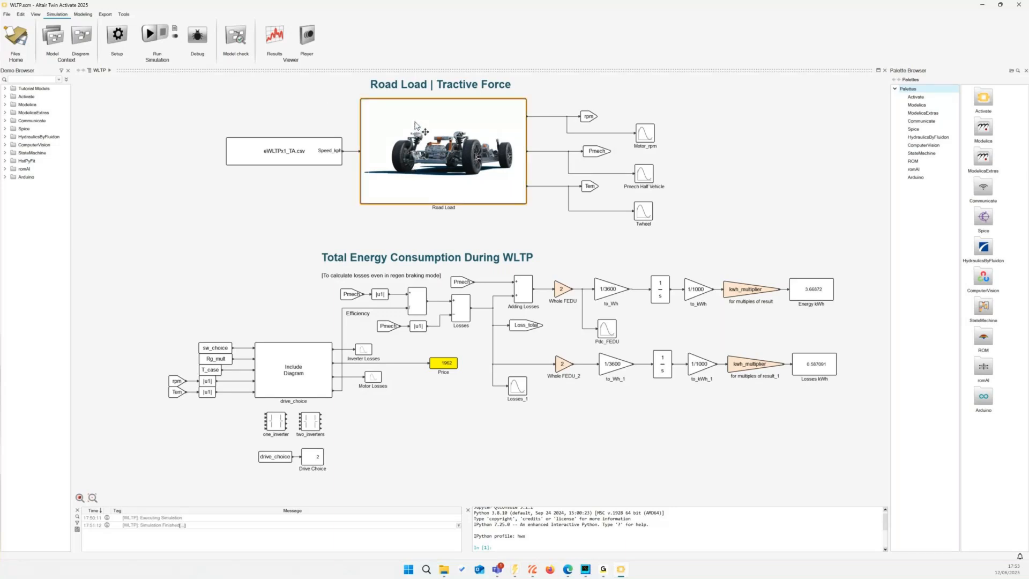
pyautogui.click(190, 97)
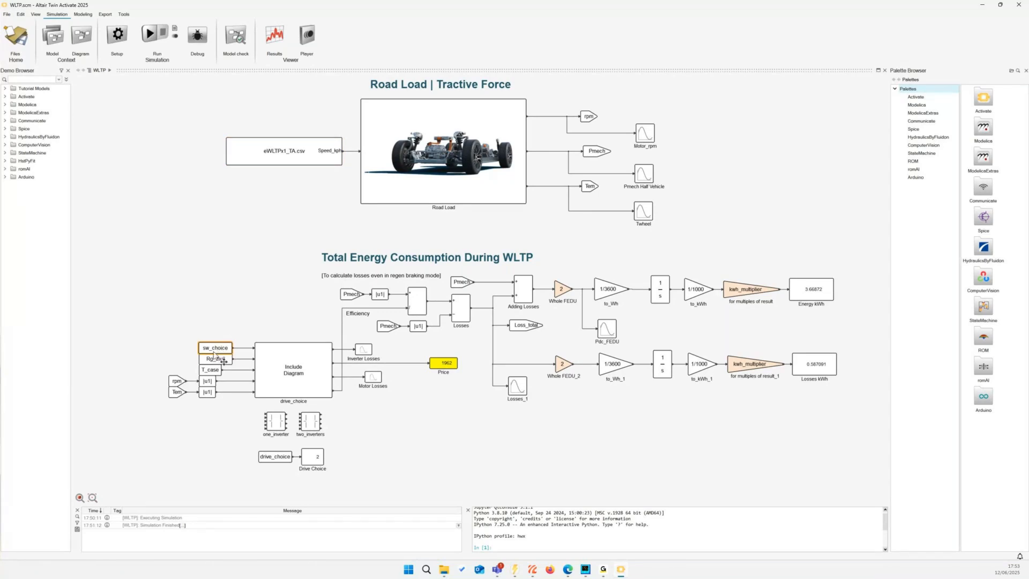
pyautogui.scroll(2, 220, 351)
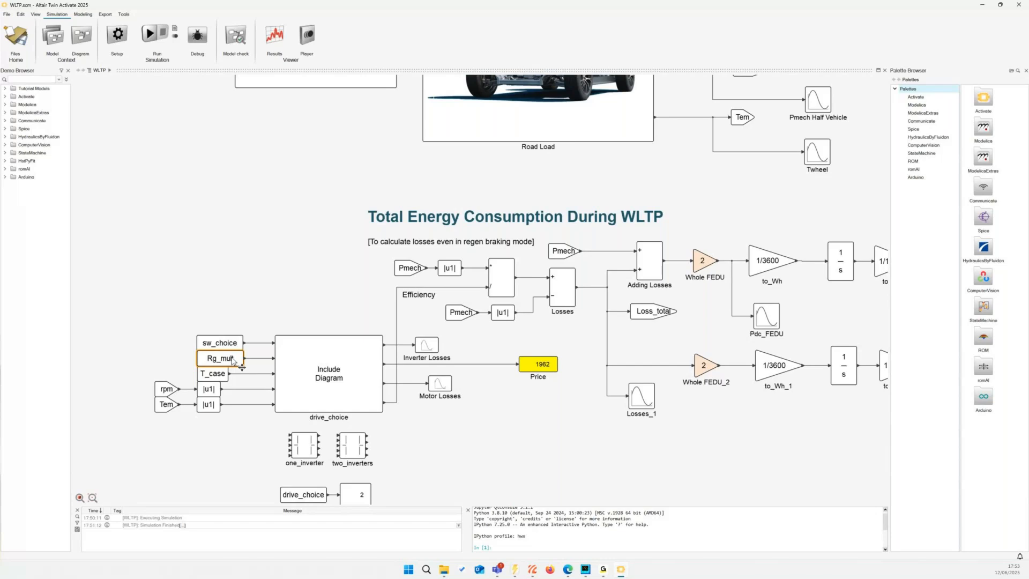
pyautogui.click(207, 390)
pyautogui.moveTo(551, 167); pyautogui.dragTo(424, 148)
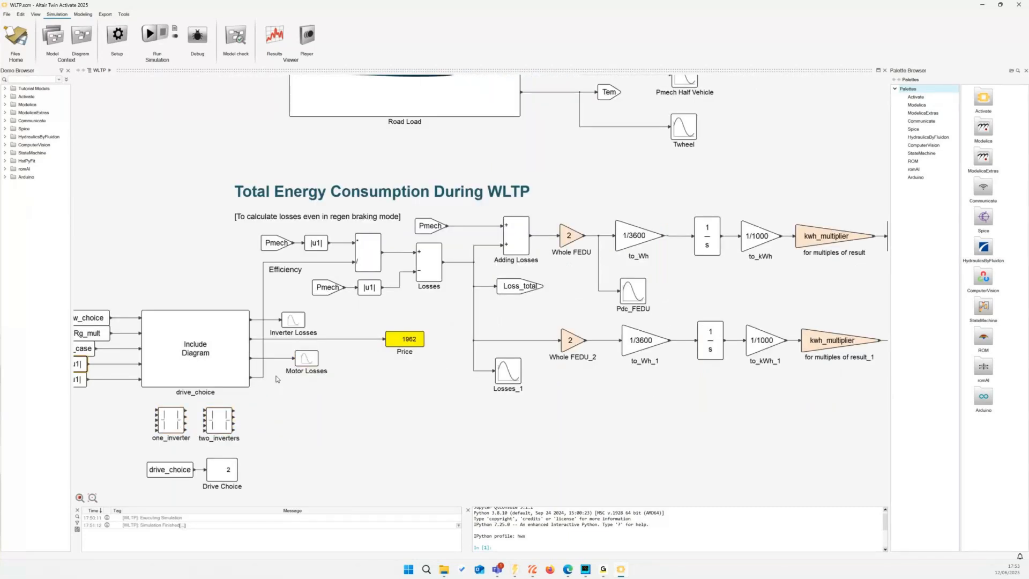
pyautogui.moveTo(335, 402); pyautogui.dragTo(214, 405)
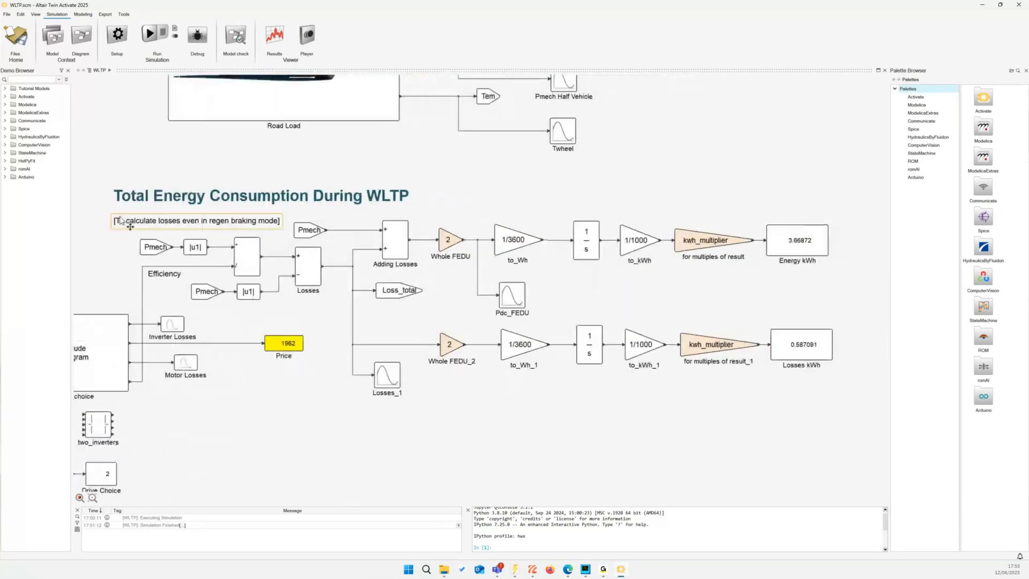
pyautogui.moveTo(98, 217); pyautogui.dragTo(564, 468)
pyautogui.click(571, 469)
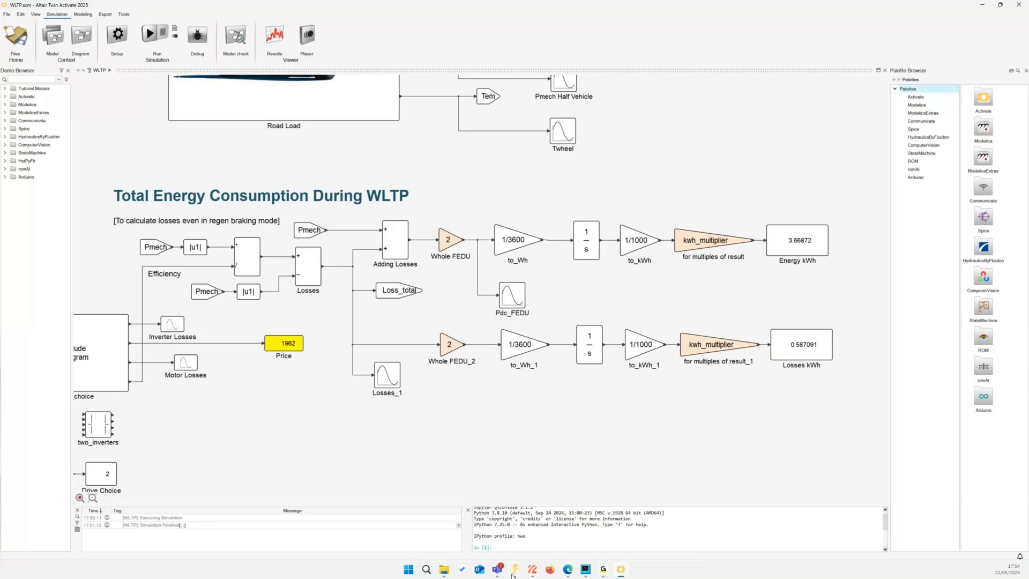
# - Switch to PSIM and bring up the complete "main - IPM drive - torque control" schematic without the Simview plot in front
pyautogui.moveTo(514, 571)
pyautogui.click(403, 527)
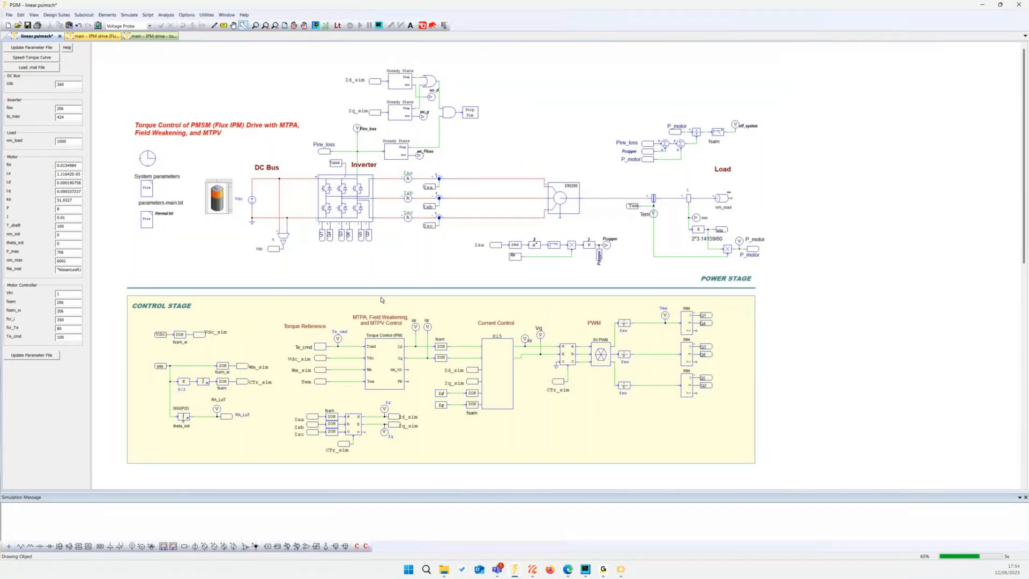
pyautogui.click(151, 36)
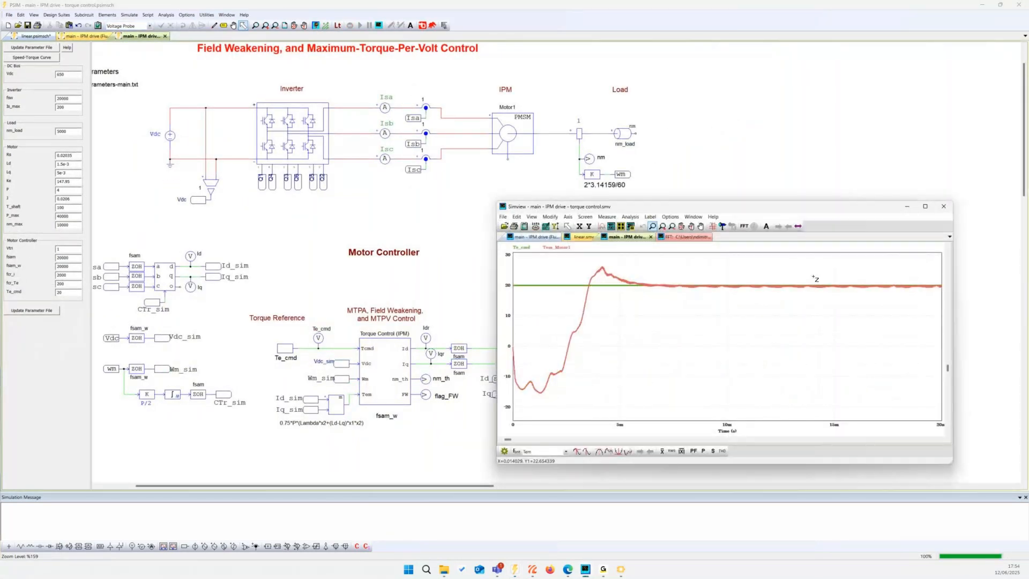
pyautogui.click(518, 128)
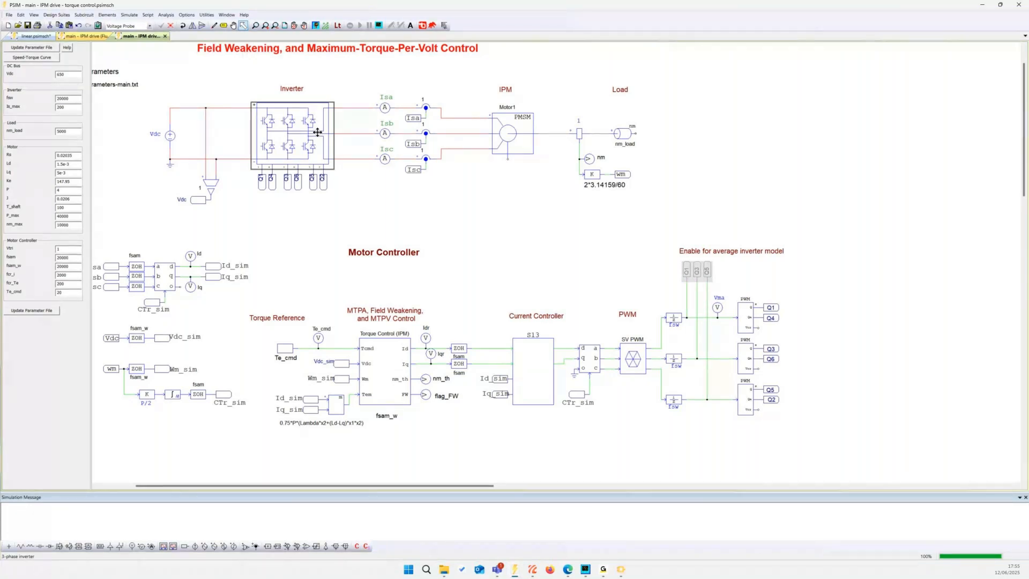
pyautogui.moveTo(490, 229); pyautogui.dragTo(572, 271)
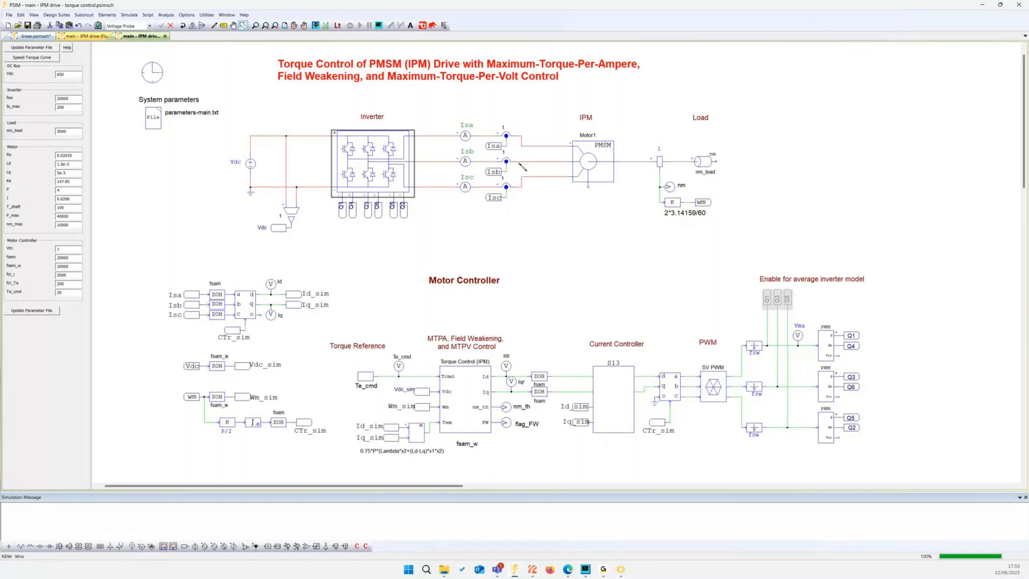
# - Open the parameters-main.txt file block, read through its inverter, load and motor parameters, and close it
pyautogui.doubleClick(154, 117)
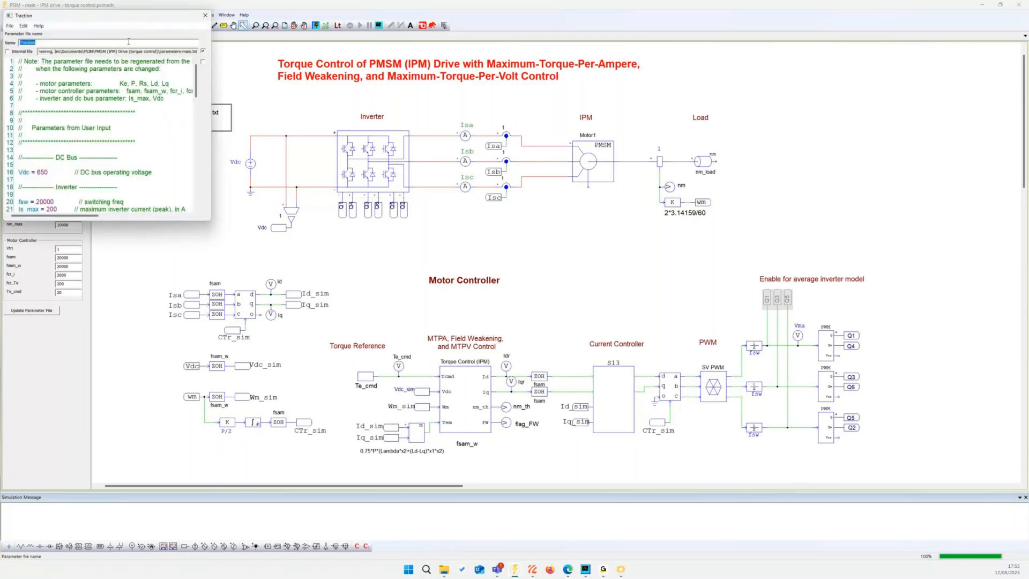
pyautogui.moveTo(128, 16); pyautogui.dragTo(227, 139)
pyautogui.scroll(-11, 223, 257)
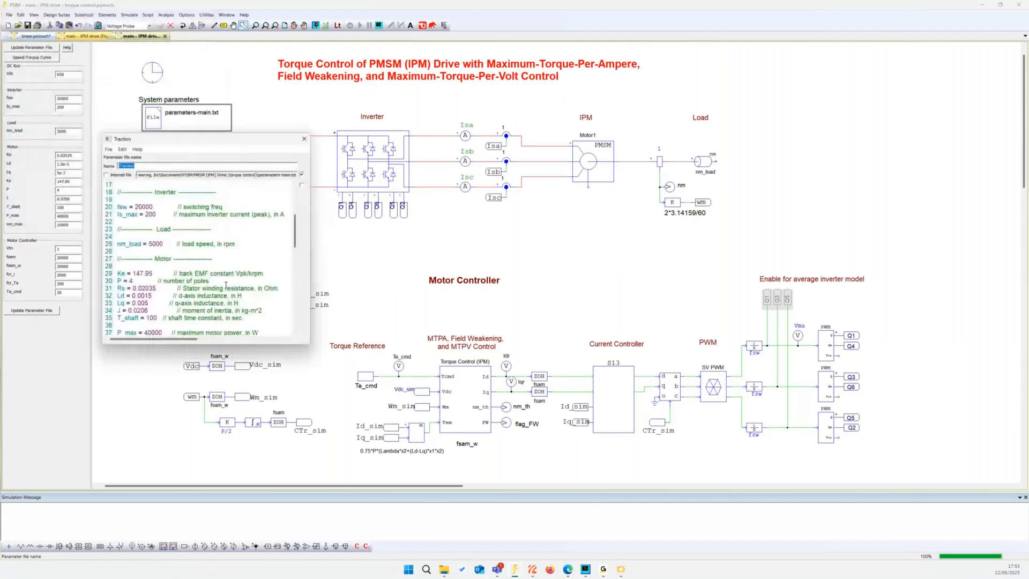
pyautogui.click(304, 138)
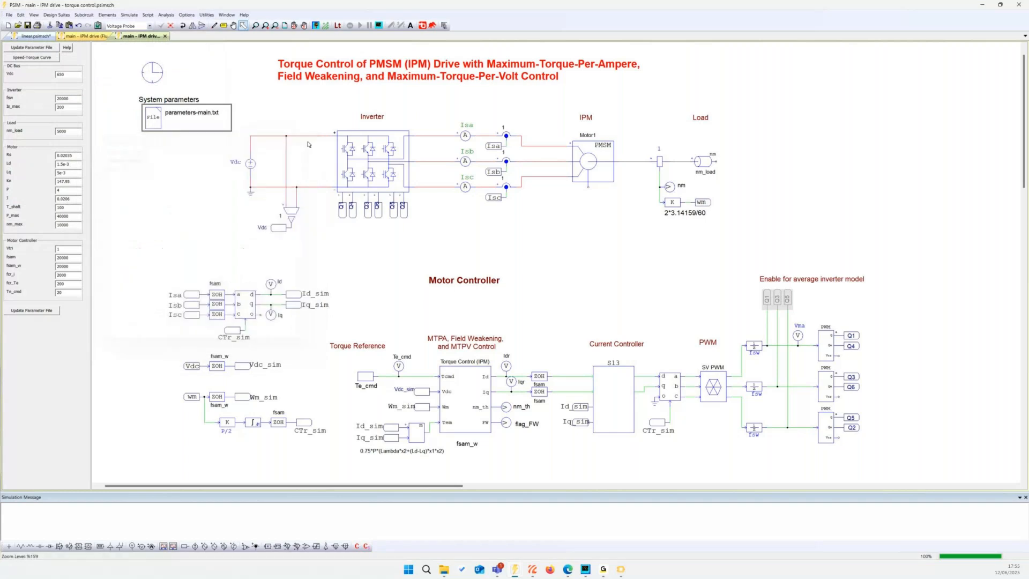
# - Switch to the Study_1 study in HyperStudy and display the distributions of its input variables
pyautogui.click(372, 236)
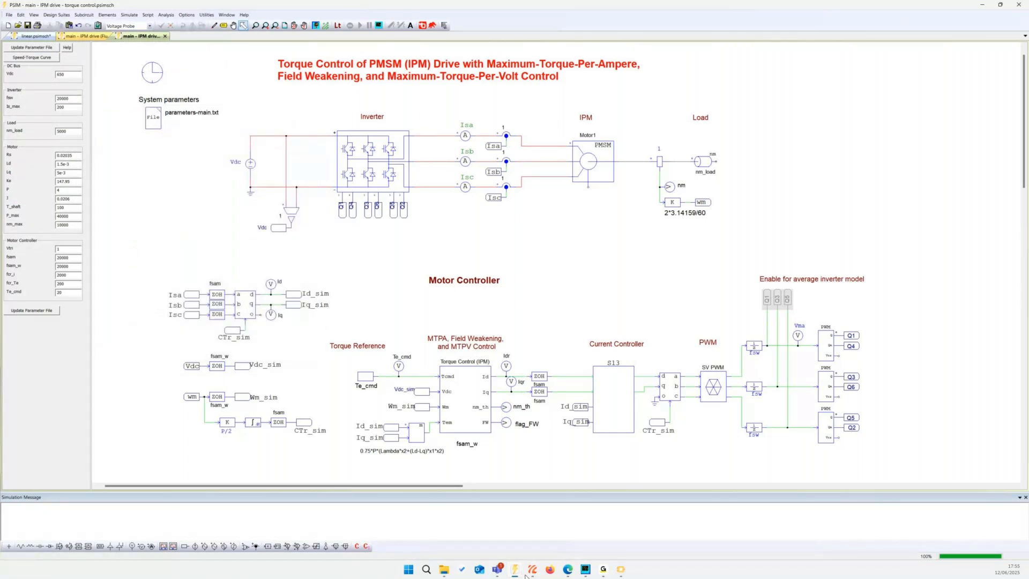
pyautogui.moveTo(530, 572)
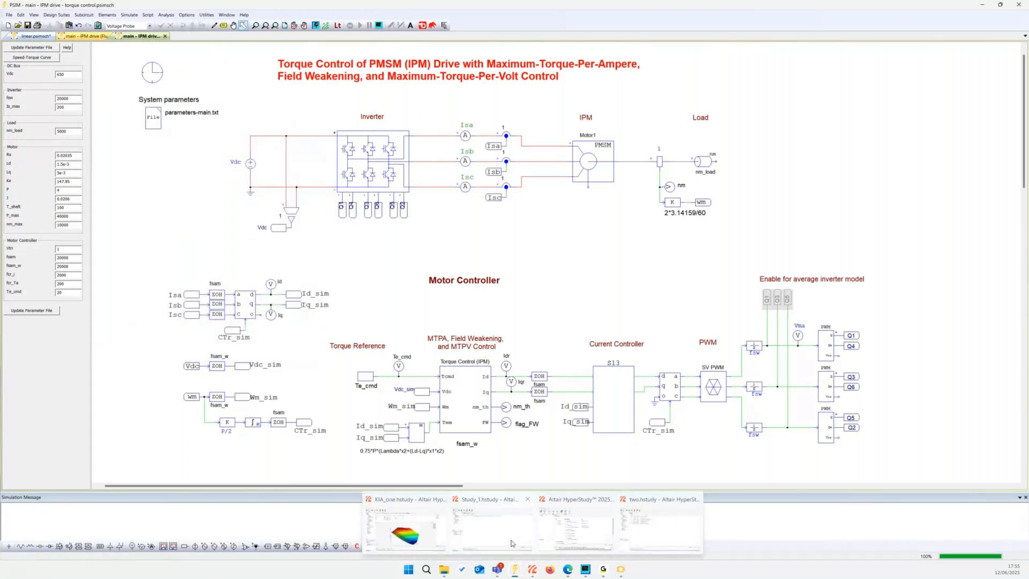
pyautogui.click(512, 543)
pyautogui.click(70, 113)
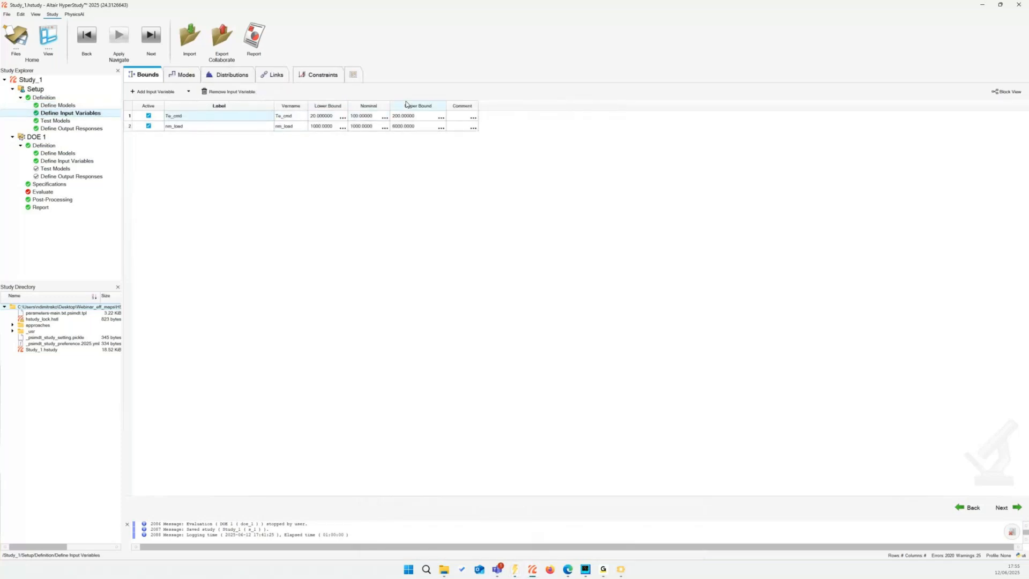
pyautogui.click(218, 78)
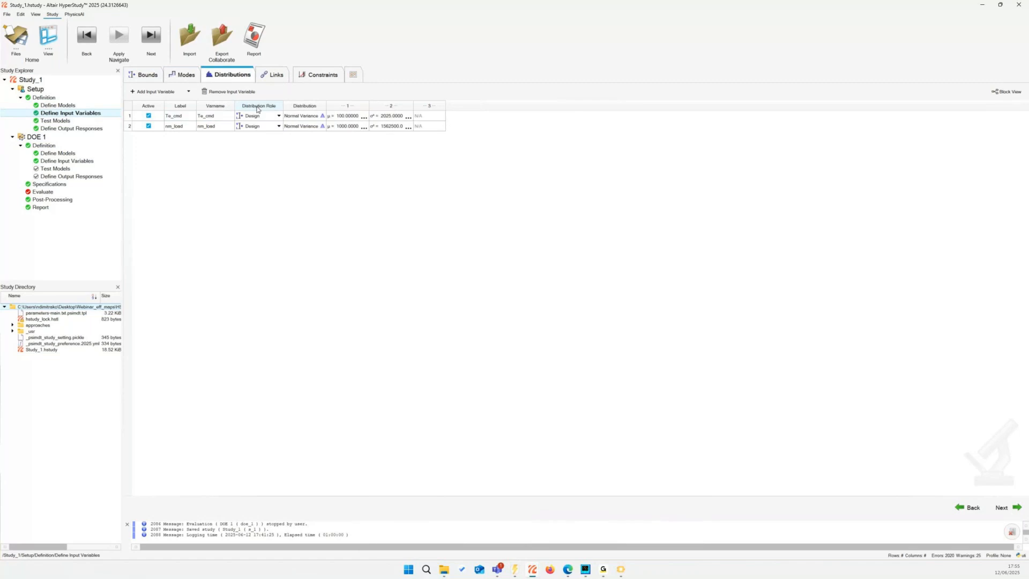
# - Review the distribution types available for the Te_cmd input variable, leaving the Normal Variance setting as it is
pyautogui.click(323, 116)
pyautogui.click(358, 130)
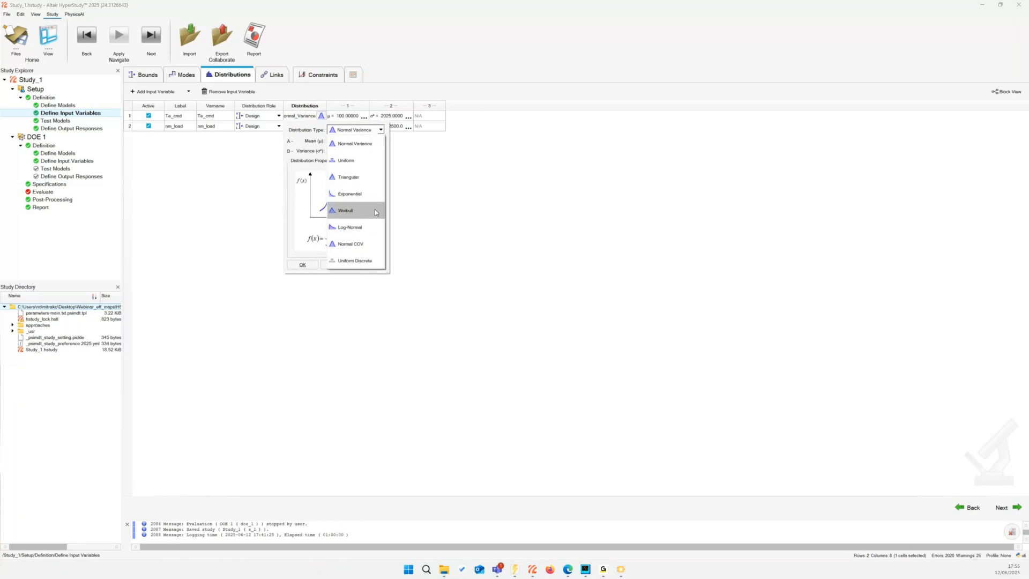
pyautogui.click(415, 185)
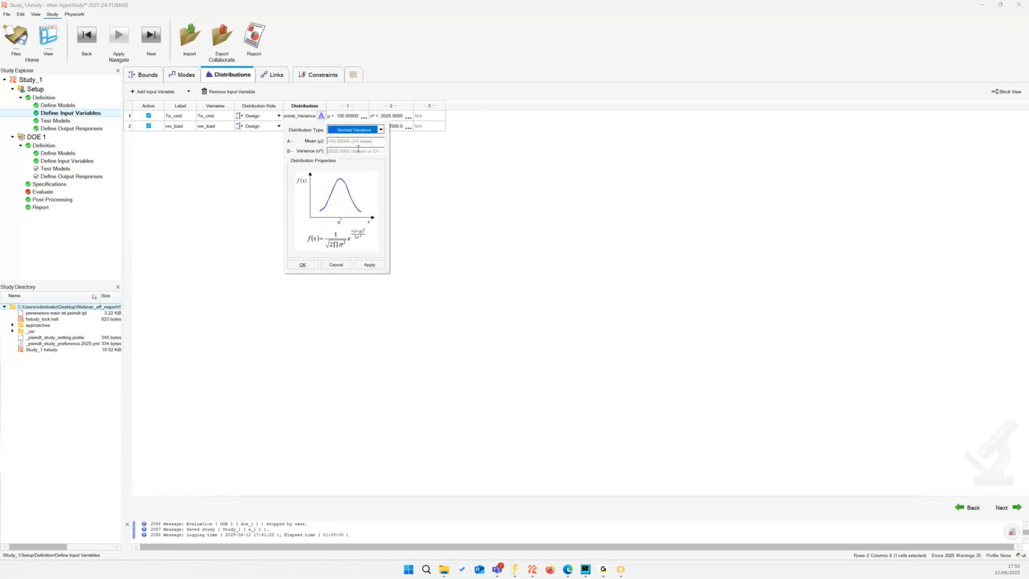
pyautogui.click(304, 75)
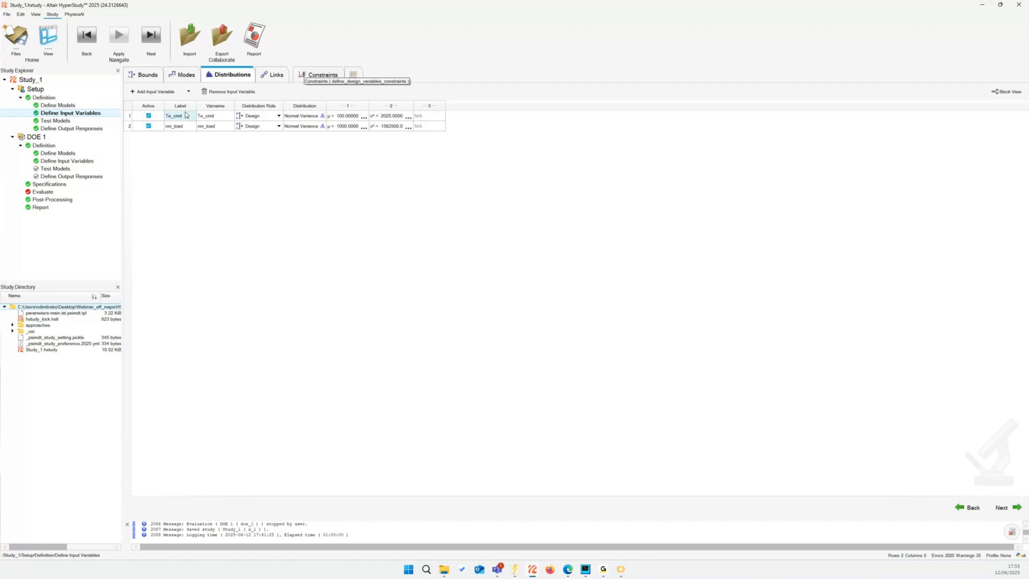
# - Show the DOE 1 specifications and expand the doe_1 run folders in the study directory
pyautogui.click(75, 185)
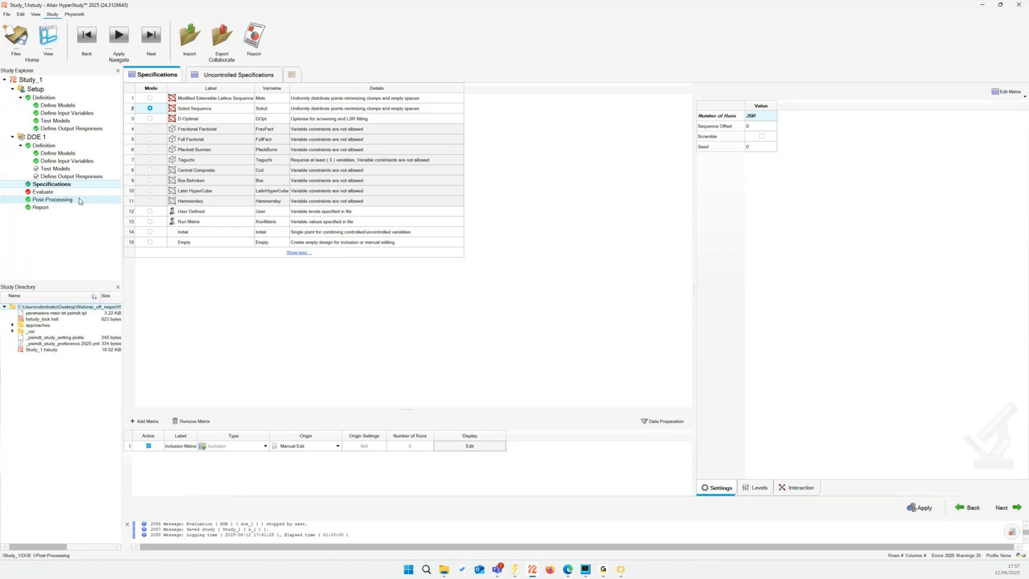
pyautogui.click(13, 325)
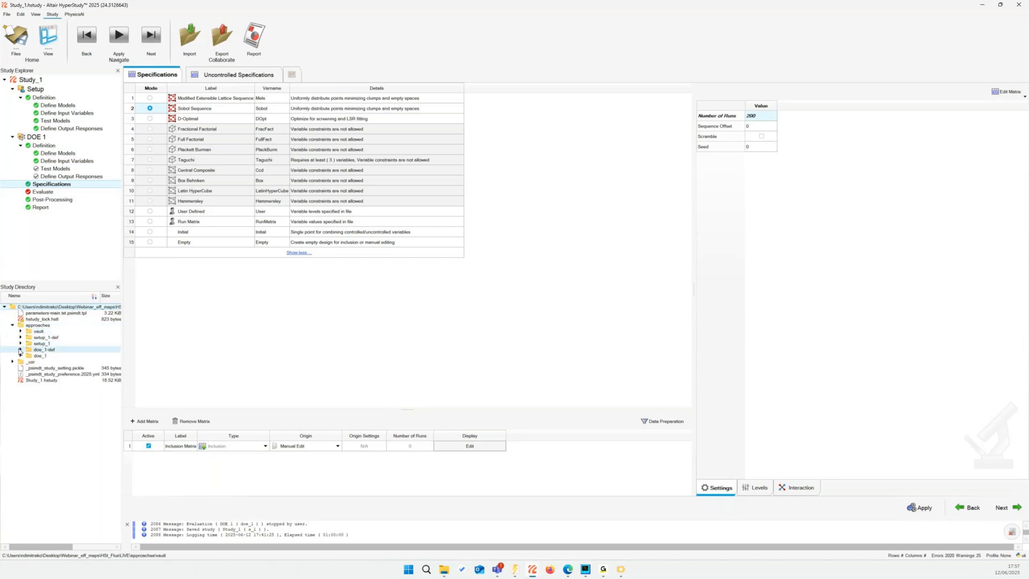
pyautogui.click(21, 356)
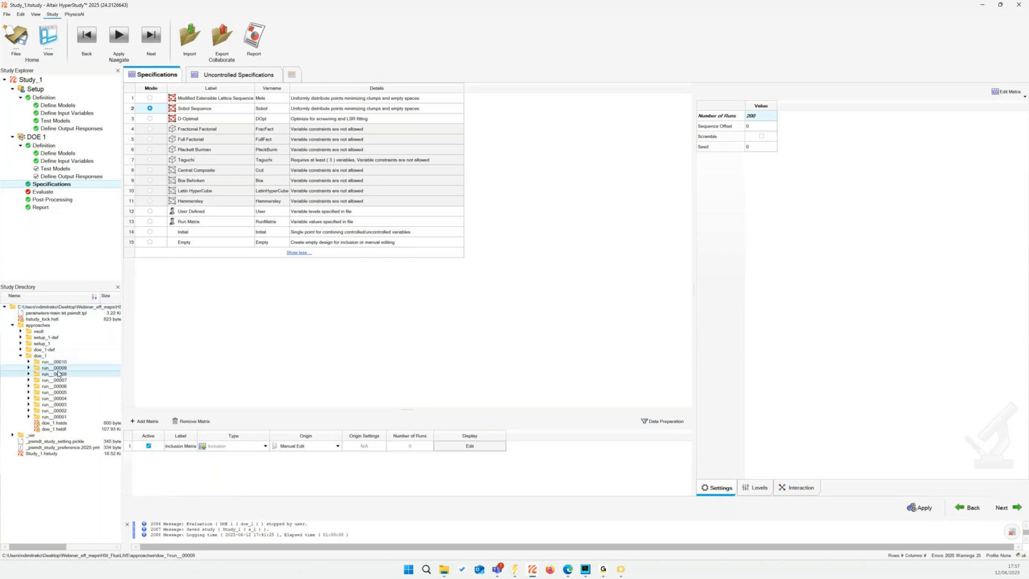
# - Check DOE 1's post-processing data sources, and view the KIA_one study's Motor_in.Tem curve at evaluation index 180
pyautogui.click(52, 199)
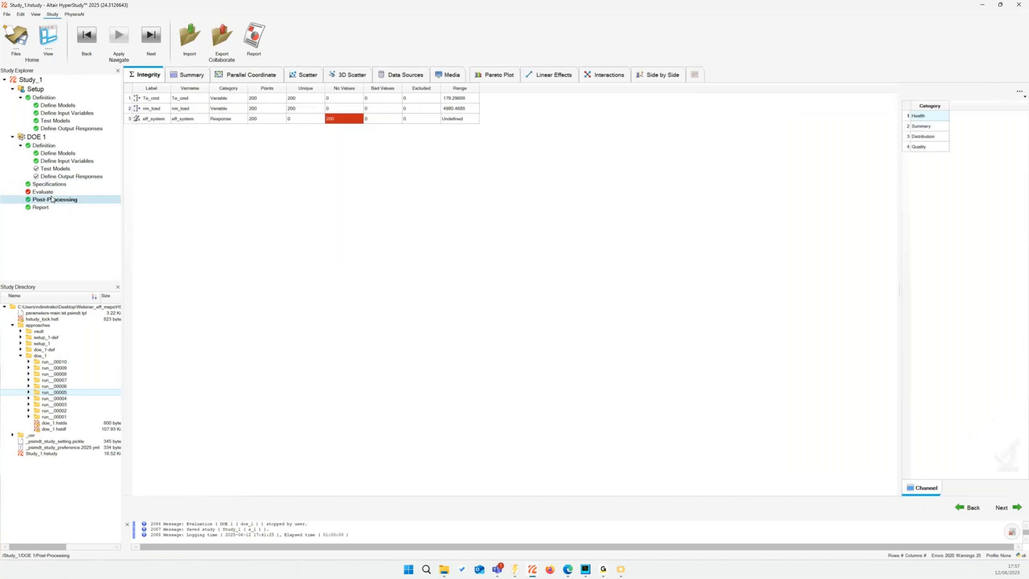
pyautogui.click(403, 75)
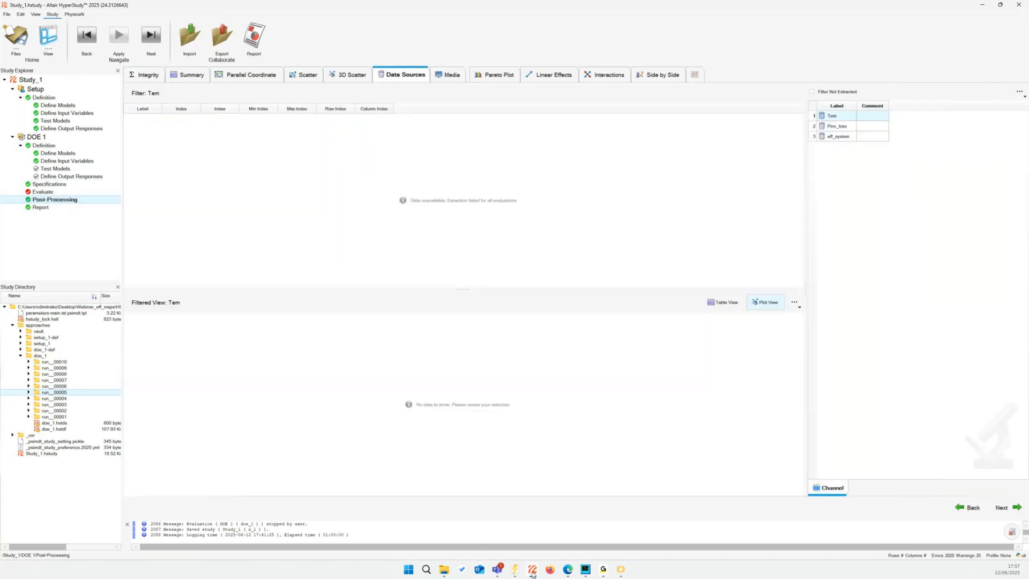
pyautogui.moveTo(532, 569)
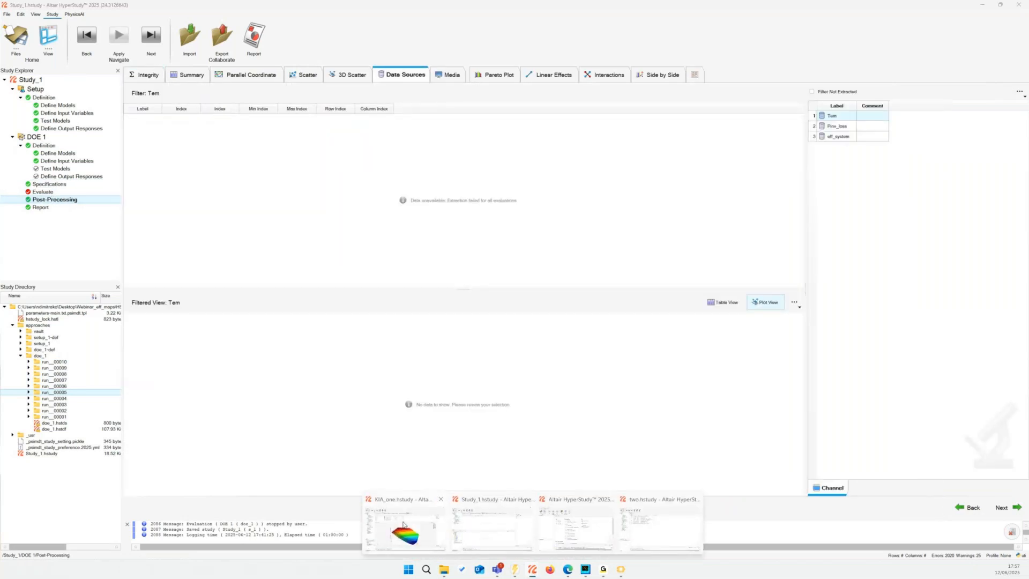
pyautogui.click(403, 525)
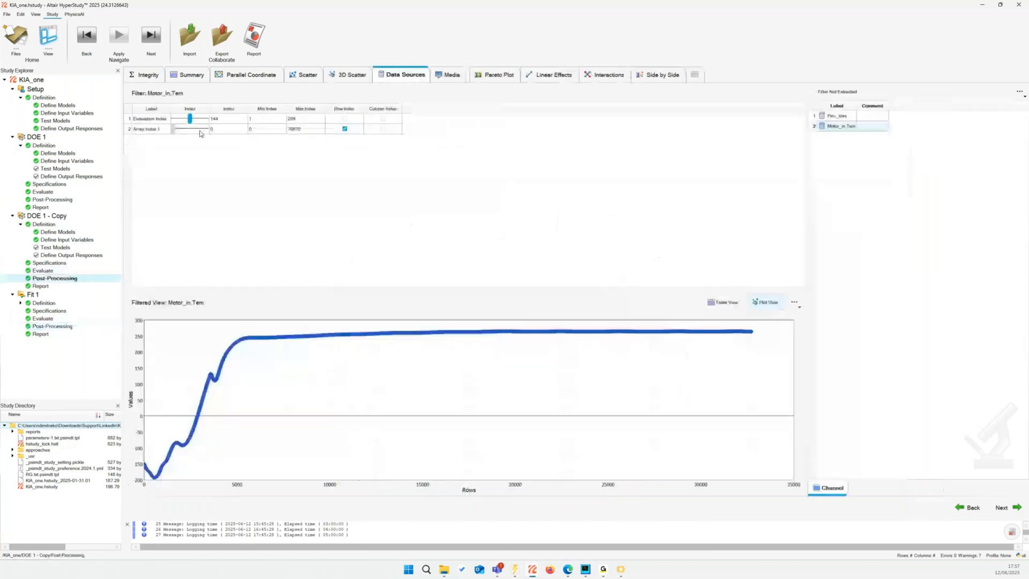
pyautogui.moveTo(190, 119); pyautogui.dragTo(199, 126)
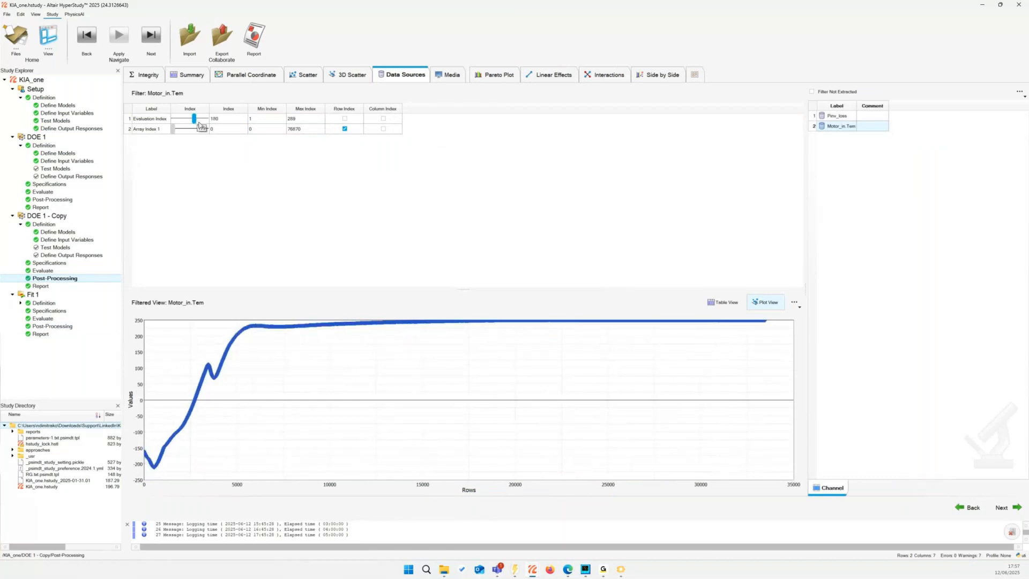
# - Expand the approaches and doe_1 folders of KIA_one and look through the individual run folders down to run__01489
pyautogui.click(13, 451)
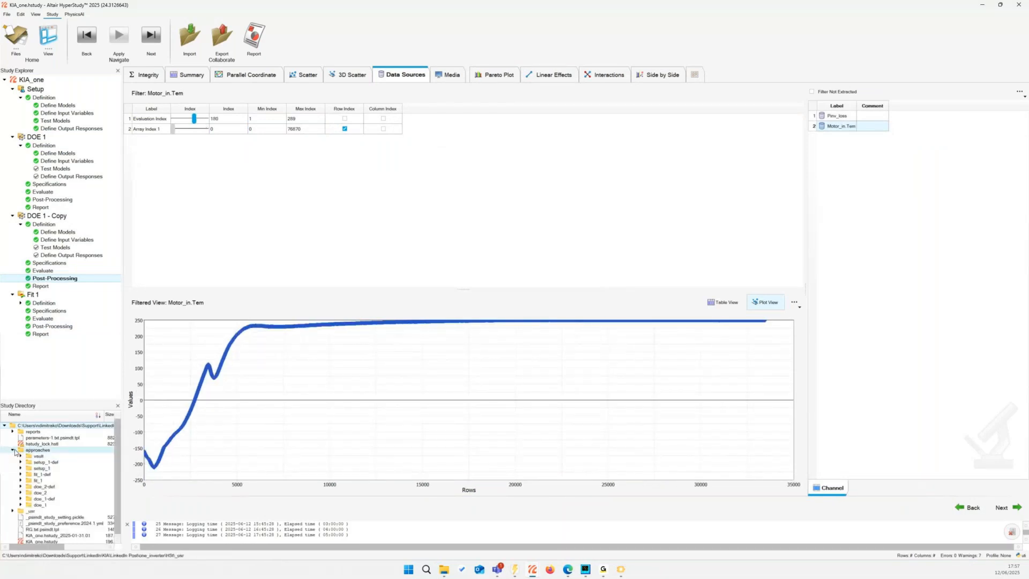
pyautogui.click(20, 505)
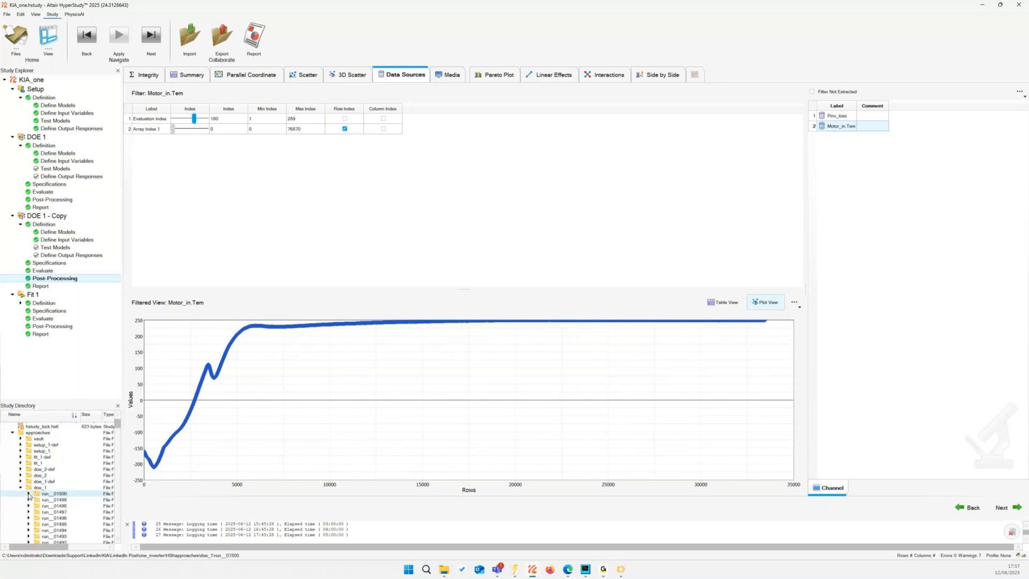
pyautogui.click(74, 475)
pyautogui.click(64, 491)
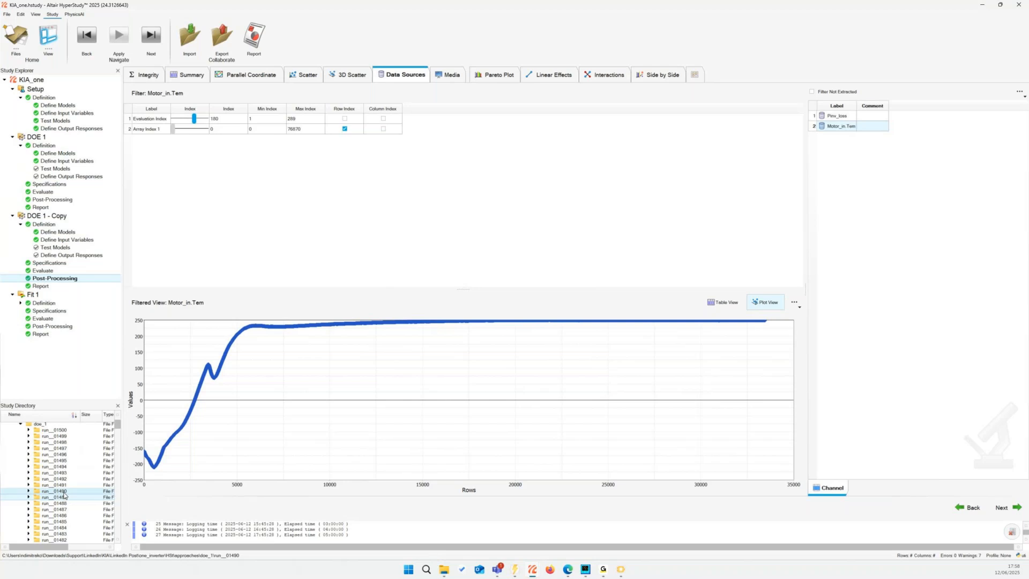
pyautogui.click(64, 495)
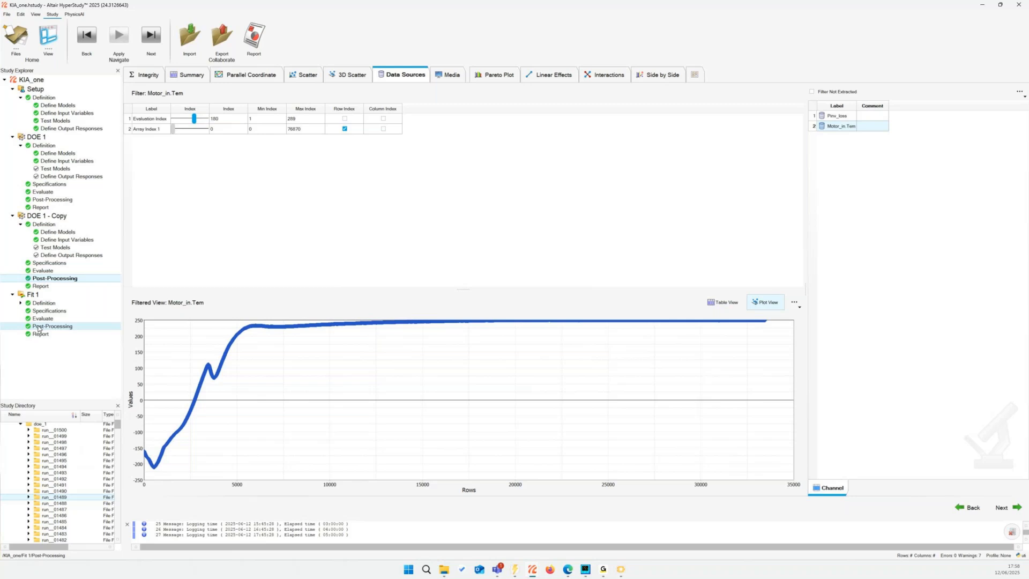
# - Open the Fit 1 trade-off plot, check the Part Number options and inspect the Pinv_loss surface over rpm and torque
pyautogui.click(39, 327)
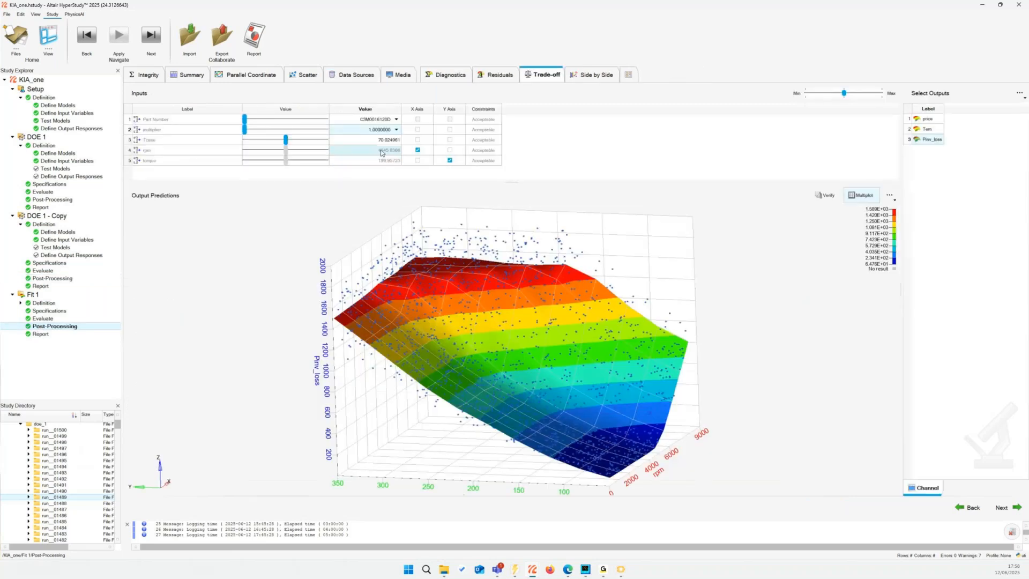
pyautogui.click(383, 133)
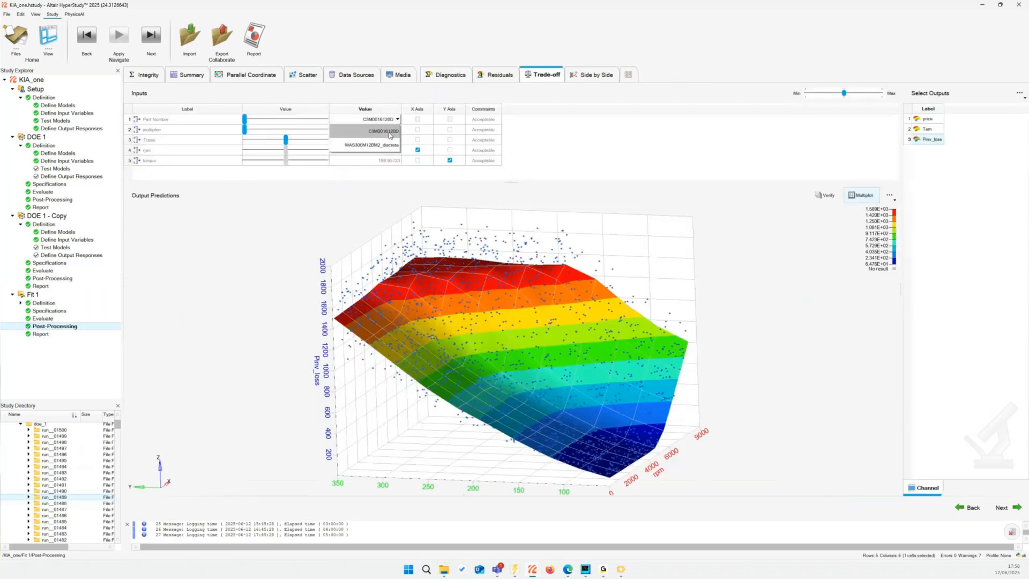
pyautogui.click(387, 137)
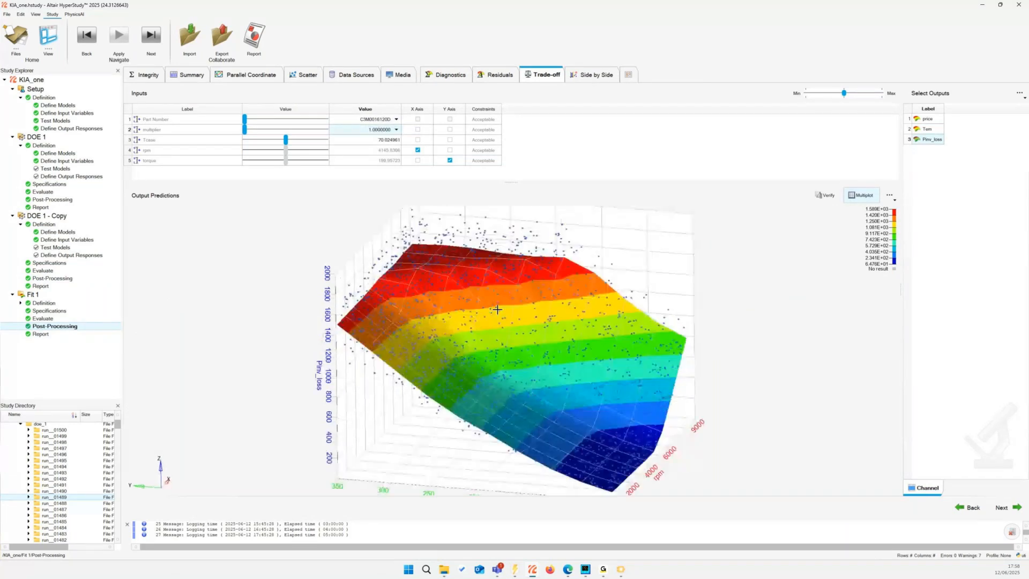
pyautogui.moveTo(497, 309)
# - Switch to PSIM and bring up the linear.psimsch schematic of the Flux IPM drive
pyautogui.moveTo(514, 571)
pyautogui.click(397, 531)
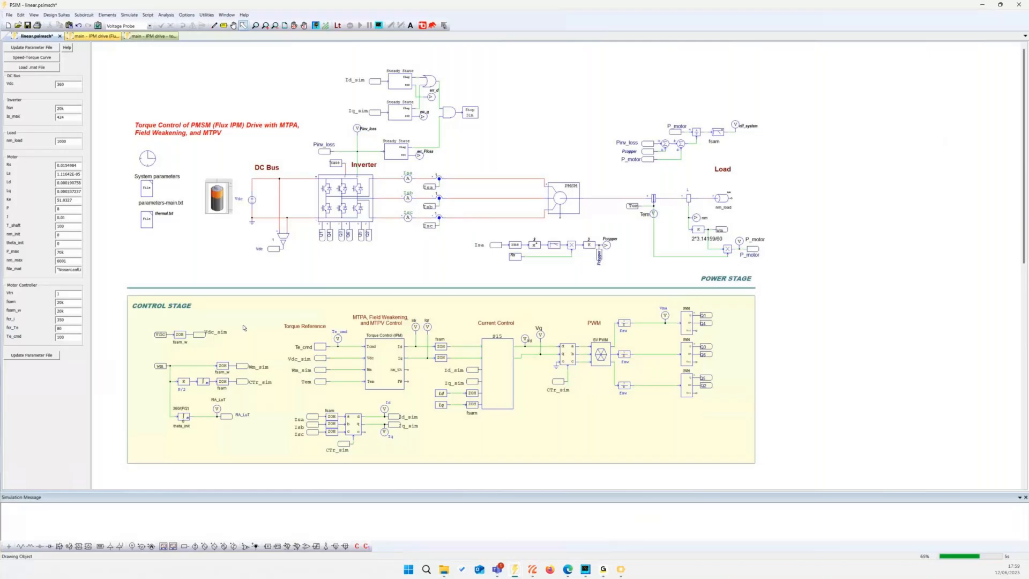